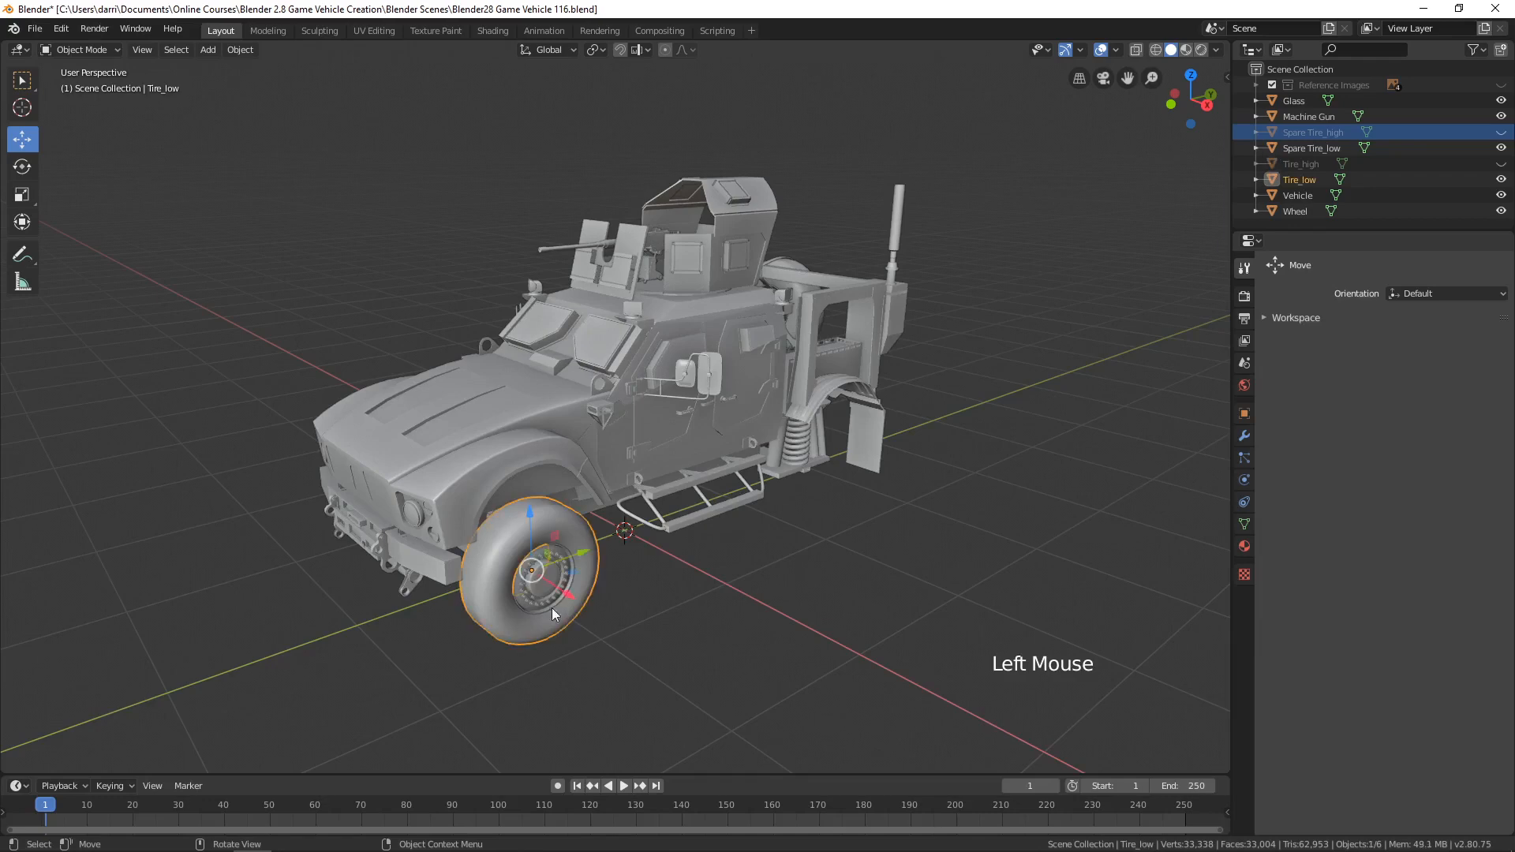
# Step: Deselect the tire, check the Oshkosh M-ATV's real length, width and height in the browser, and return to Blender
pyautogui.click(693, 632)
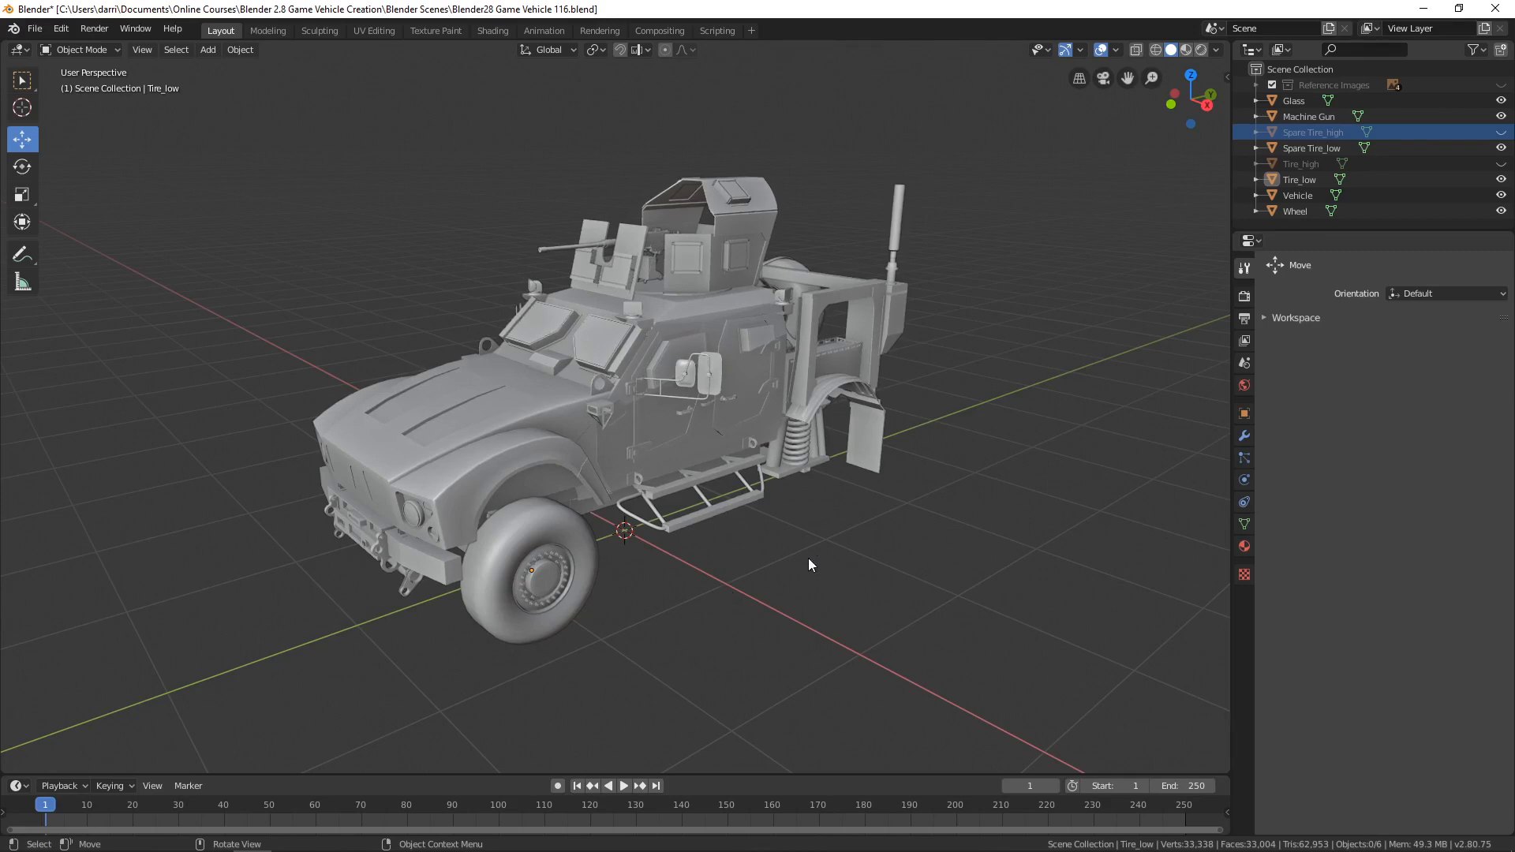
pyautogui.moveTo(879, 524); pyautogui.dragTo(903, 562, button='middle')
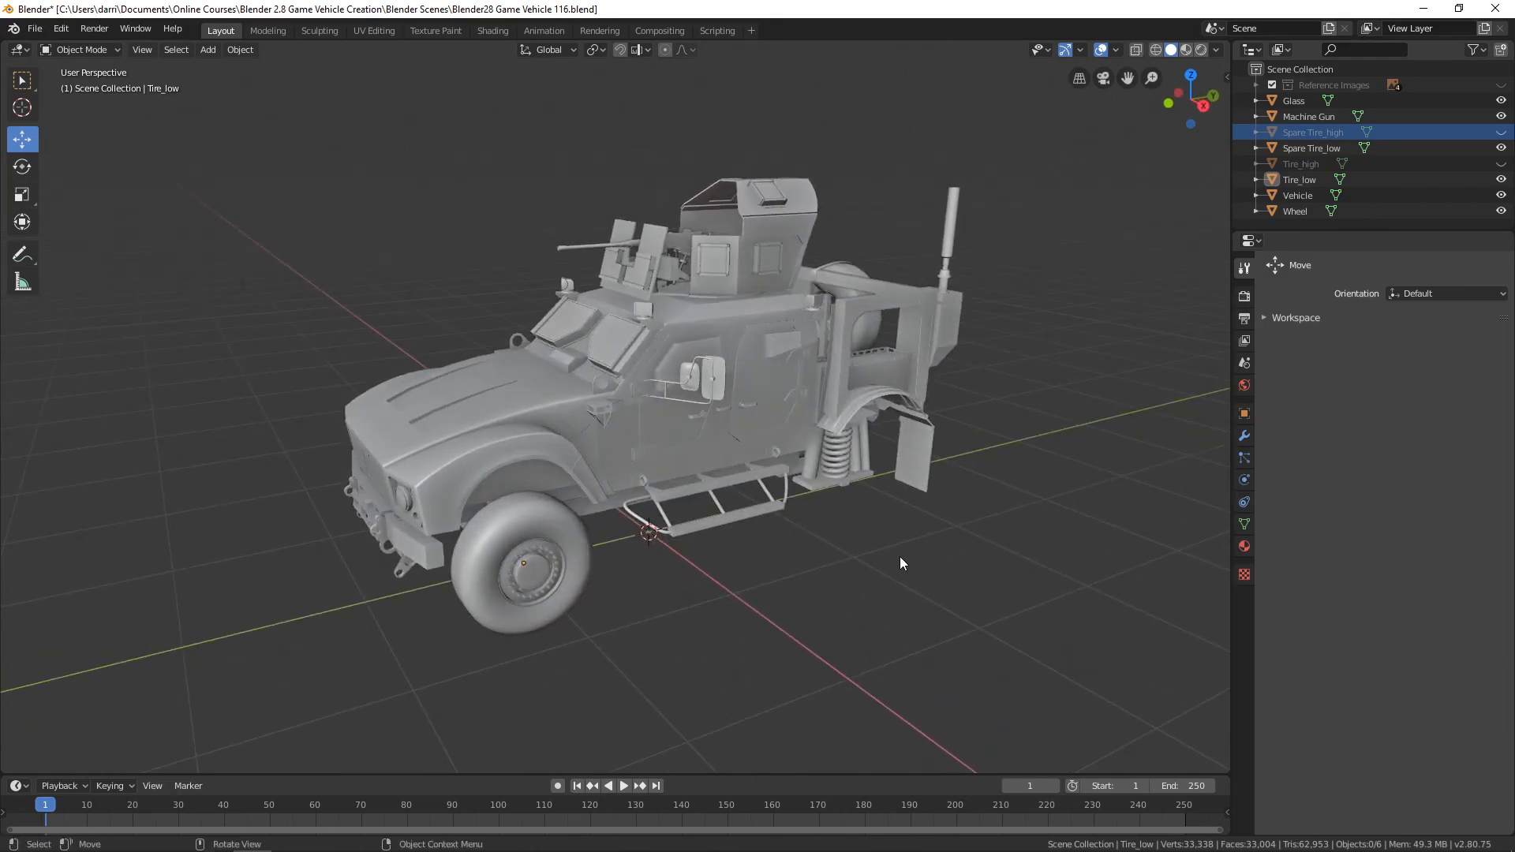
pyautogui.hotkey('alt', 'Tab')
pyautogui.press('Tab')
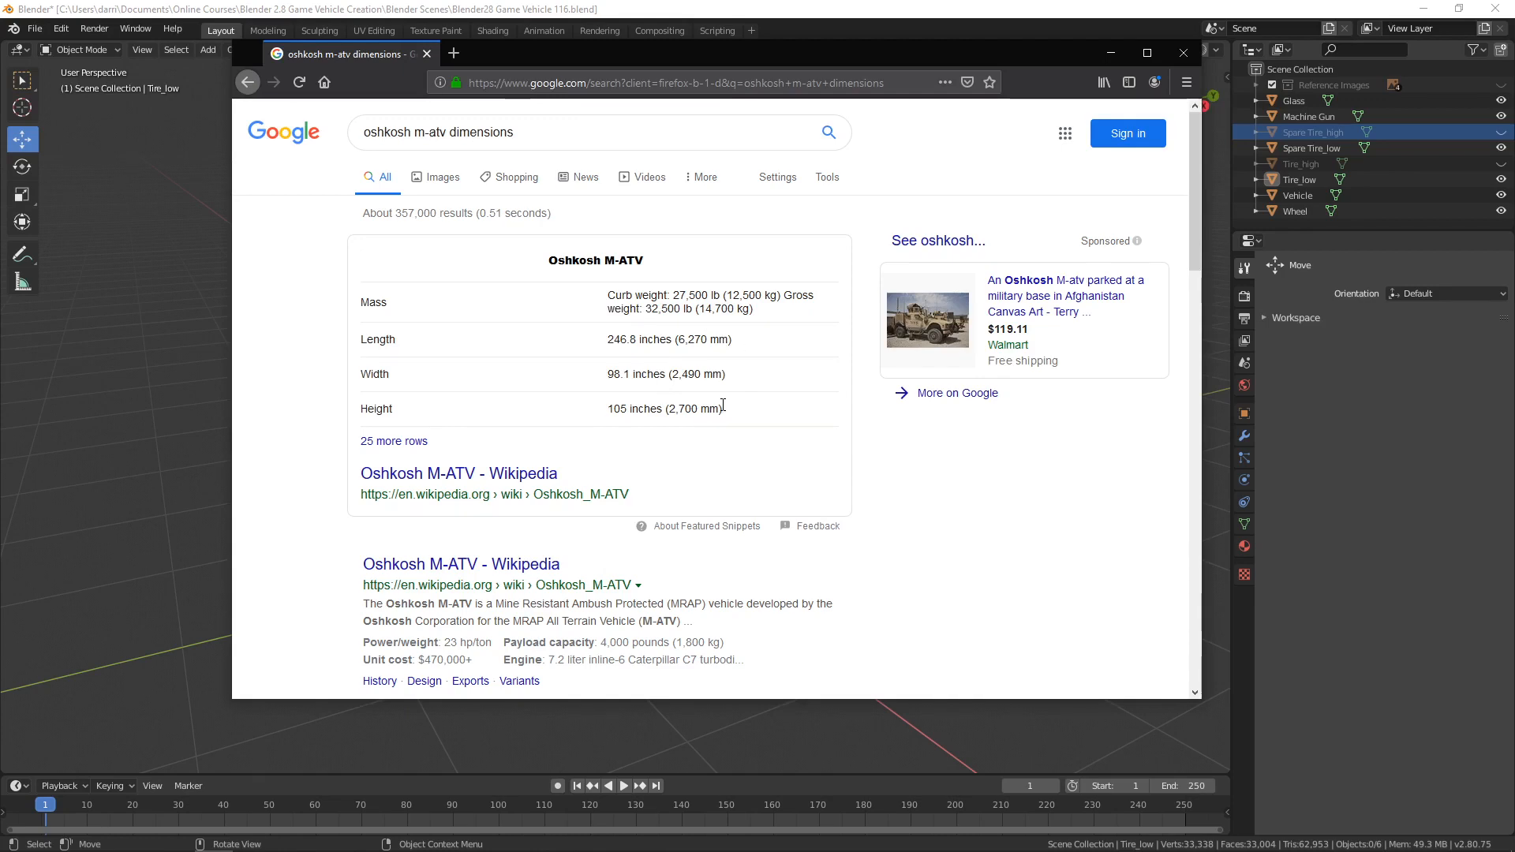
pyautogui.click(714, 12)
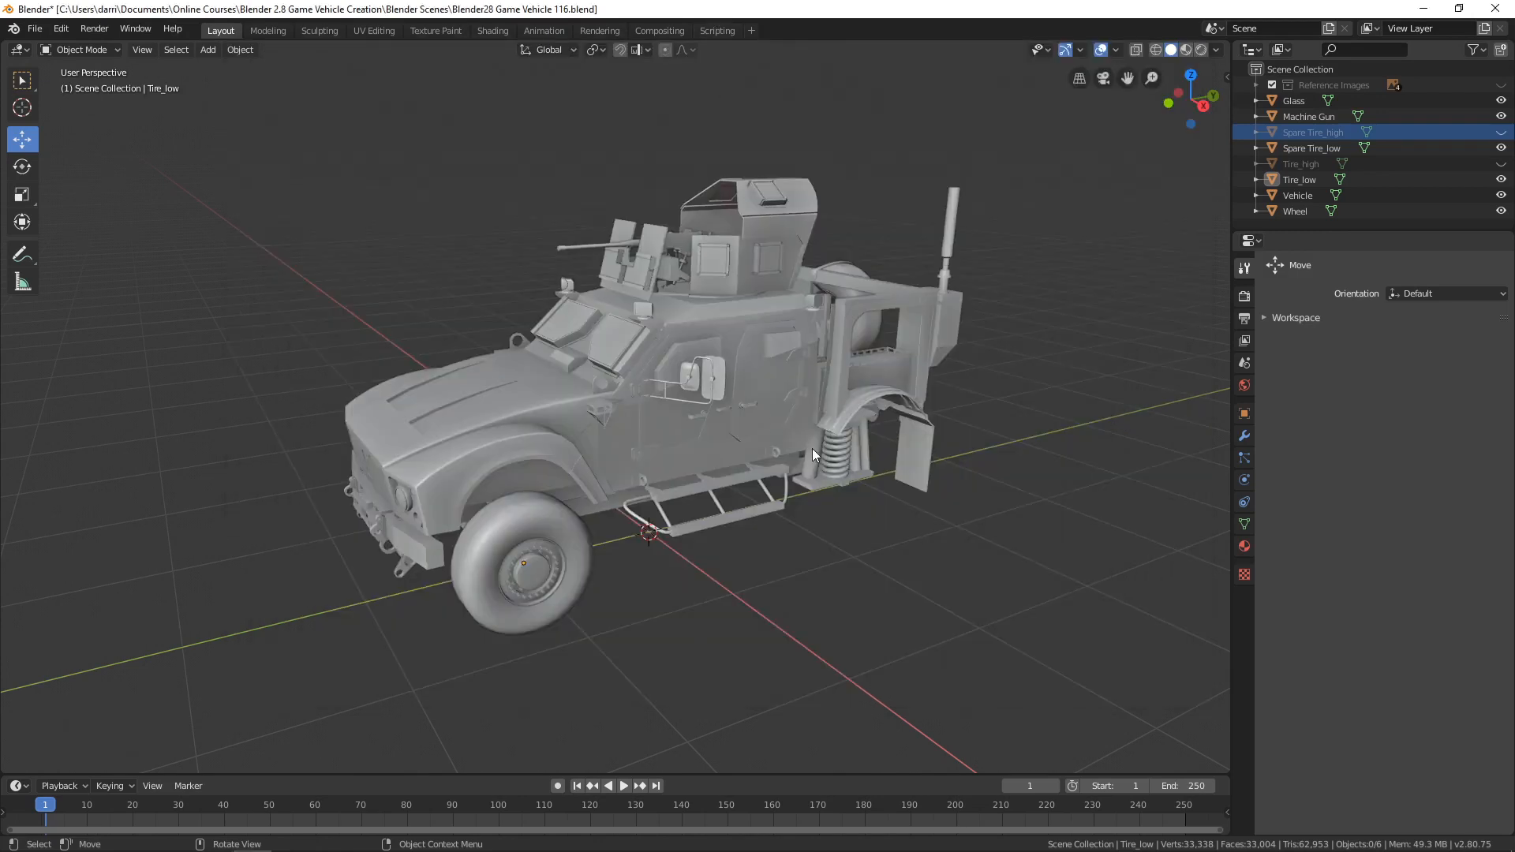
# Step: Hide the Wheel, Vehicle, Tire_low, Spare Tire_low, Machine Gun and Glass objects to empty the viewport
pyautogui.click(1501, 210)
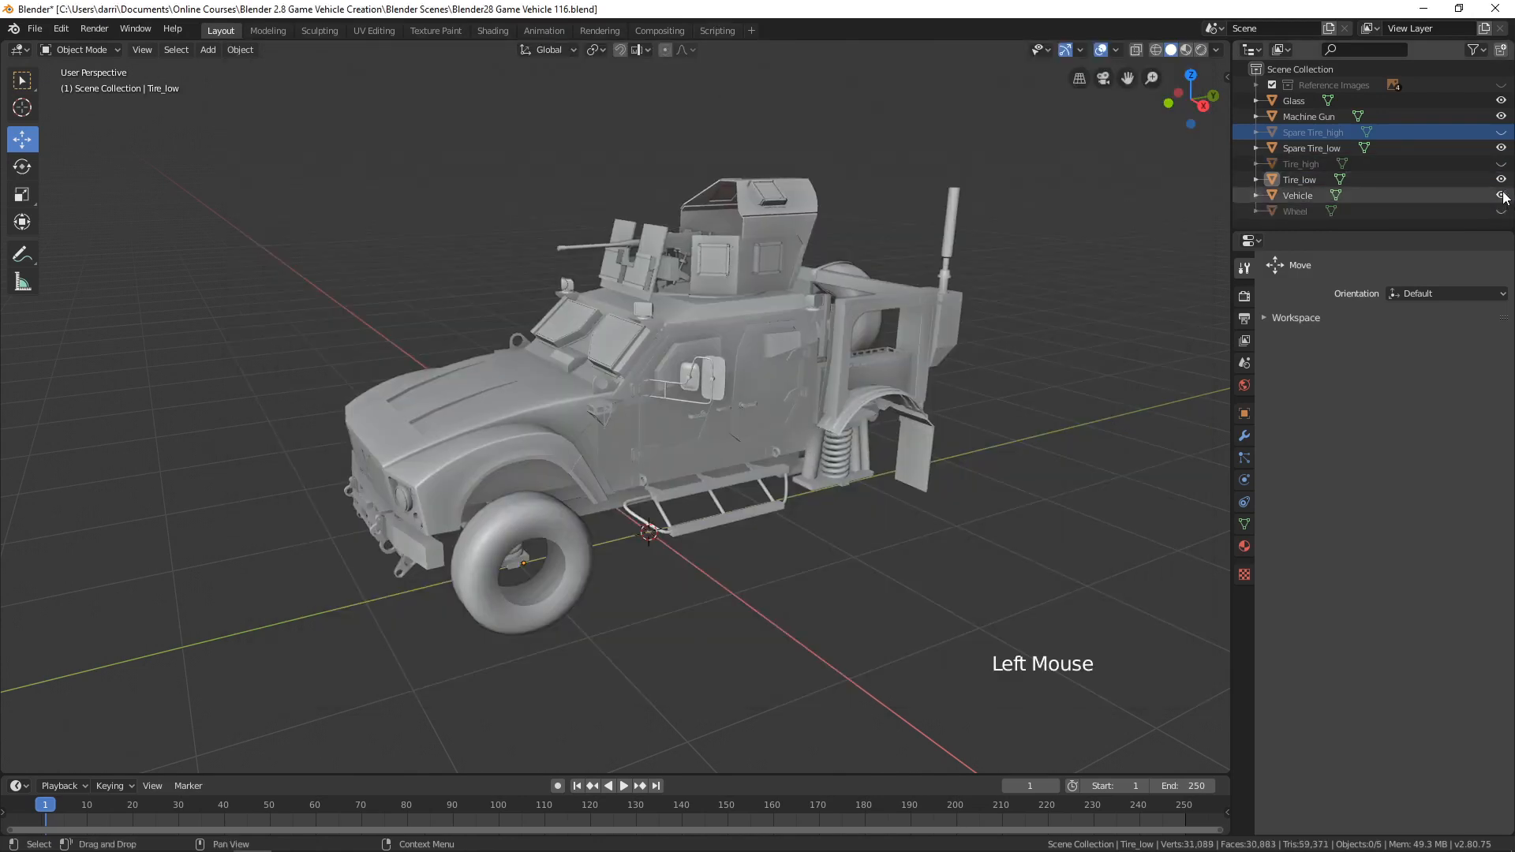
pyautogui.click(1501, 195)
pyautogui.click(1501, 180)
pyautogui.click(1501, 148)
pyautogui.click(1502, 116)
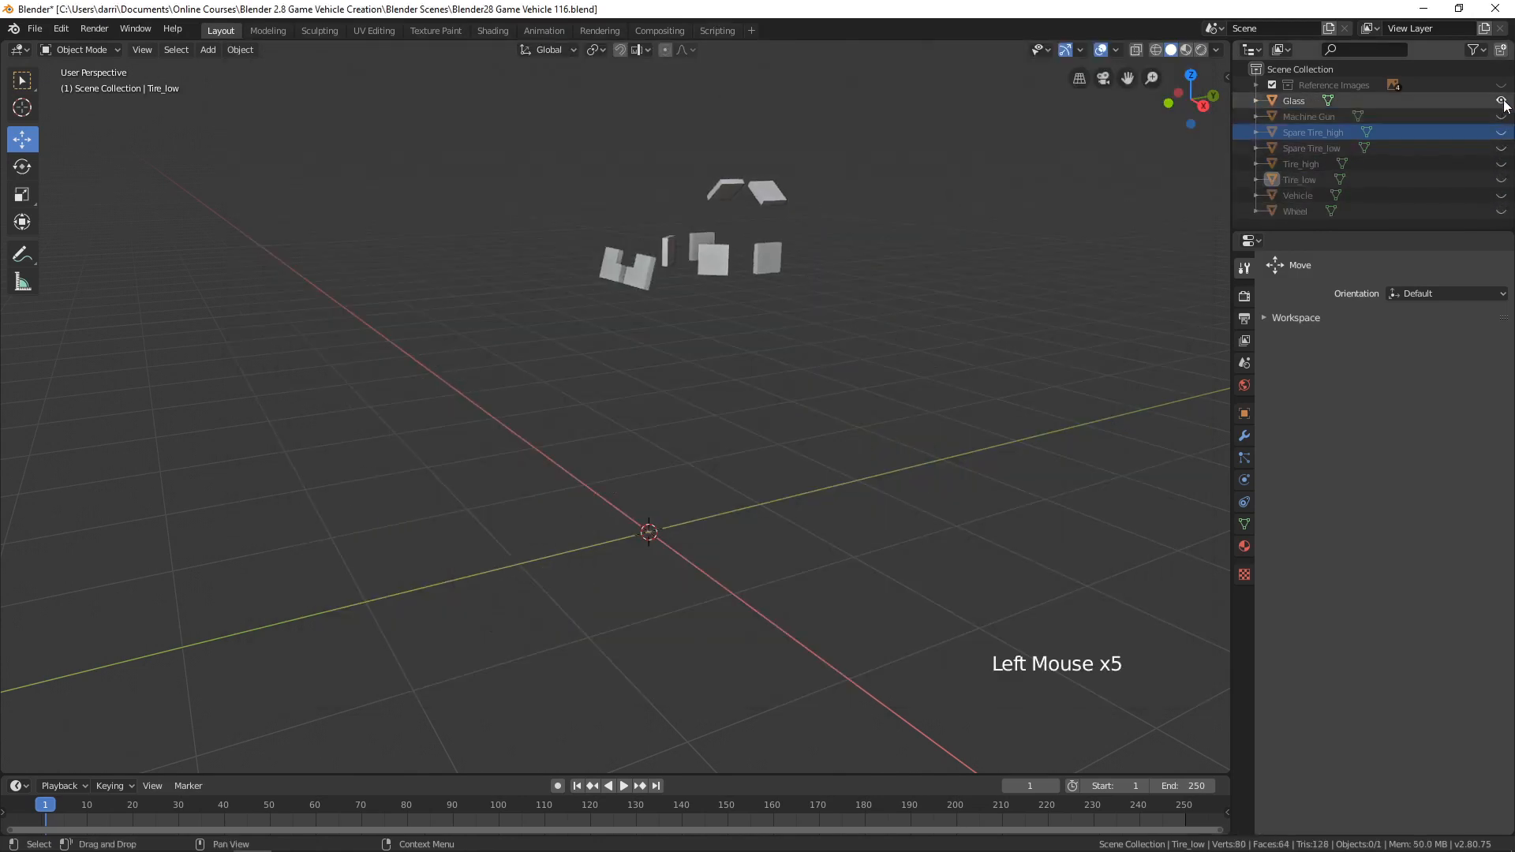
pyautogui.click(1501, 101)
# Step: Add a cube mesh at the world origin, directly in the Scene Collection
pyautogui.click(1331, 69)
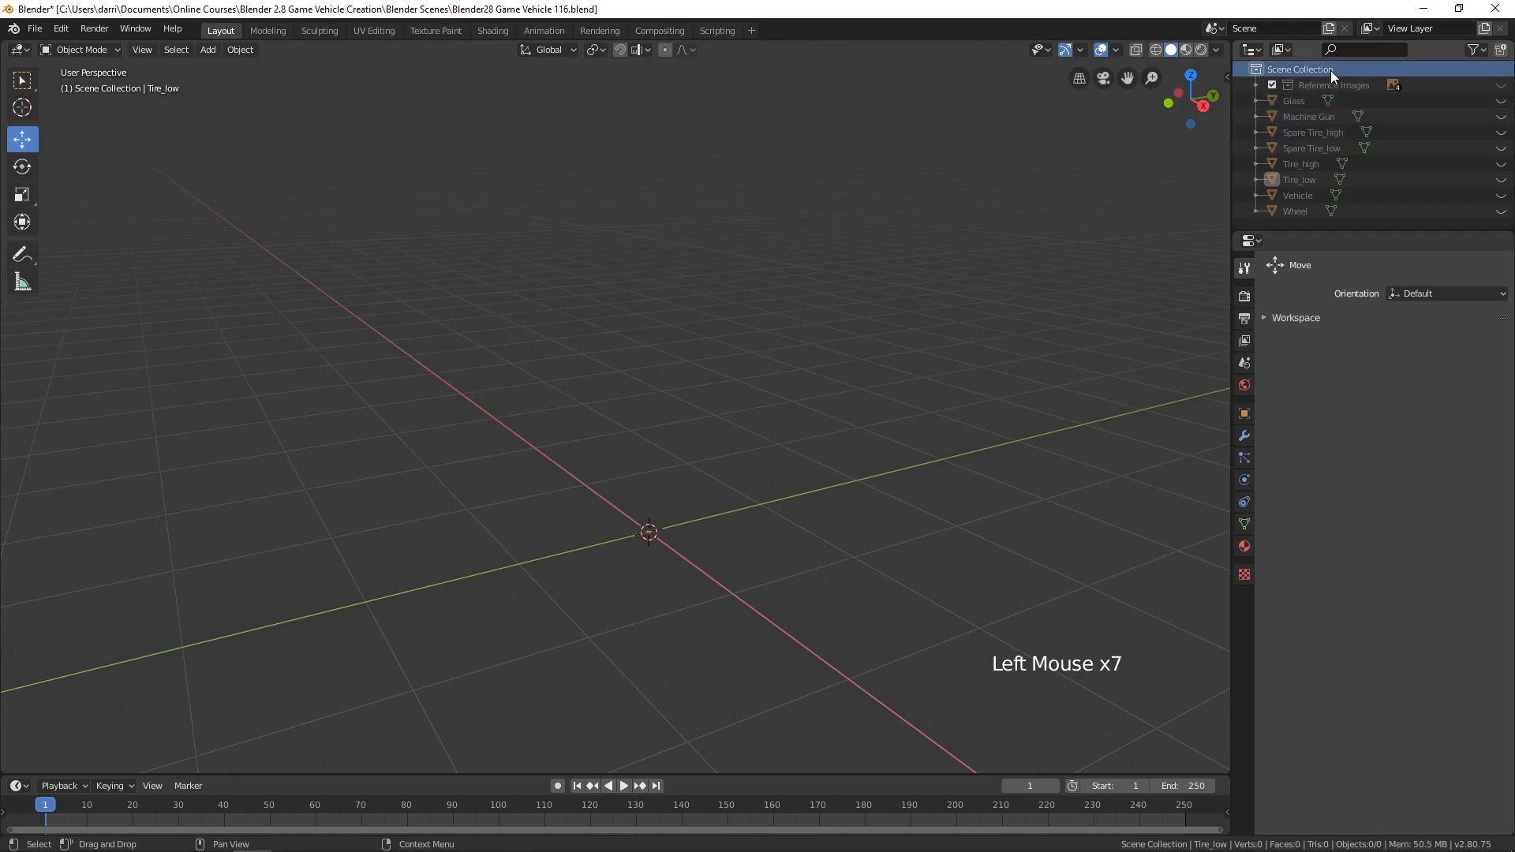
pyautogui.hotkey('shift', 'a')
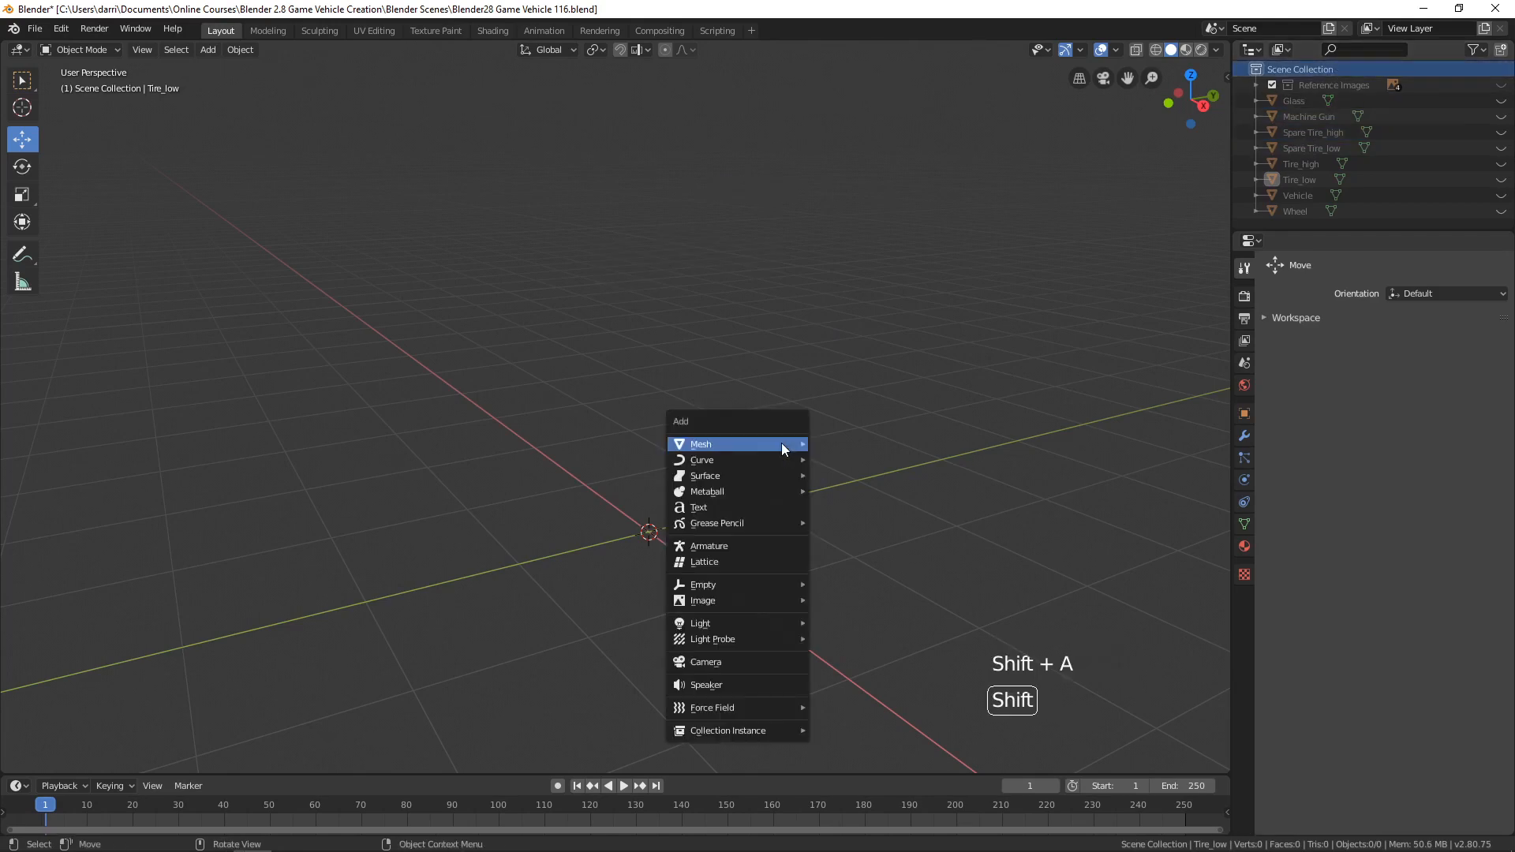
pyautogui.moveTo(781, 443)
pyautogui.click(846, 459)
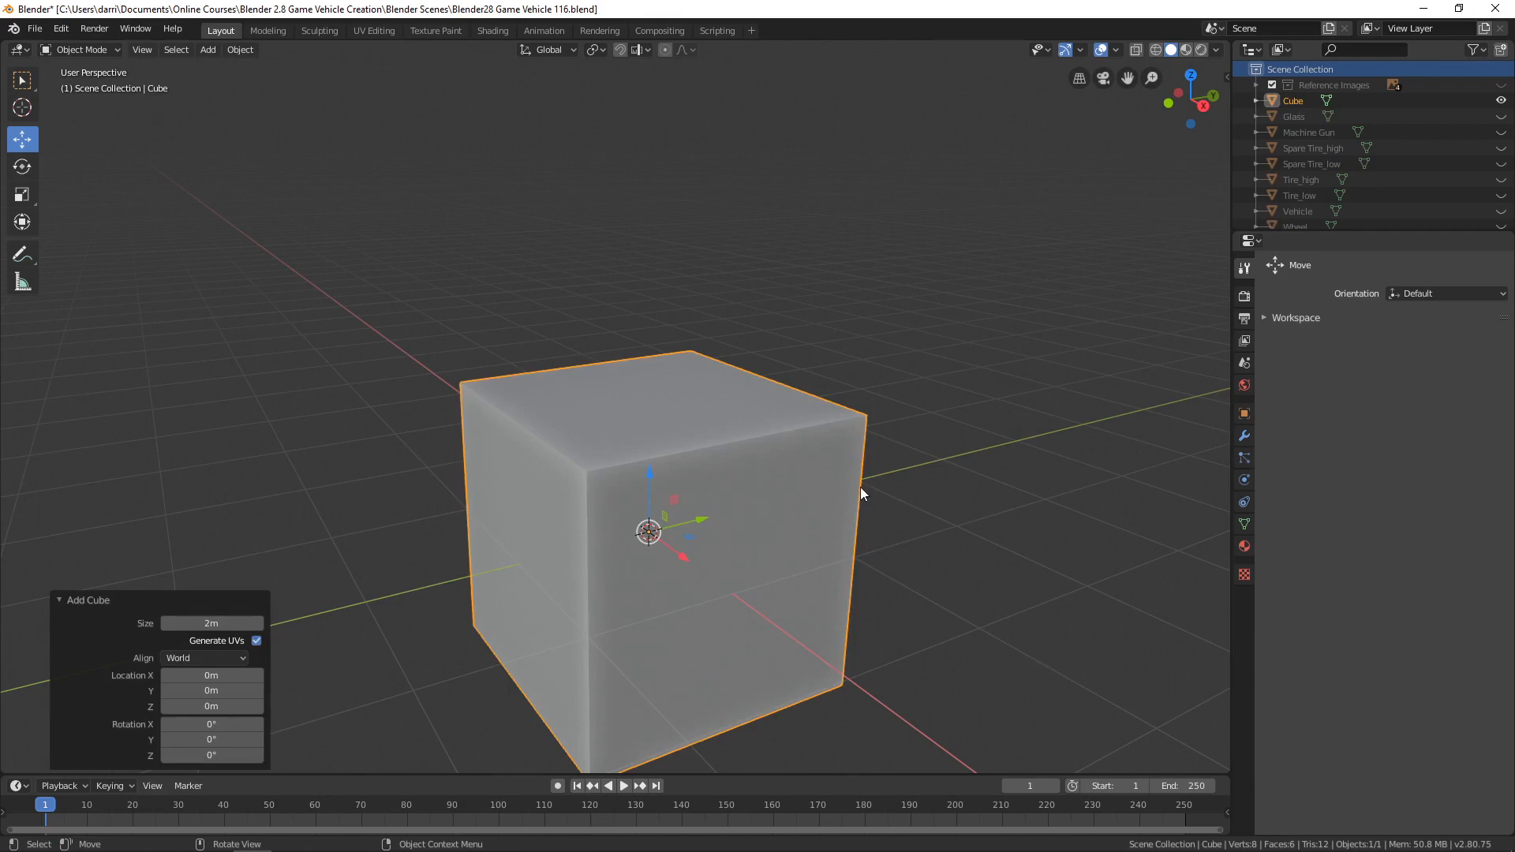
# Step: In a wireframe right view, raise the cube about 1.01 m along Z so its base sits on the ground line
pyautogui.press('KP_3')
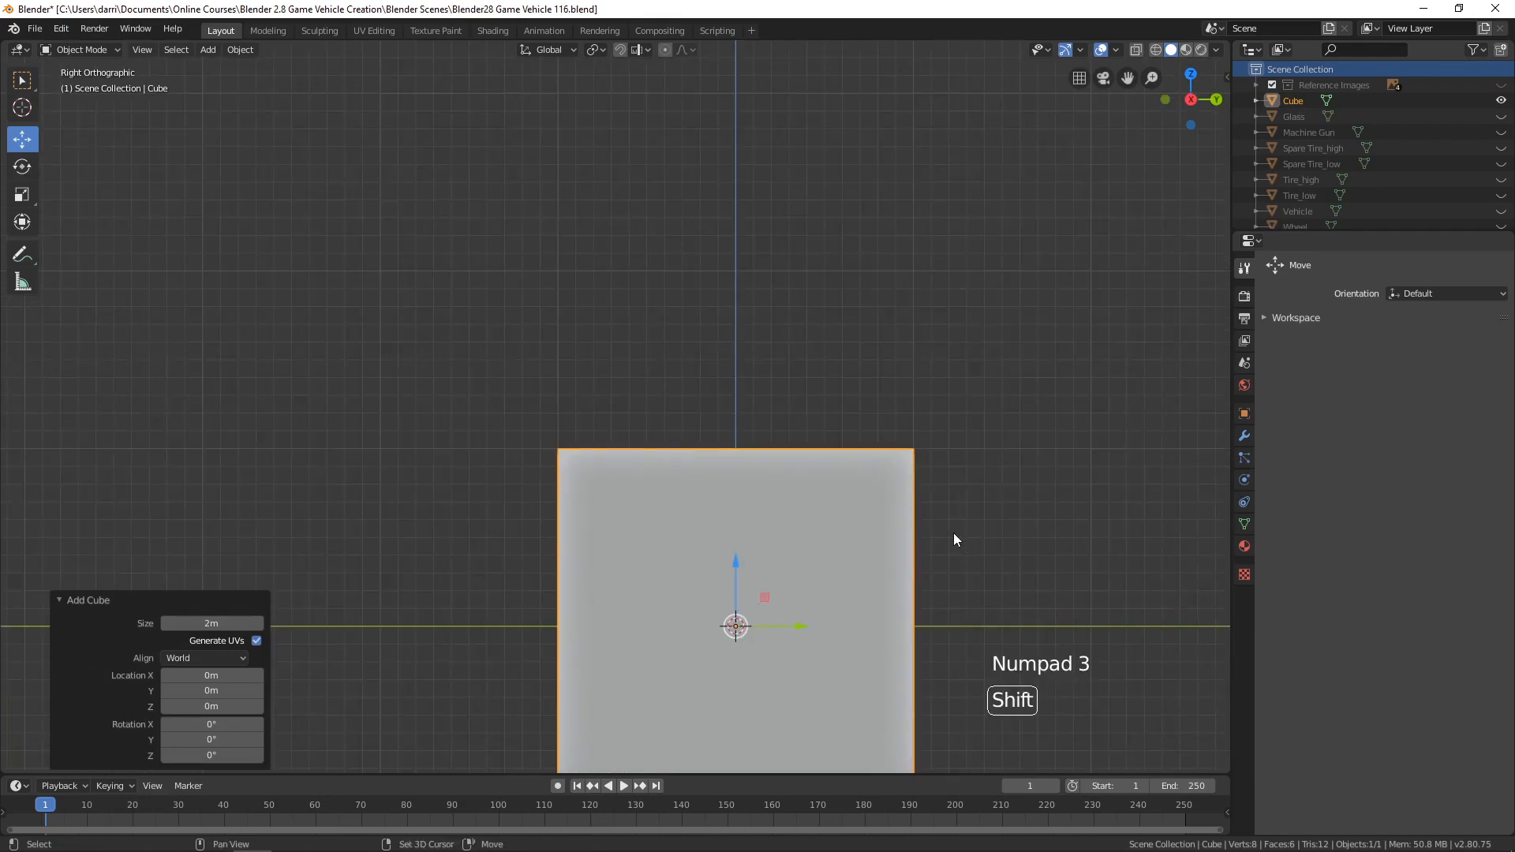
pyautogui.keyDown('shift'); pyautogui.moveTo(953, 535); pyautogui.dragTo(866, 318, button='middle'); pyautogui.keyUp('shift')
pyautogui.press('z')
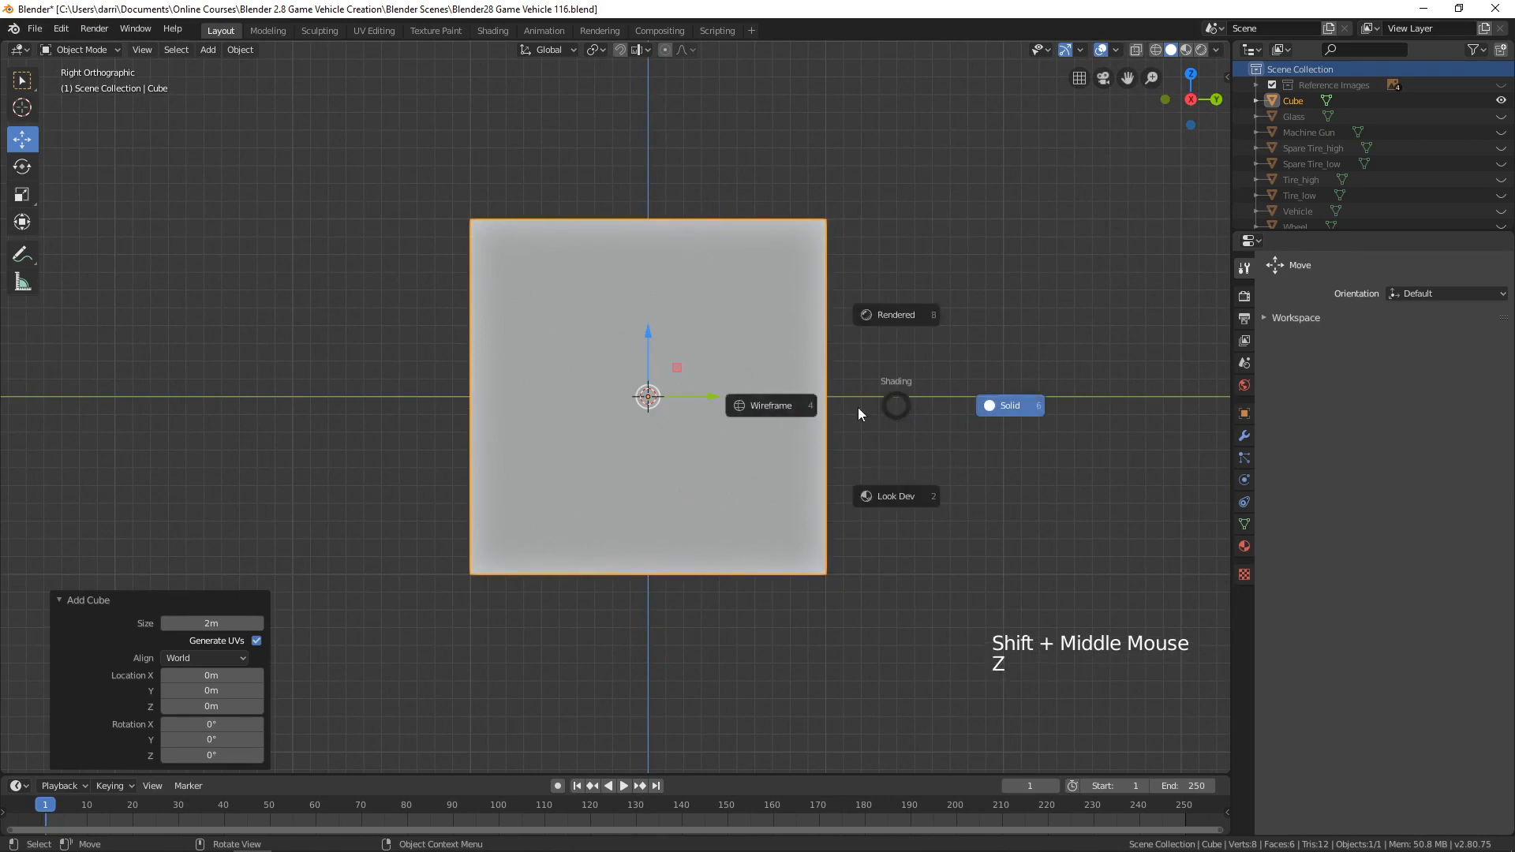
pyautogui.click(791, 409)
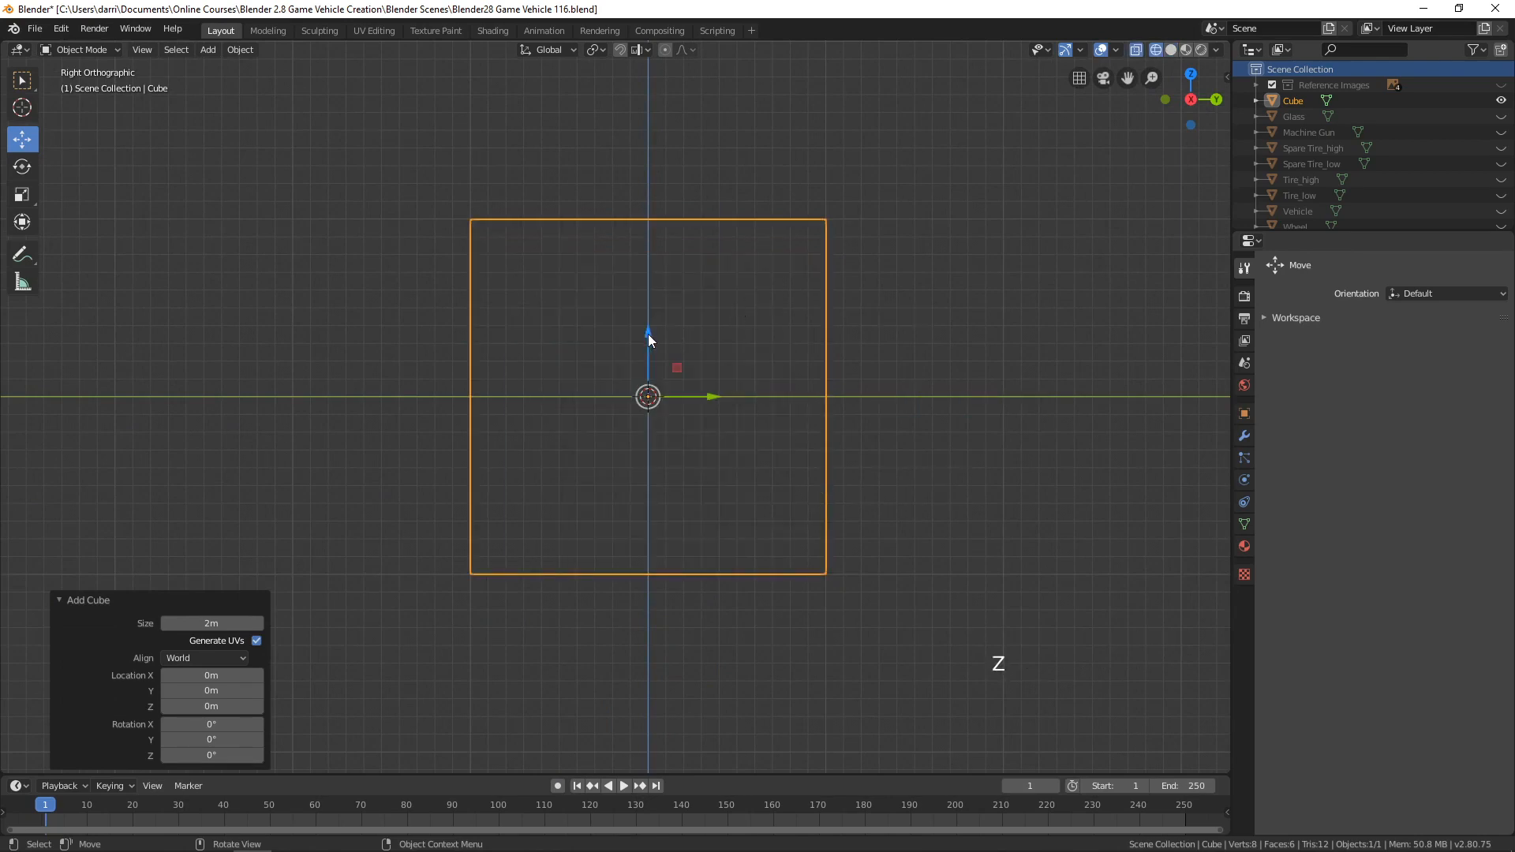
pyautogui.moveTo(648, 334); pyautogui.dragTo(689, 152)
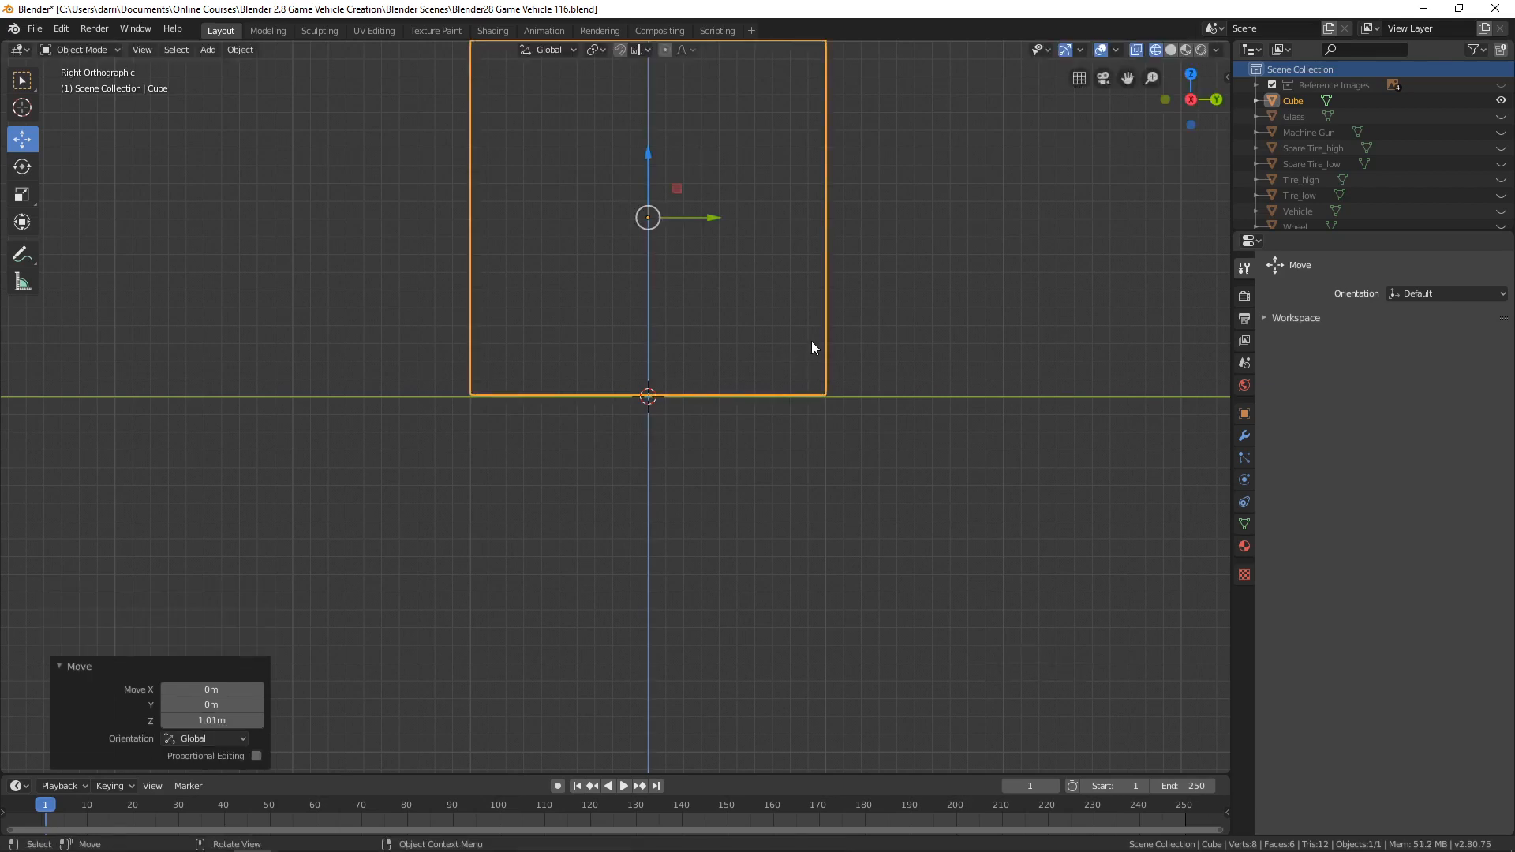
pyautogui.keyDown('shift'); pyautogui.moveTo(813, 347); pyautogui.dragTo(816, 444, button='middle'); pyautogui.keyUp('shift')
# Step: Show the cube's transform values, check the vehicle's length in the browser, and set the Y dimension to 6.2 m
pyautogui.press('n')
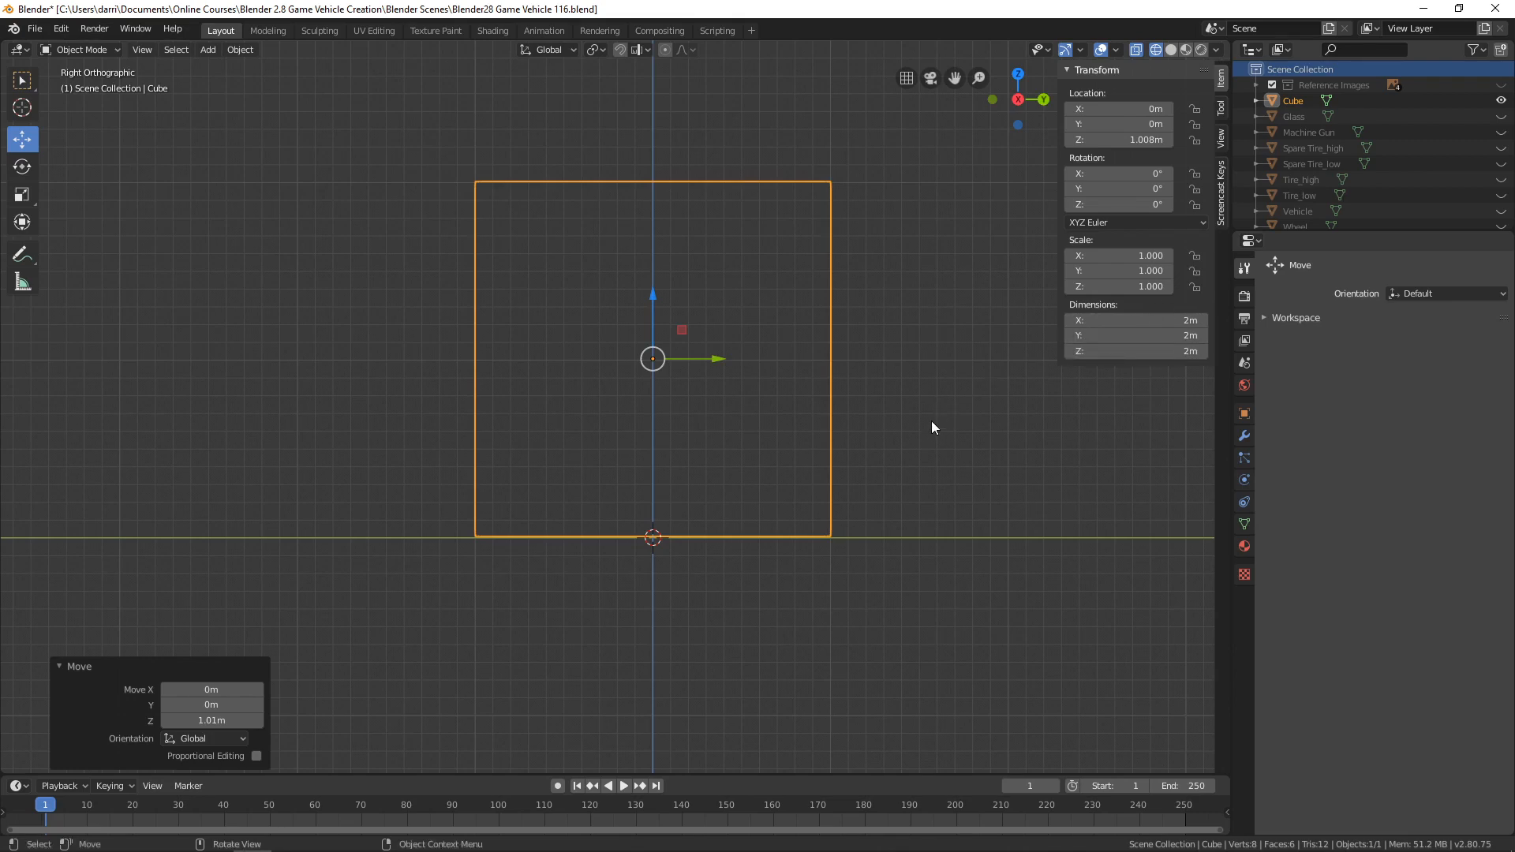
pyautogui.hotkey('alt', 'Tab')
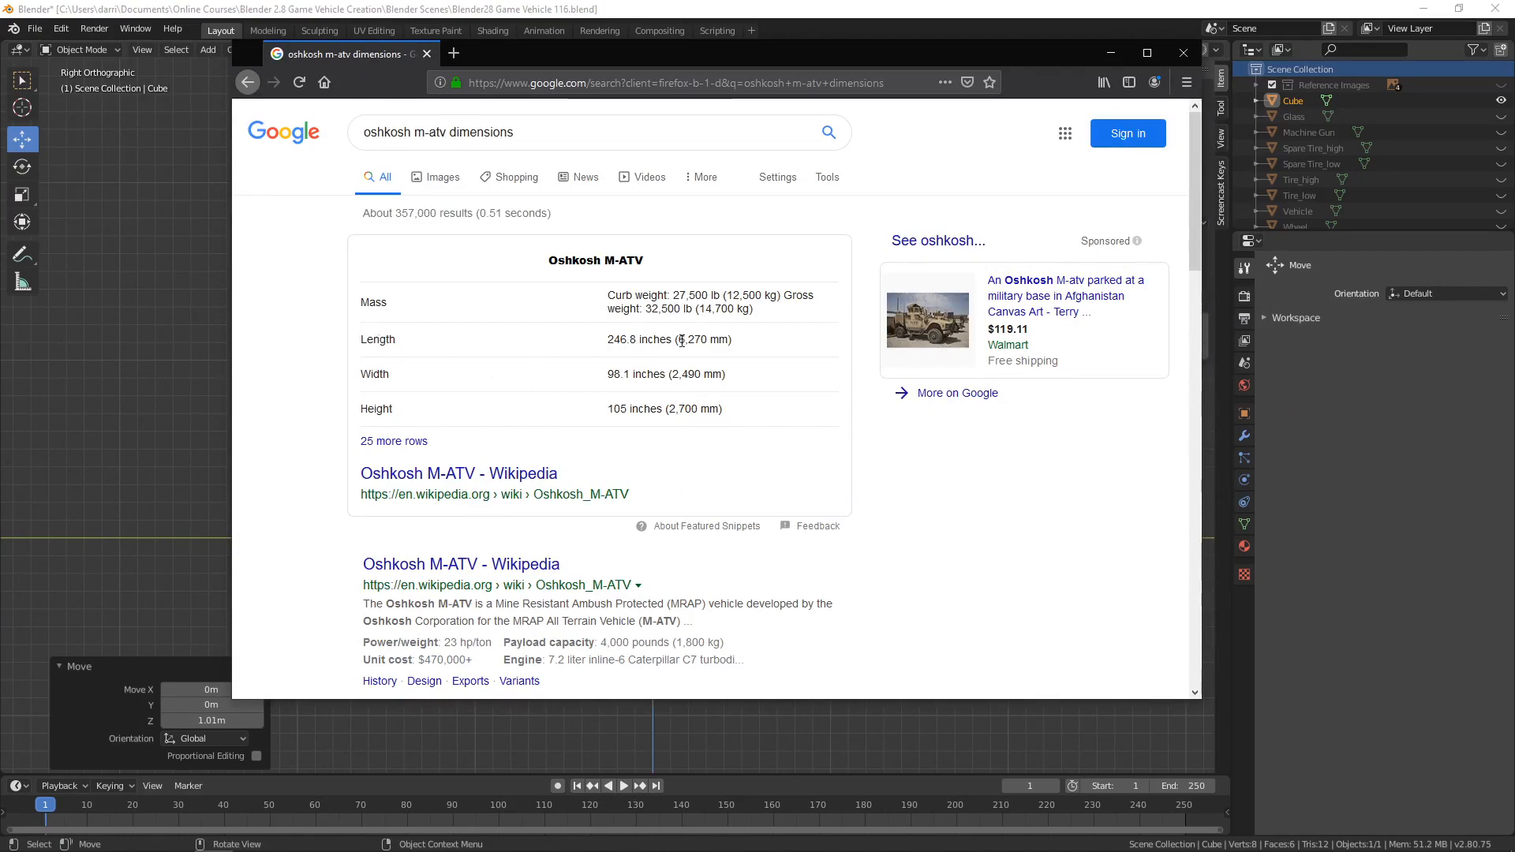
pyautogui.hotkey('alt', 'Tab')
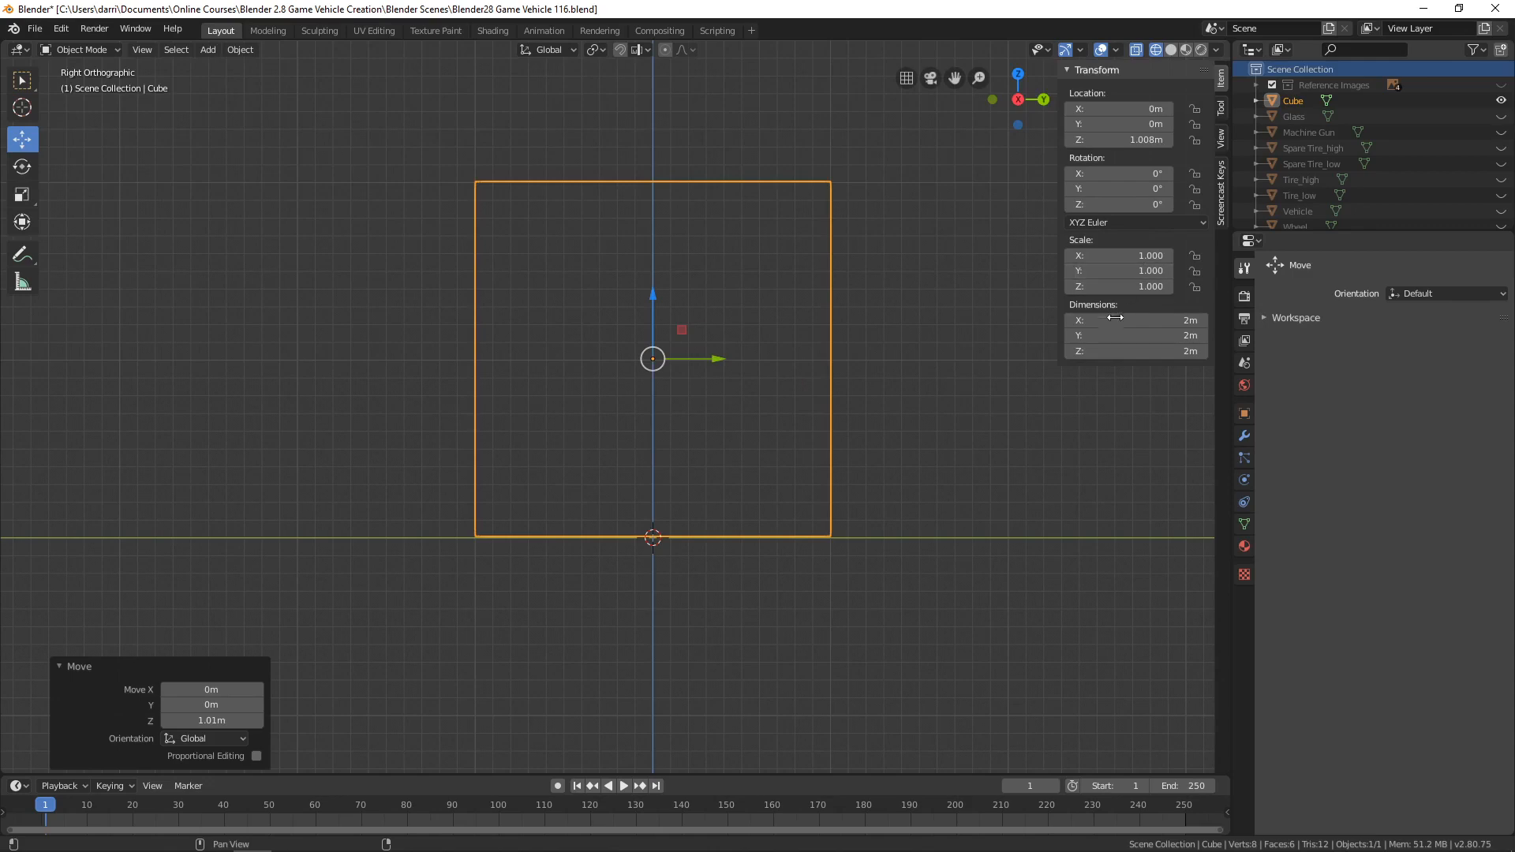
pyautogui.click(1133, 337)
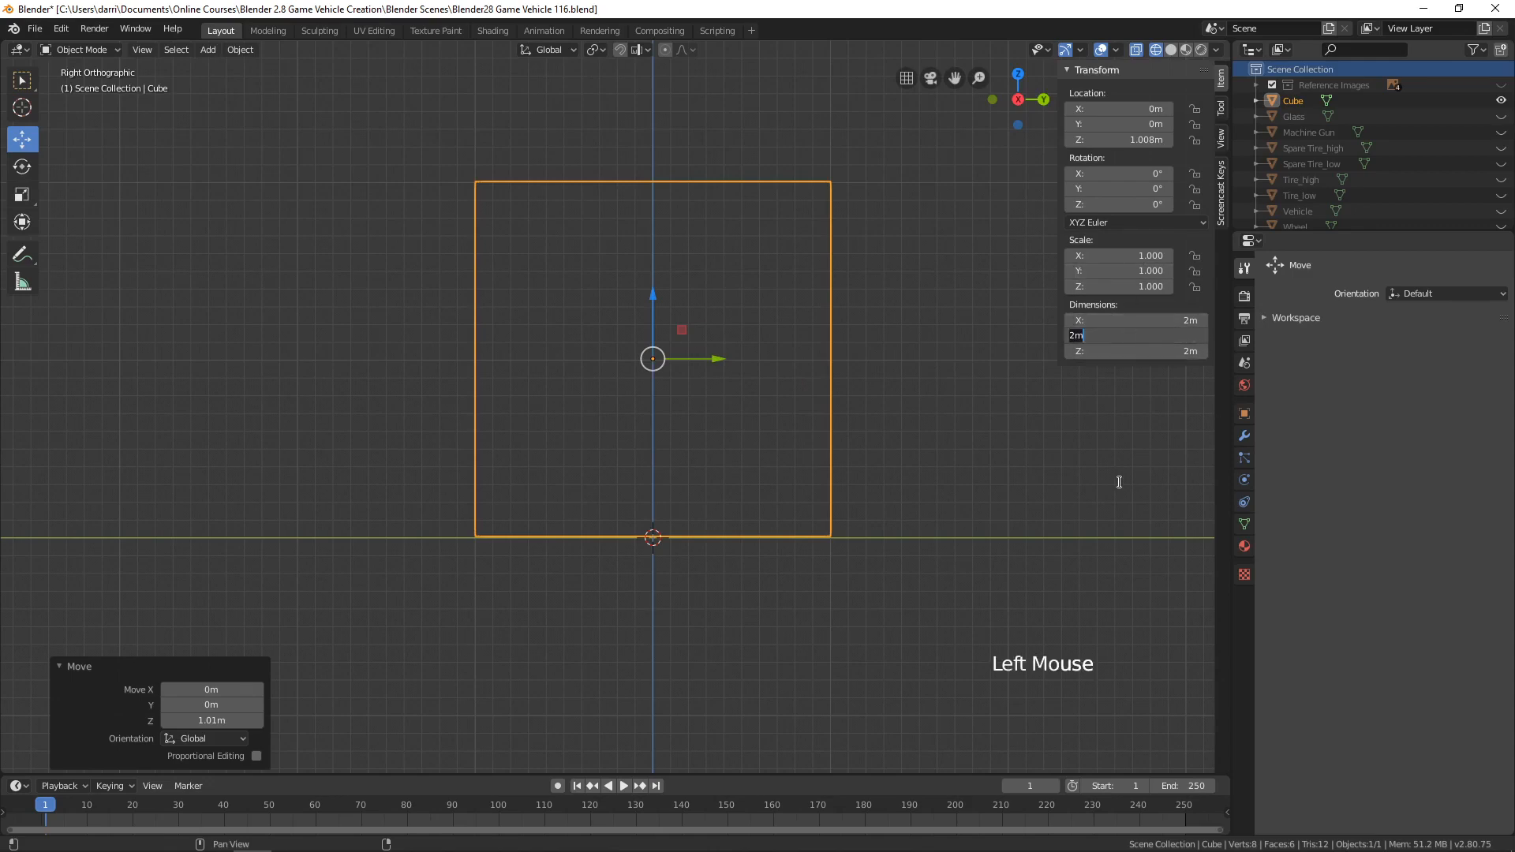
pyautogui.write('6.2')
pyautogui.press('Return')
pyautogui.scroll(-4, 1026, 442)
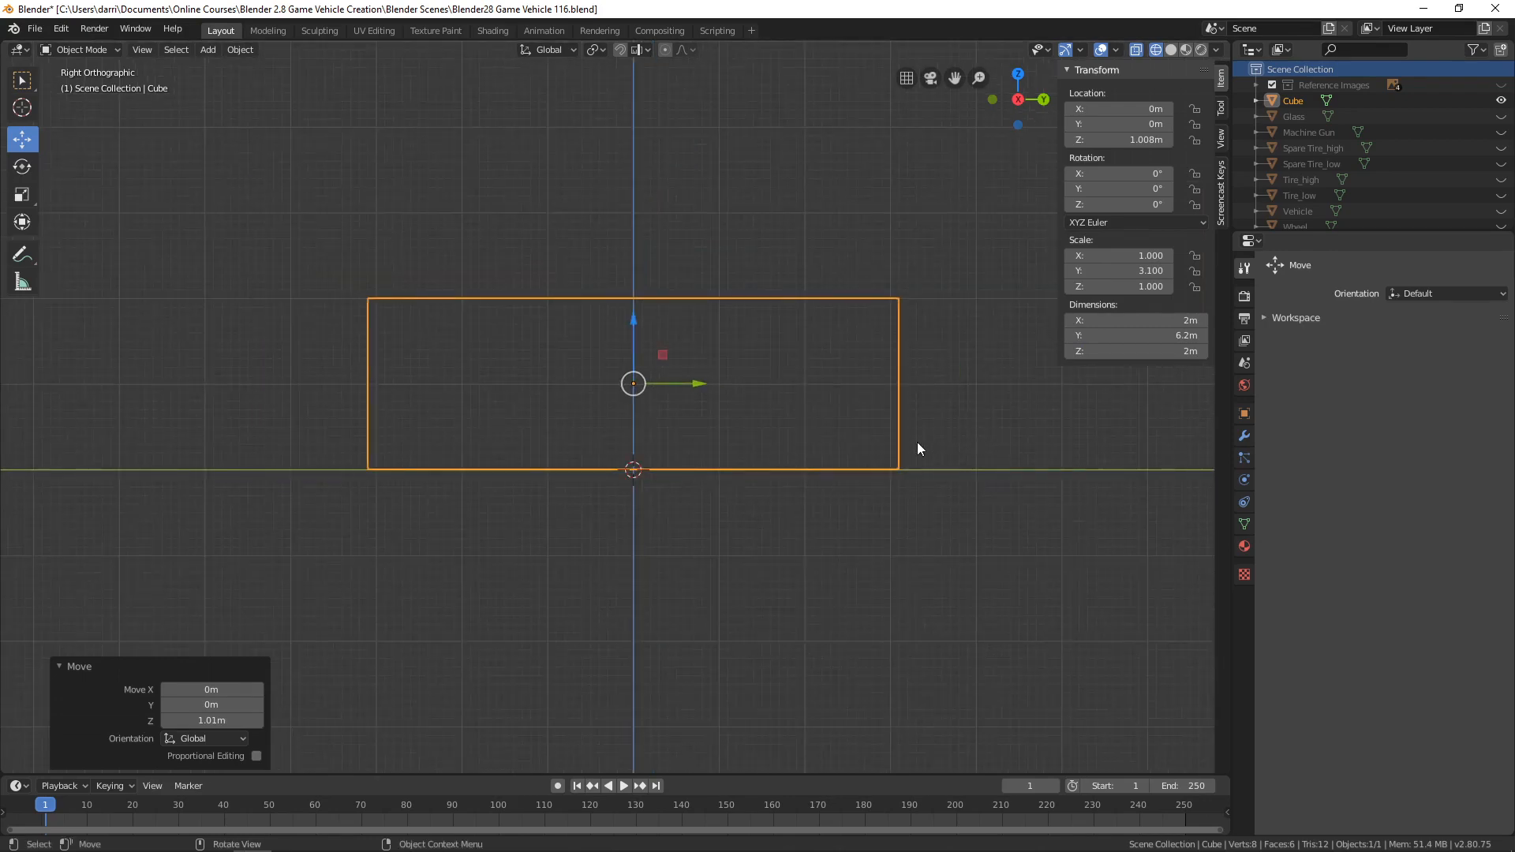
# Step: Check the vehicle's width in the browser and set the cube's X dimension to 2.49 m
pyautogui.moveTo(916, 447); pyautogui.dragTo(842, 463, button='middle')
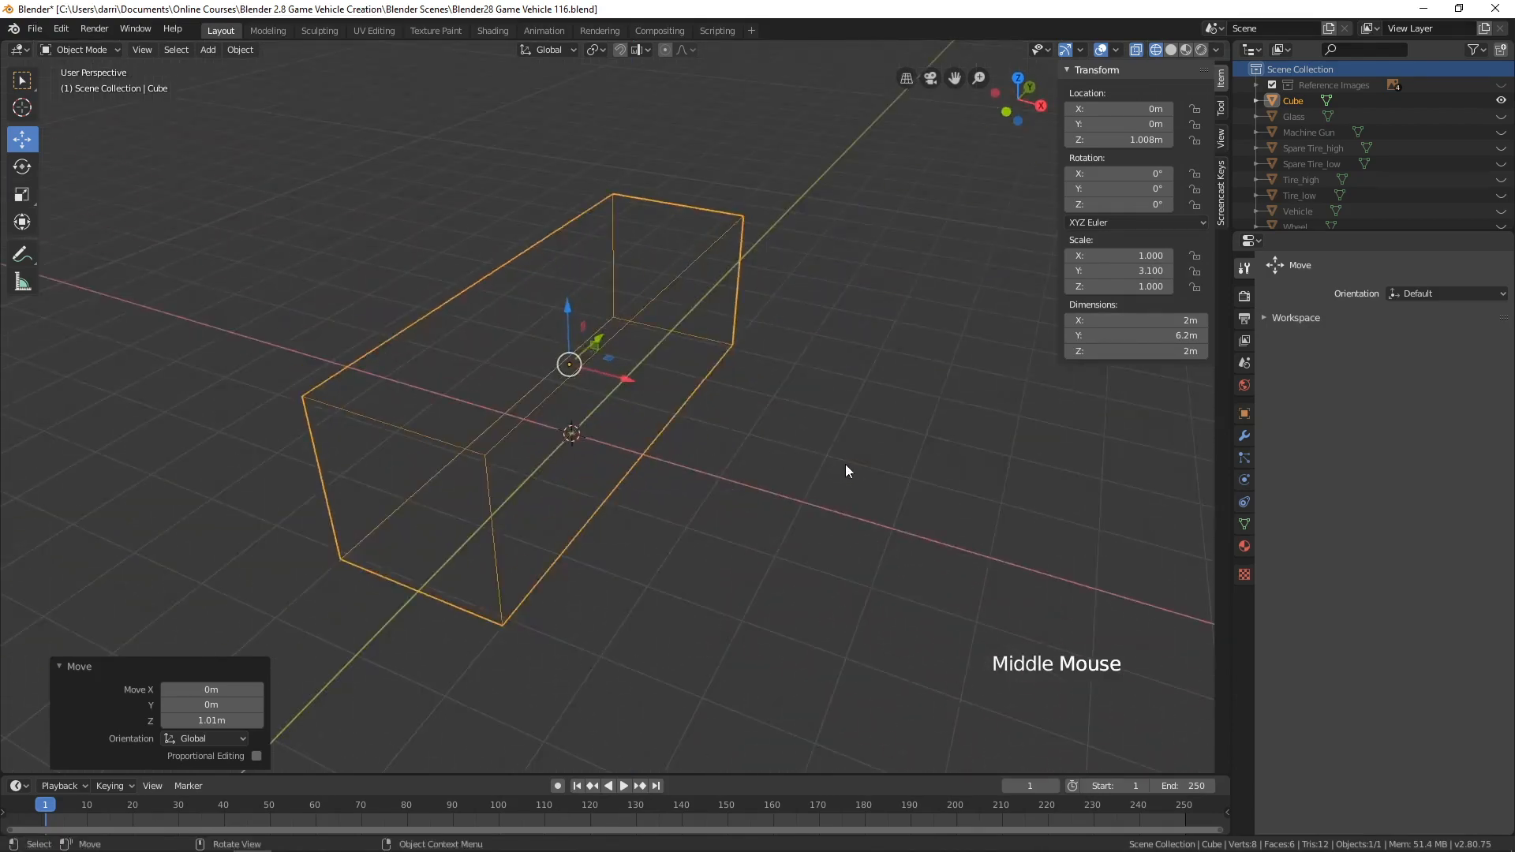
pyautogui.hotkey('alt', 'Tab')
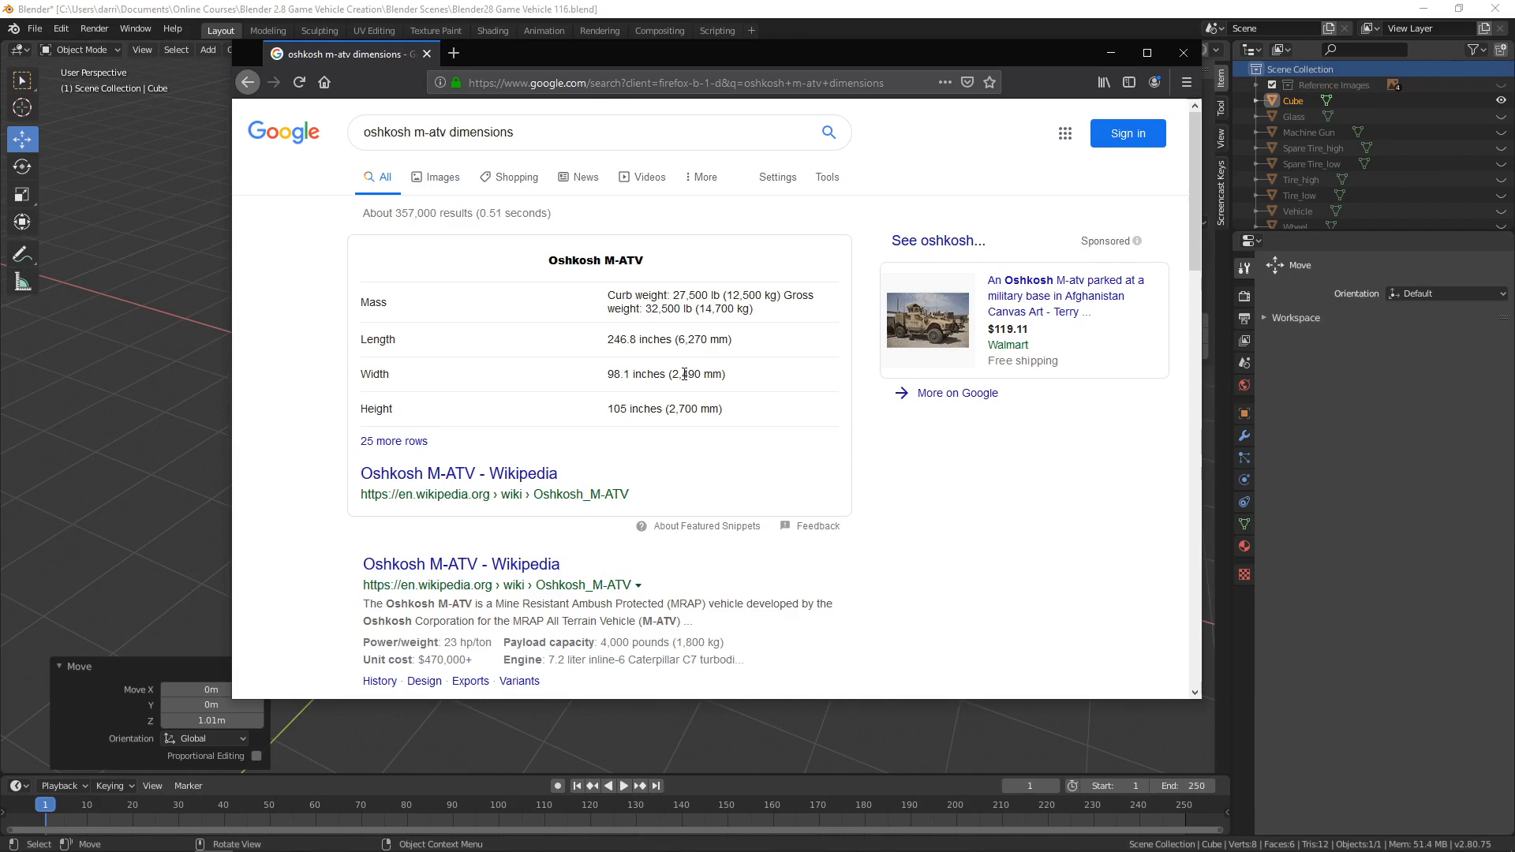
pyautogui.hotkey('alt', 'Tab')
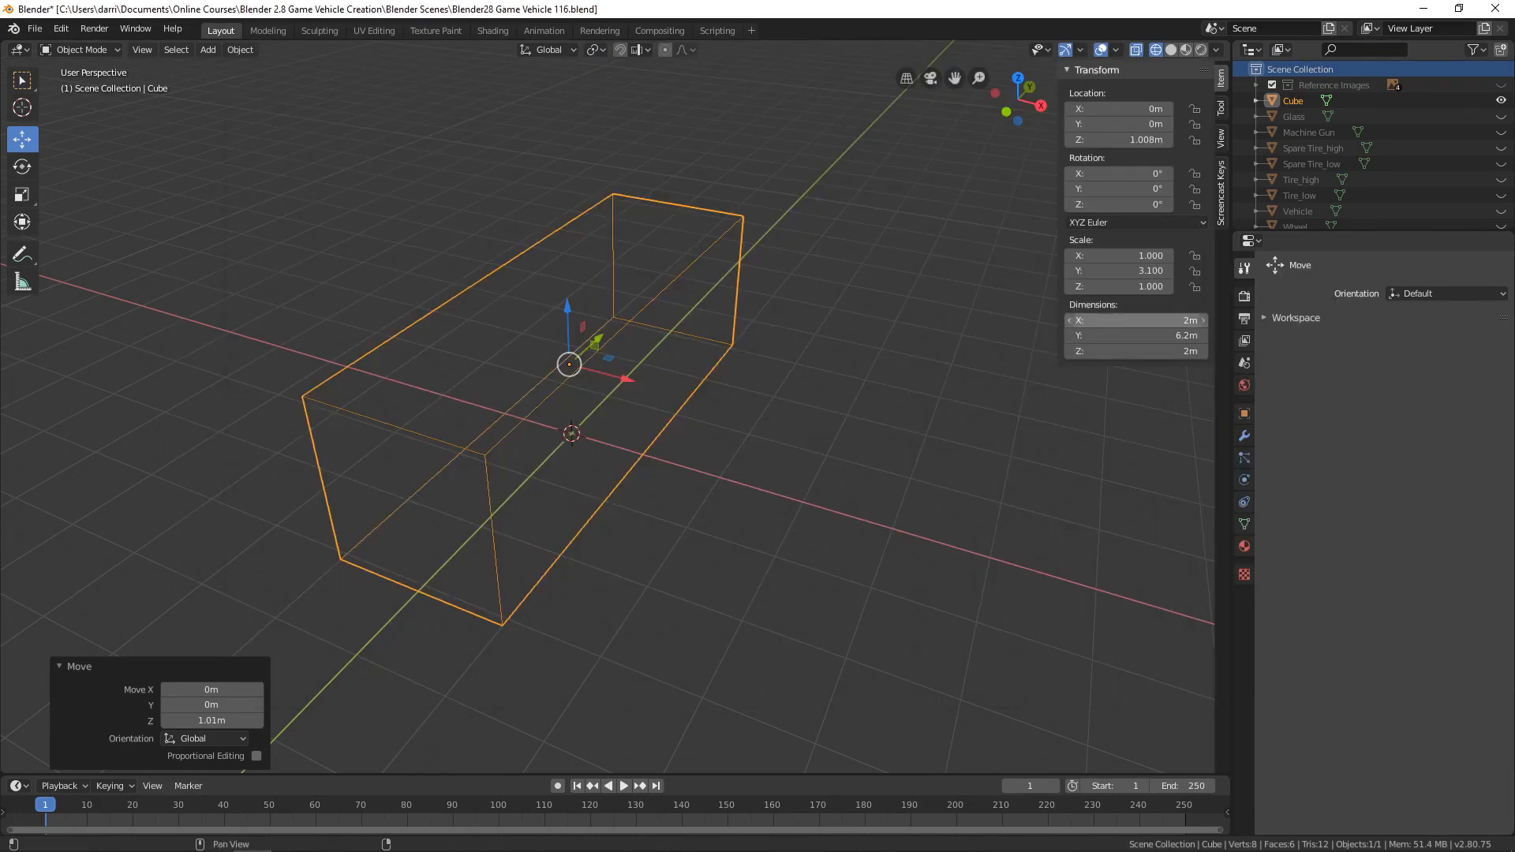
pyautogui.click(1144, 320)
pyautogui.write('2.')
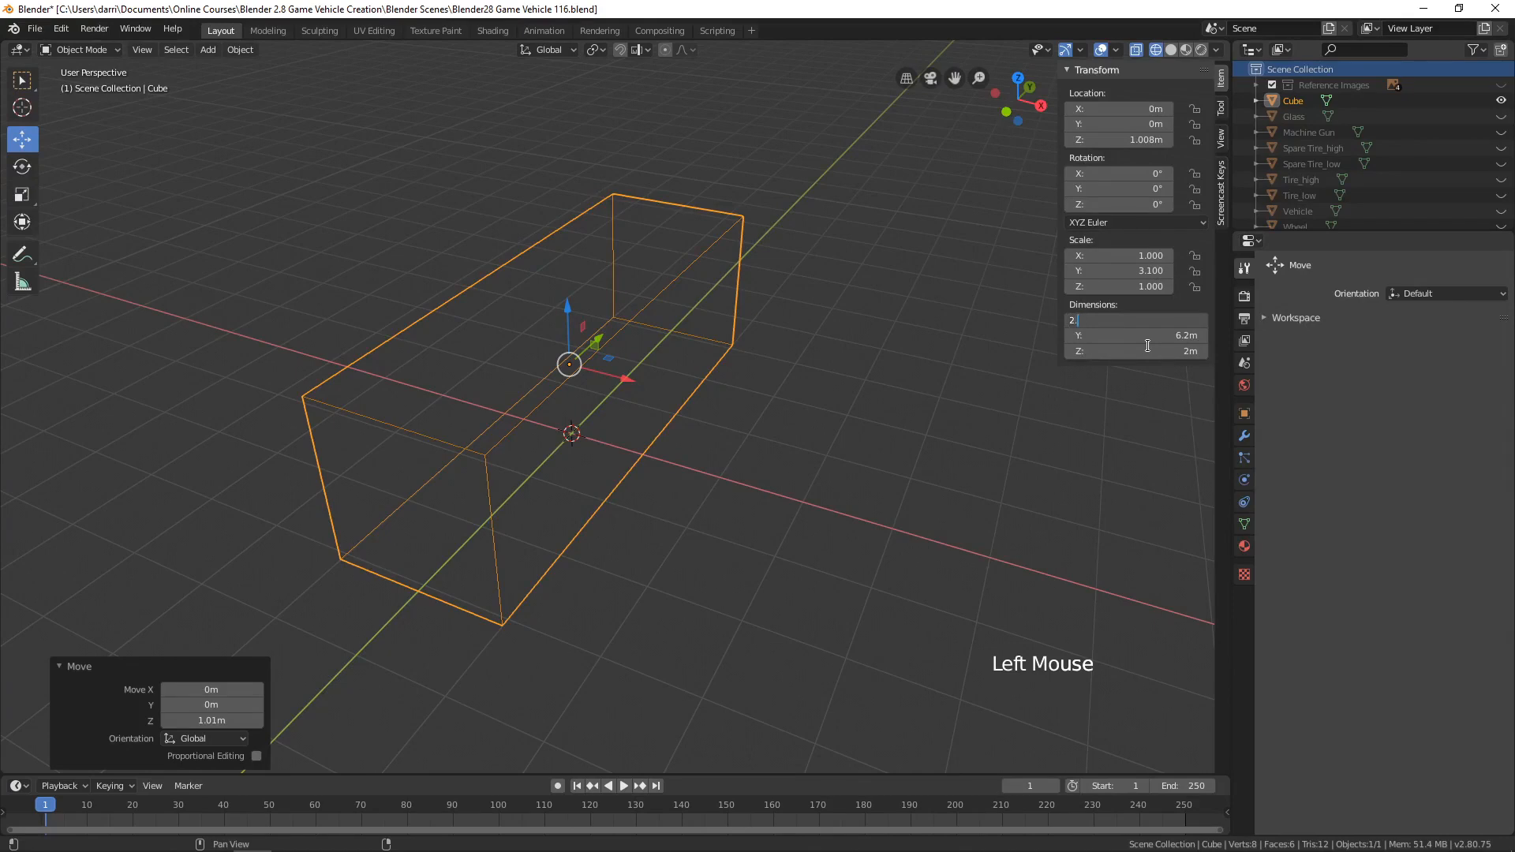
pyautogui.write('49')
pyautogui.press('Return')
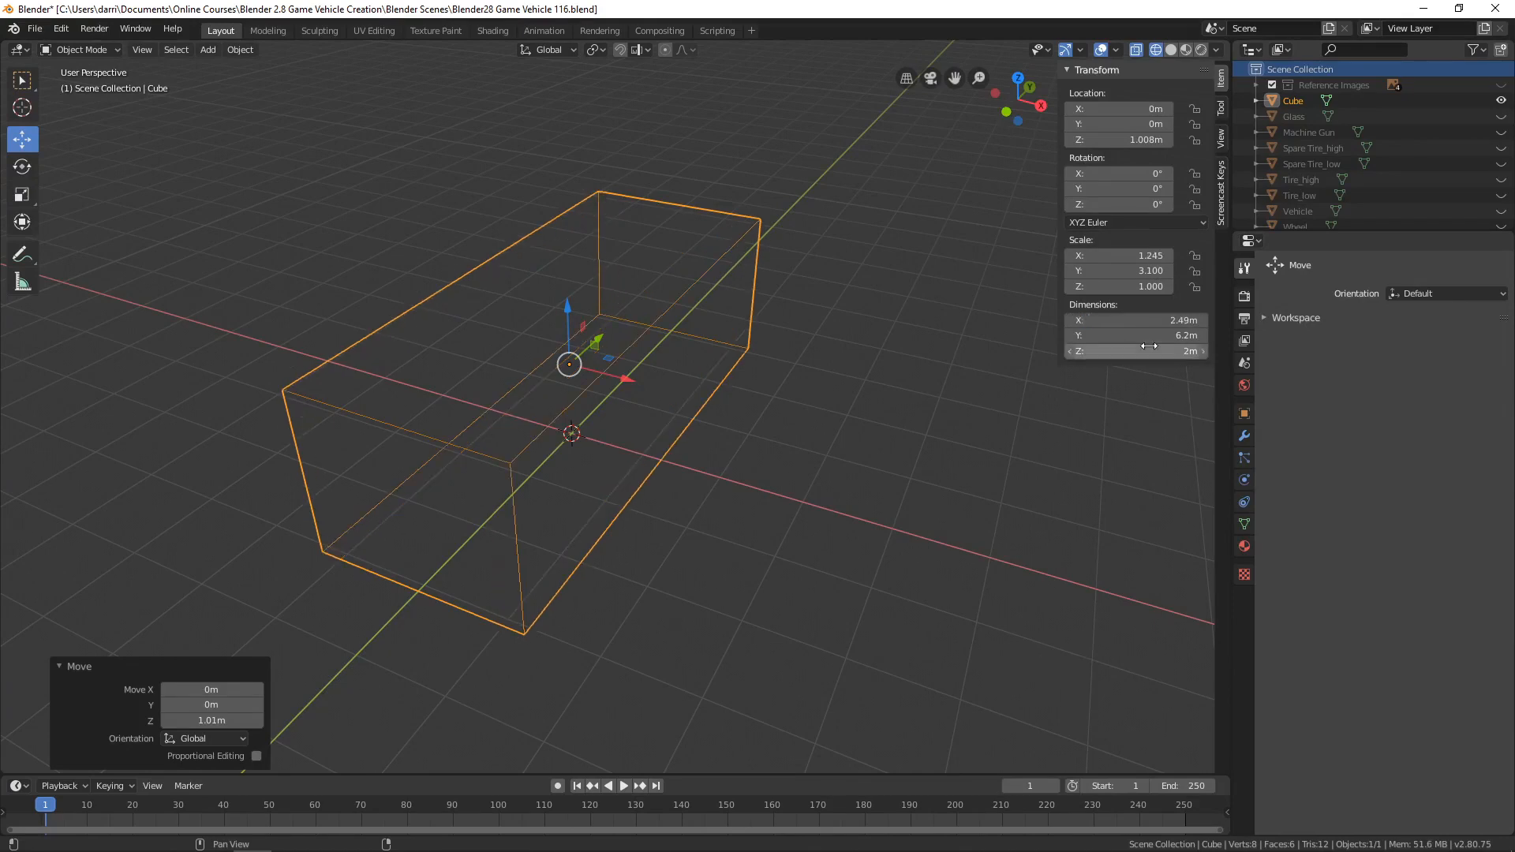
# Step: Check the vehicle's height in the browser and set the cube's Z dimension to 2.7 m
pyautogui.hotkey('alt', 'Tab')
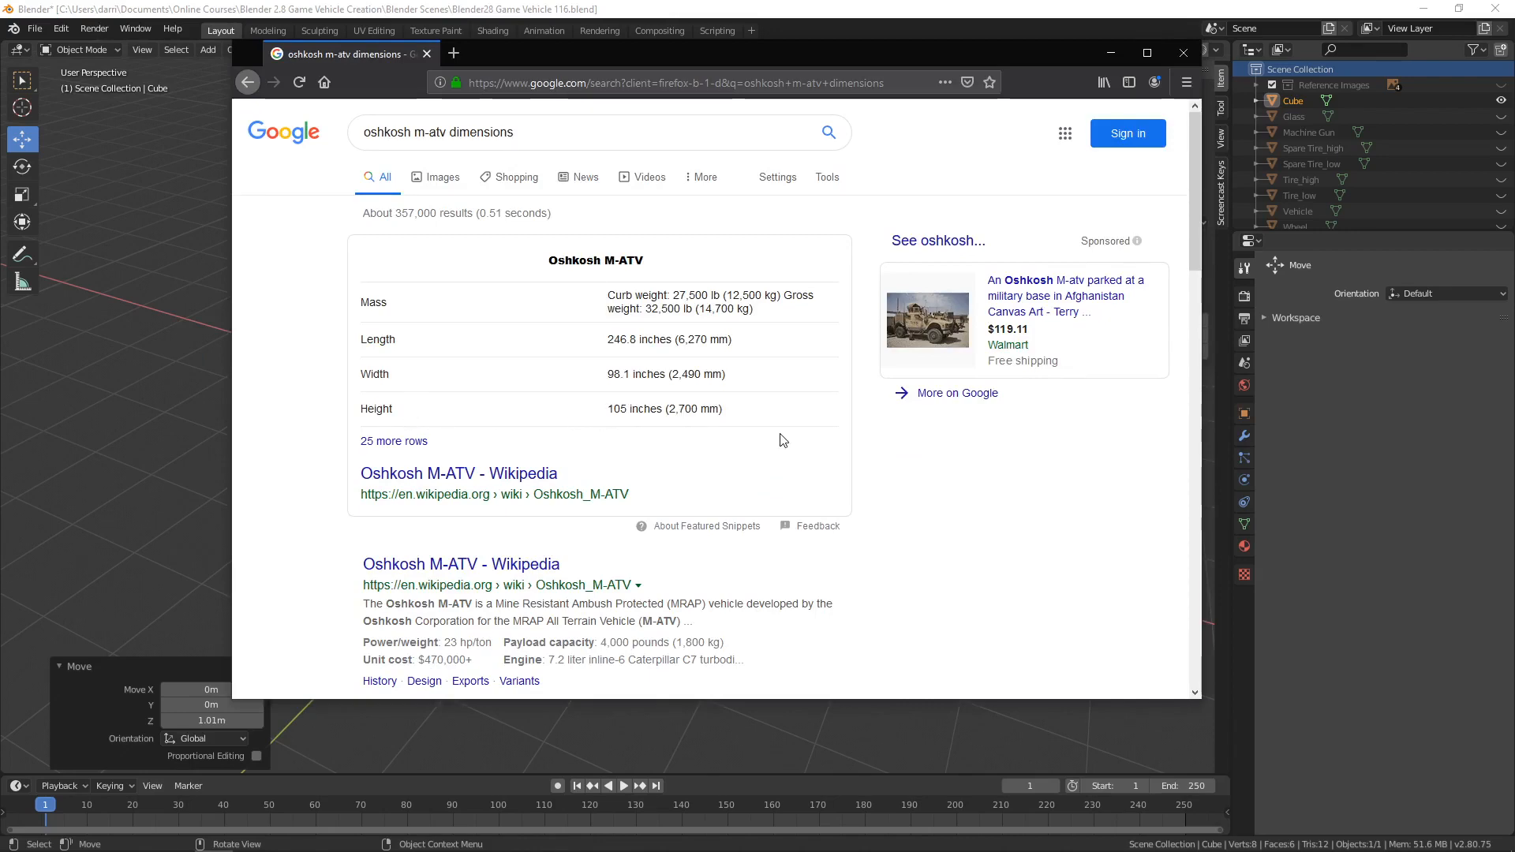
pyautogui.hotkey('alt', 'Tab')
pyautogui.moveTo(823, 478); pyautogui.dragTo(615, 335, button='middle')
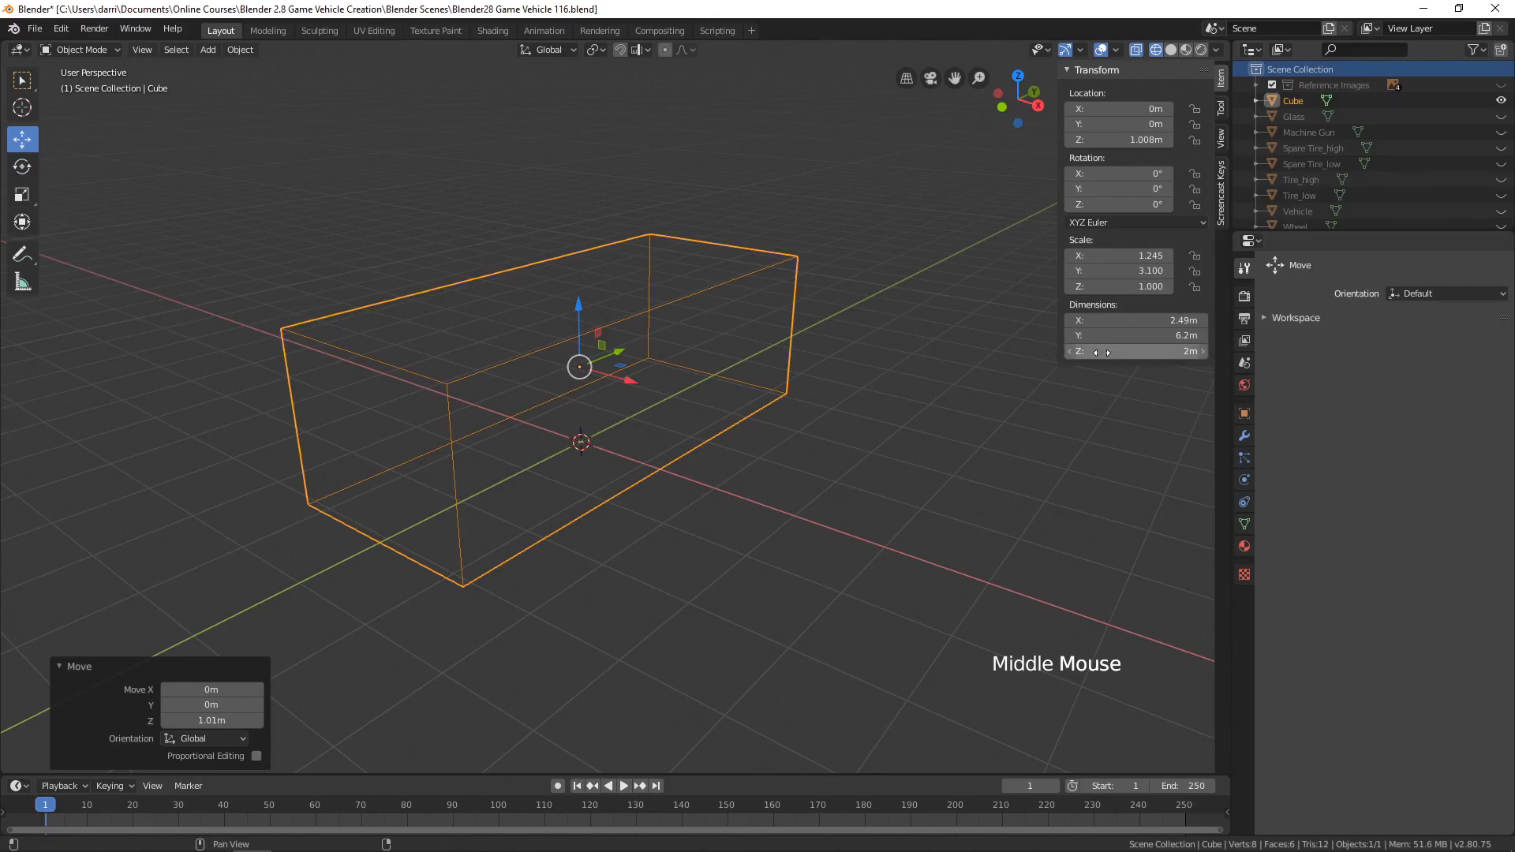
pyautogui.click(1170, 352)
pyautogui.write('2.7')
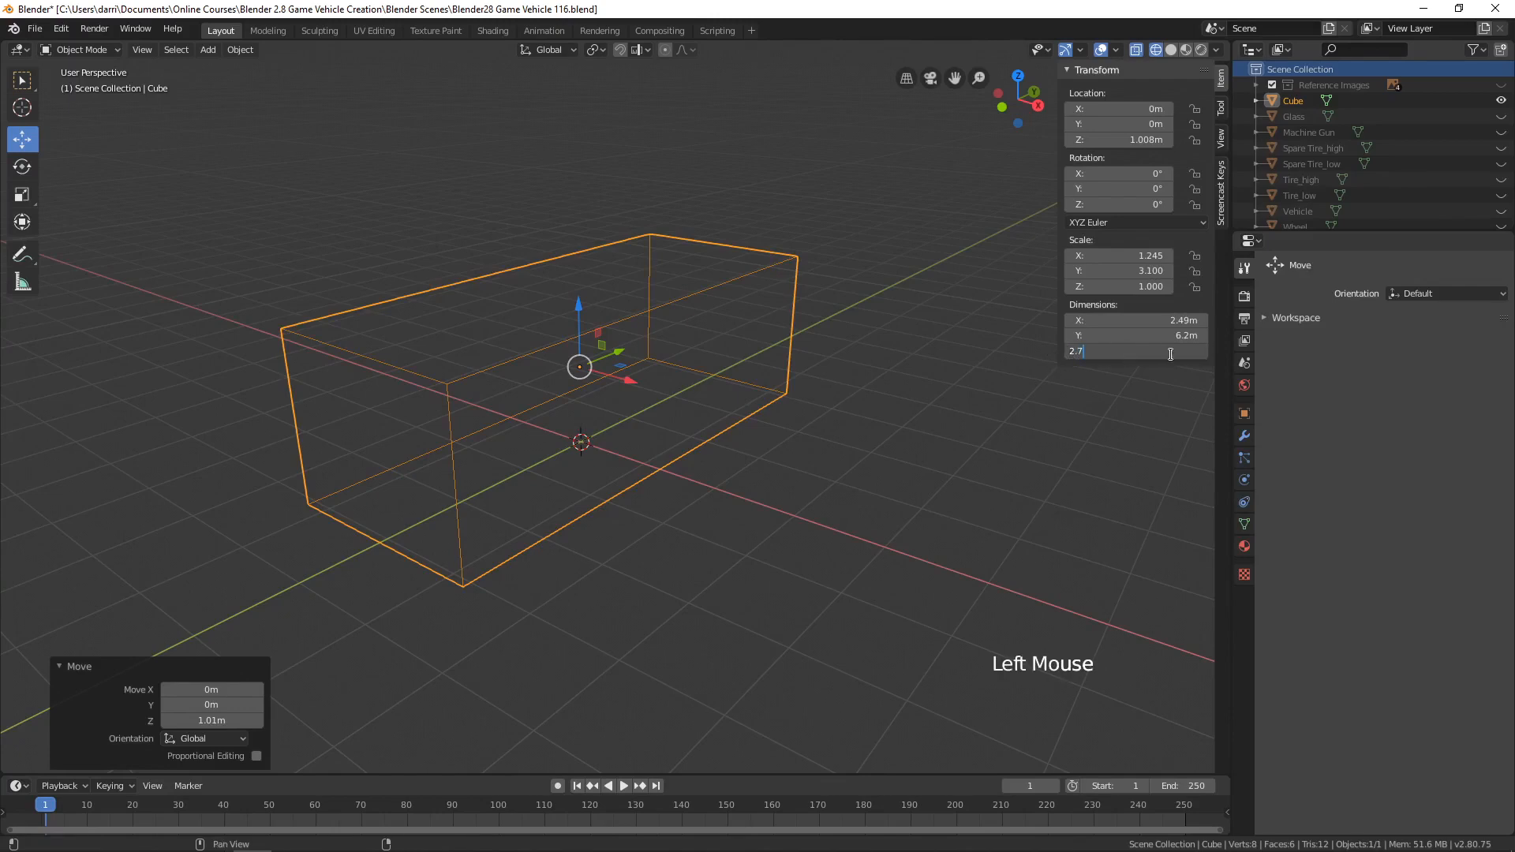
pyautogui.press('Return')
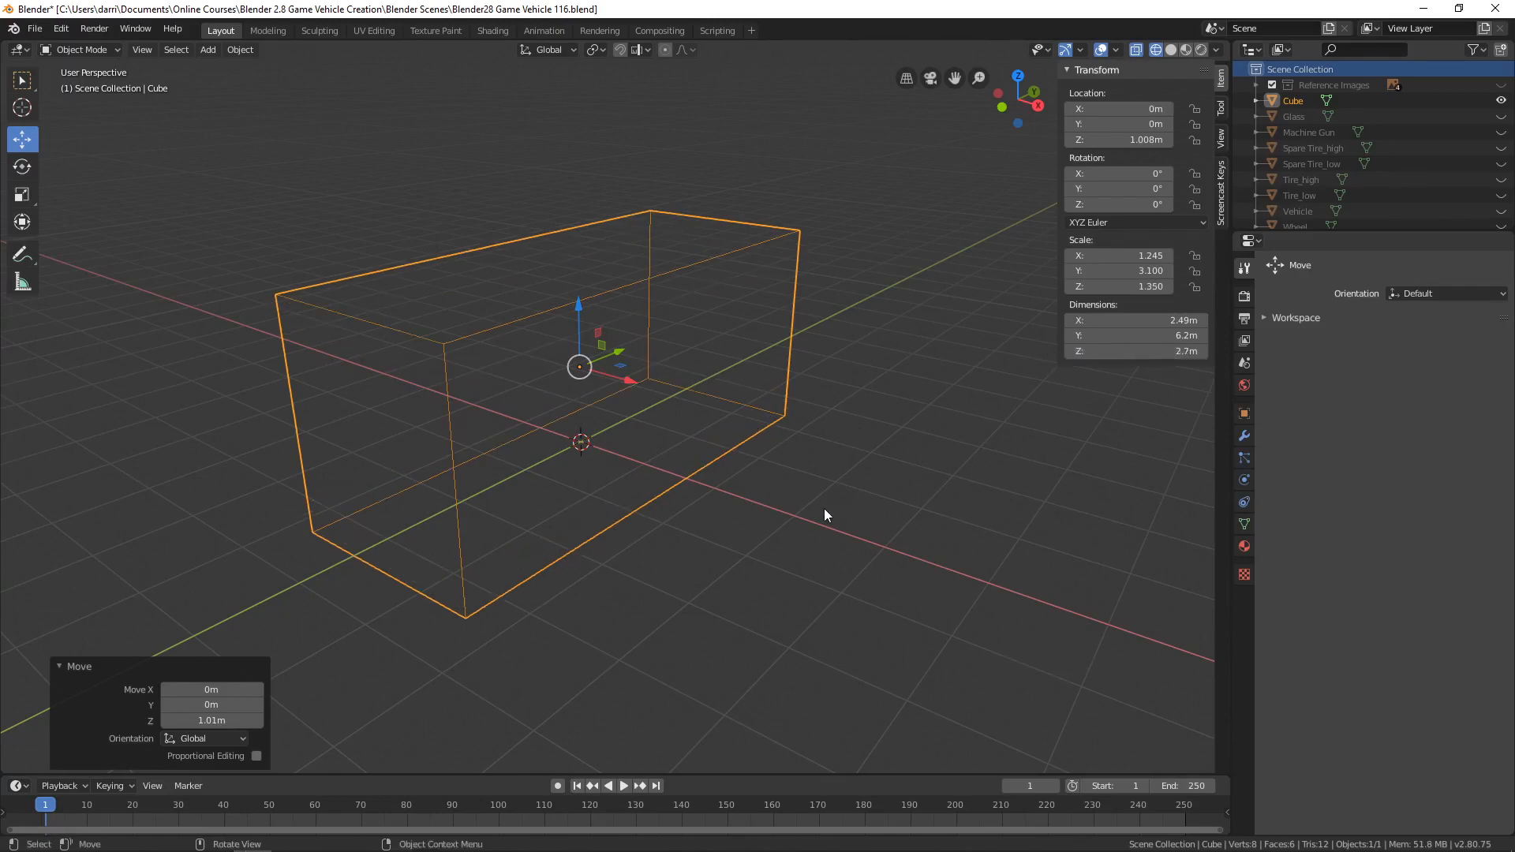
# Step: Recheck the vehicle's length in the browser and refine the cube's Y dimension to 6.27 m
pyautogui.hotkey('alt', 'Tab')
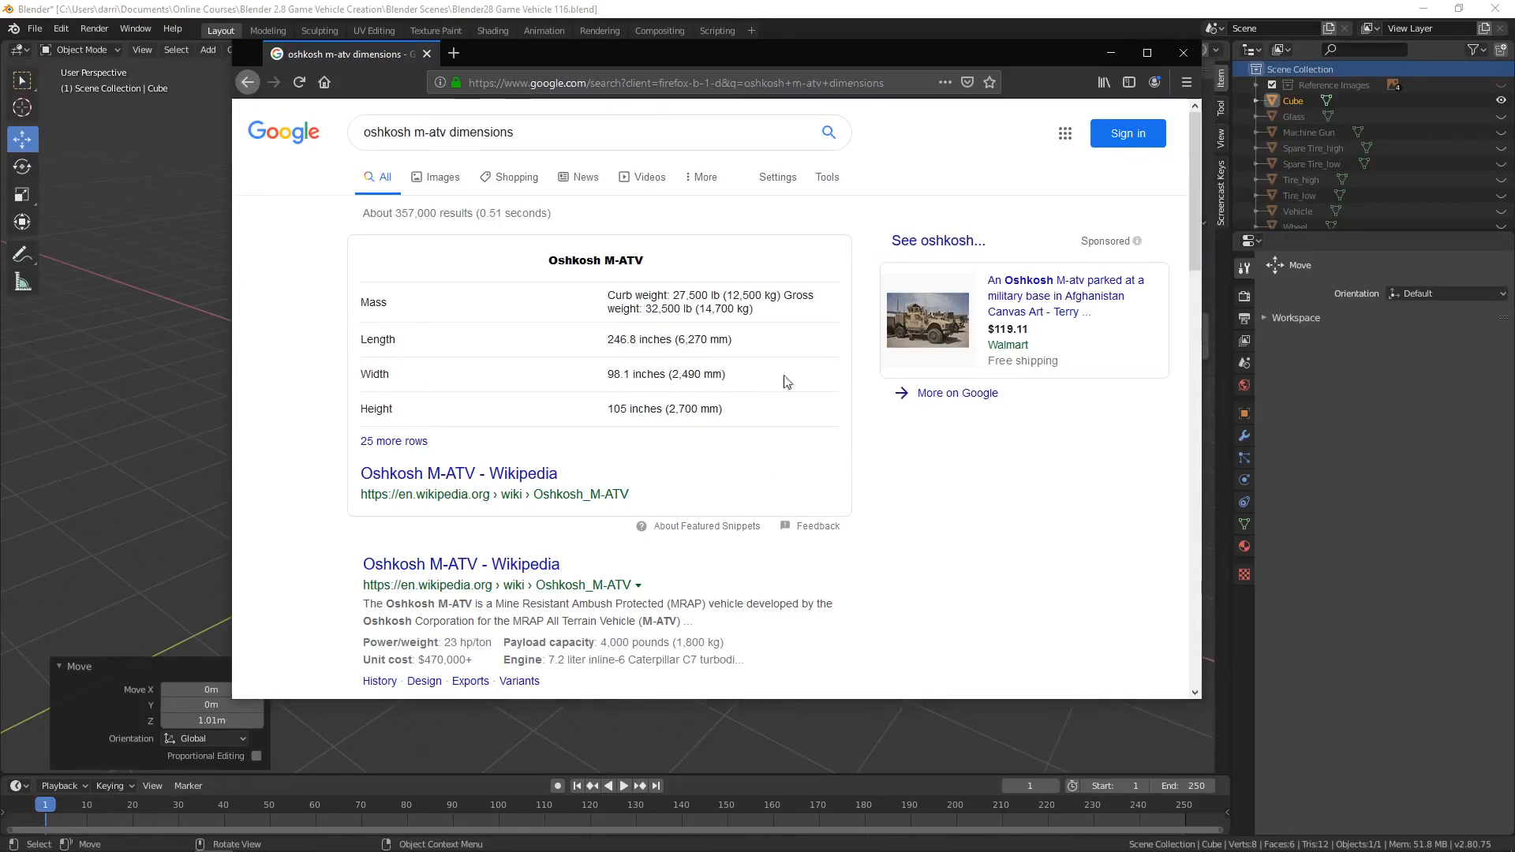
pyautogui.hotkey('alt', 'Tab')
pyautogui.click(1137, 335)
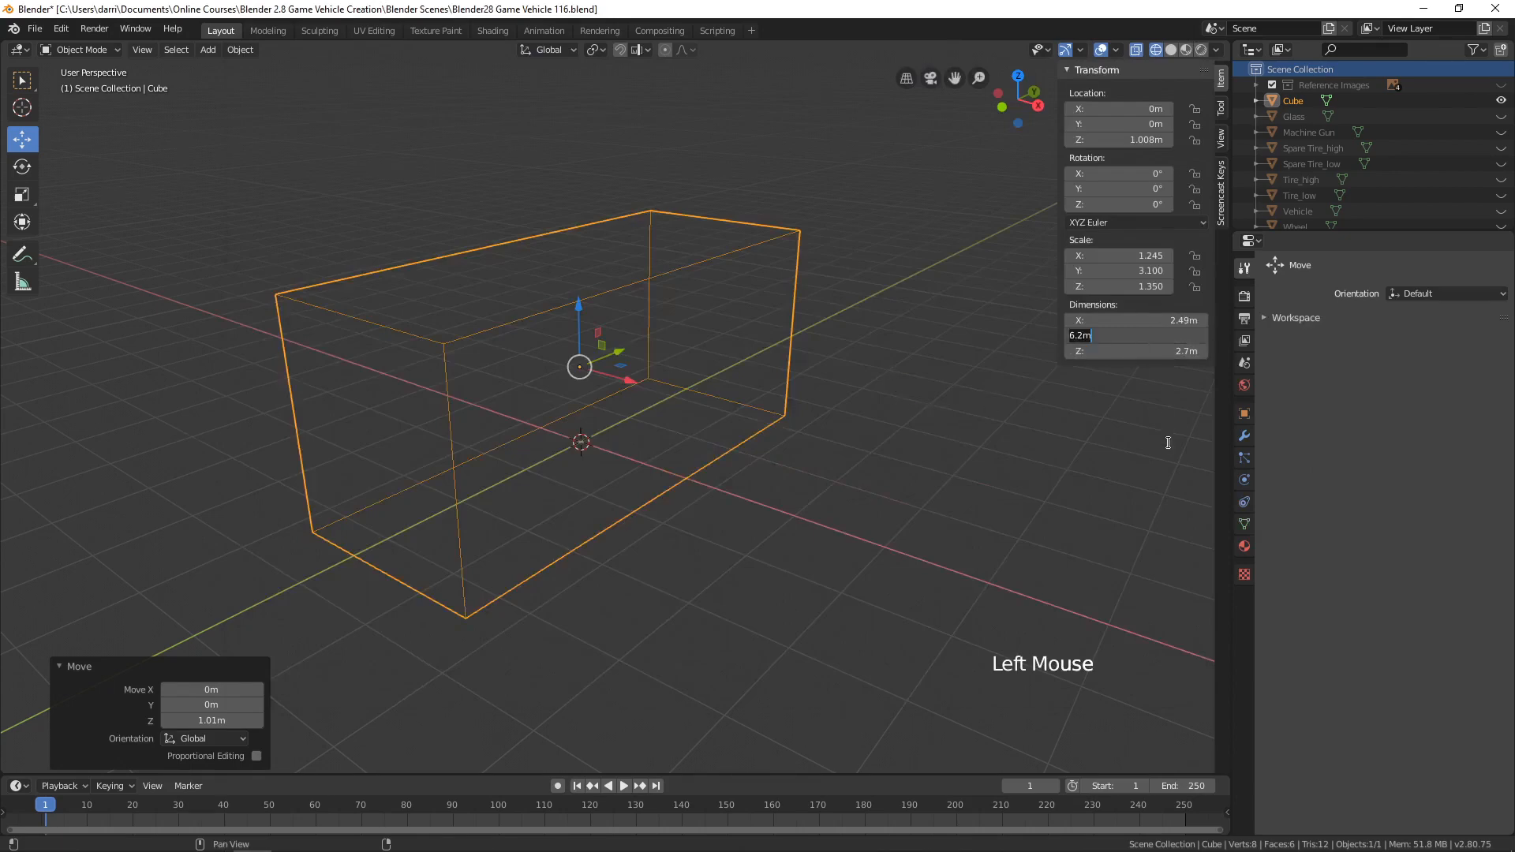
pyautogui.press('BackSpace')
pyautogui.write('7')
pyautogui.press('Return')
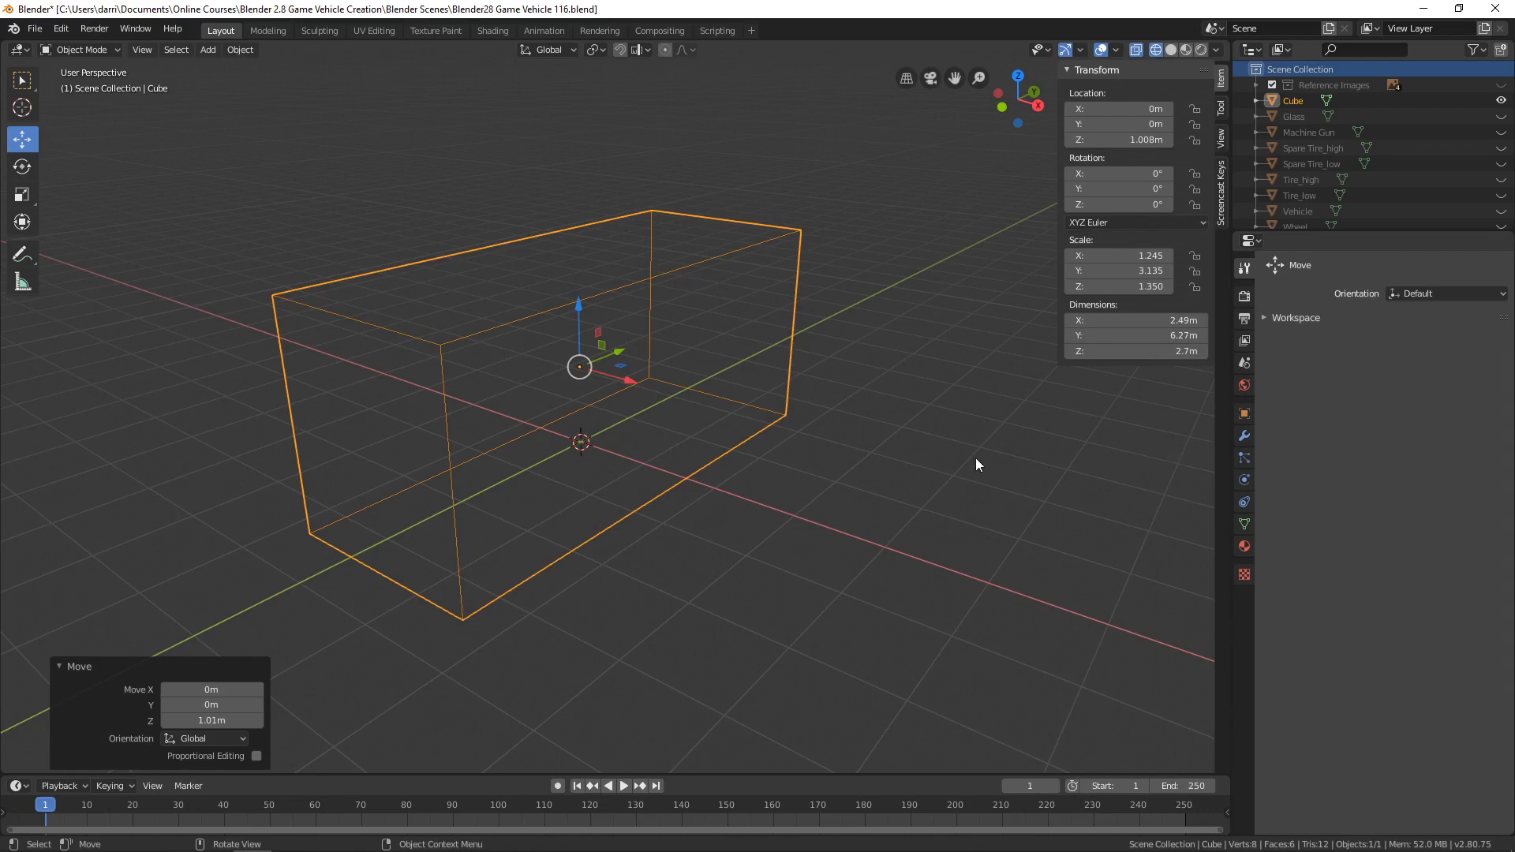
# Step: In the right view, raise the resized cube about 0.35 m along Z so its base rests on the ground line
pyautogui.press('KP_3')
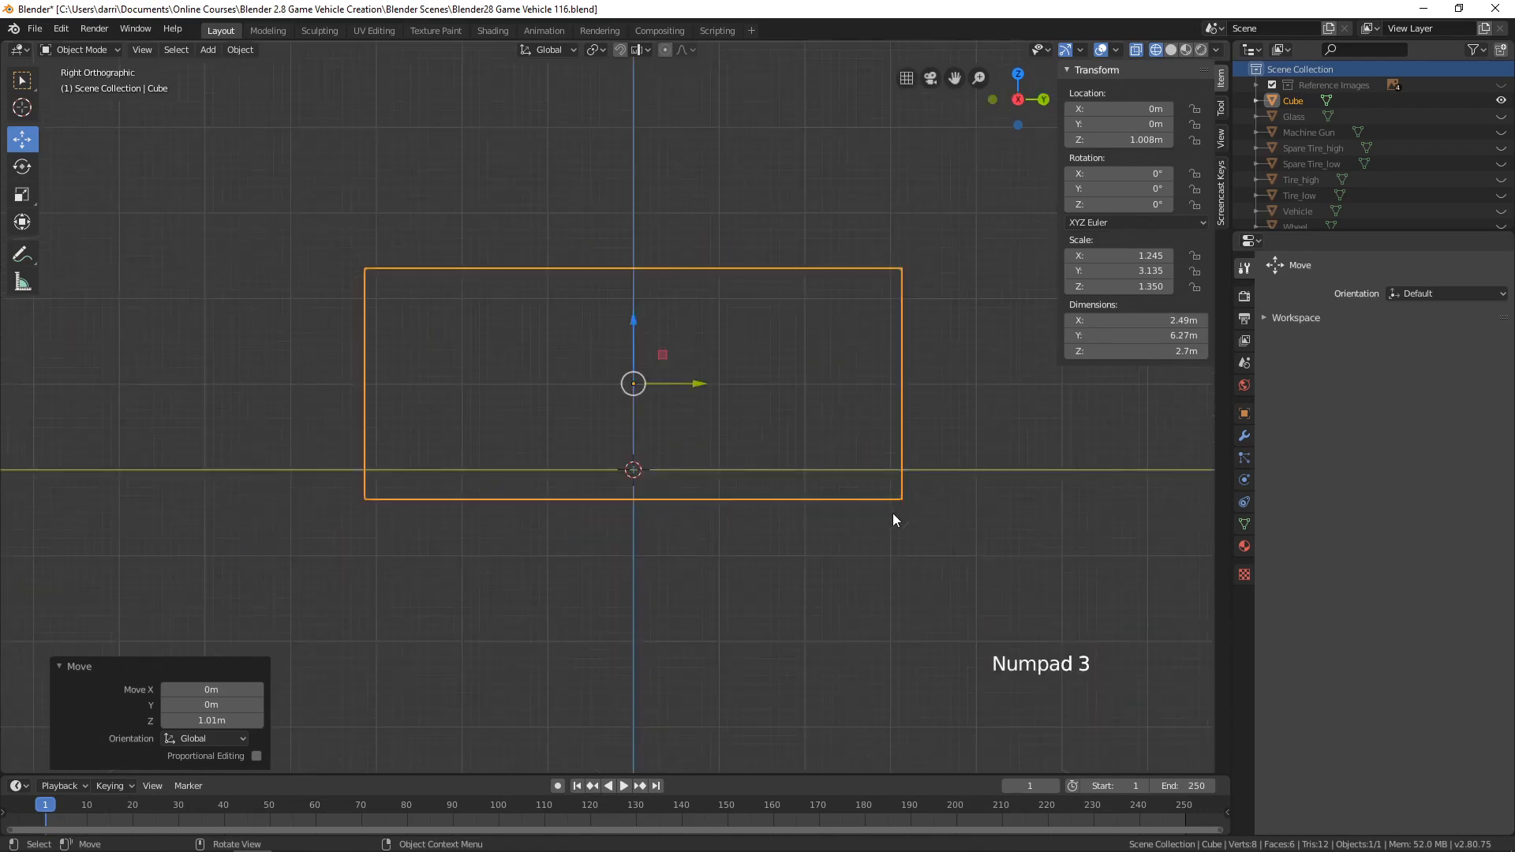
pyautogui.scroll(3, 859, 505)
pyautogui.moveTo(652, 311); pyautogui.dragTo(649, 251)
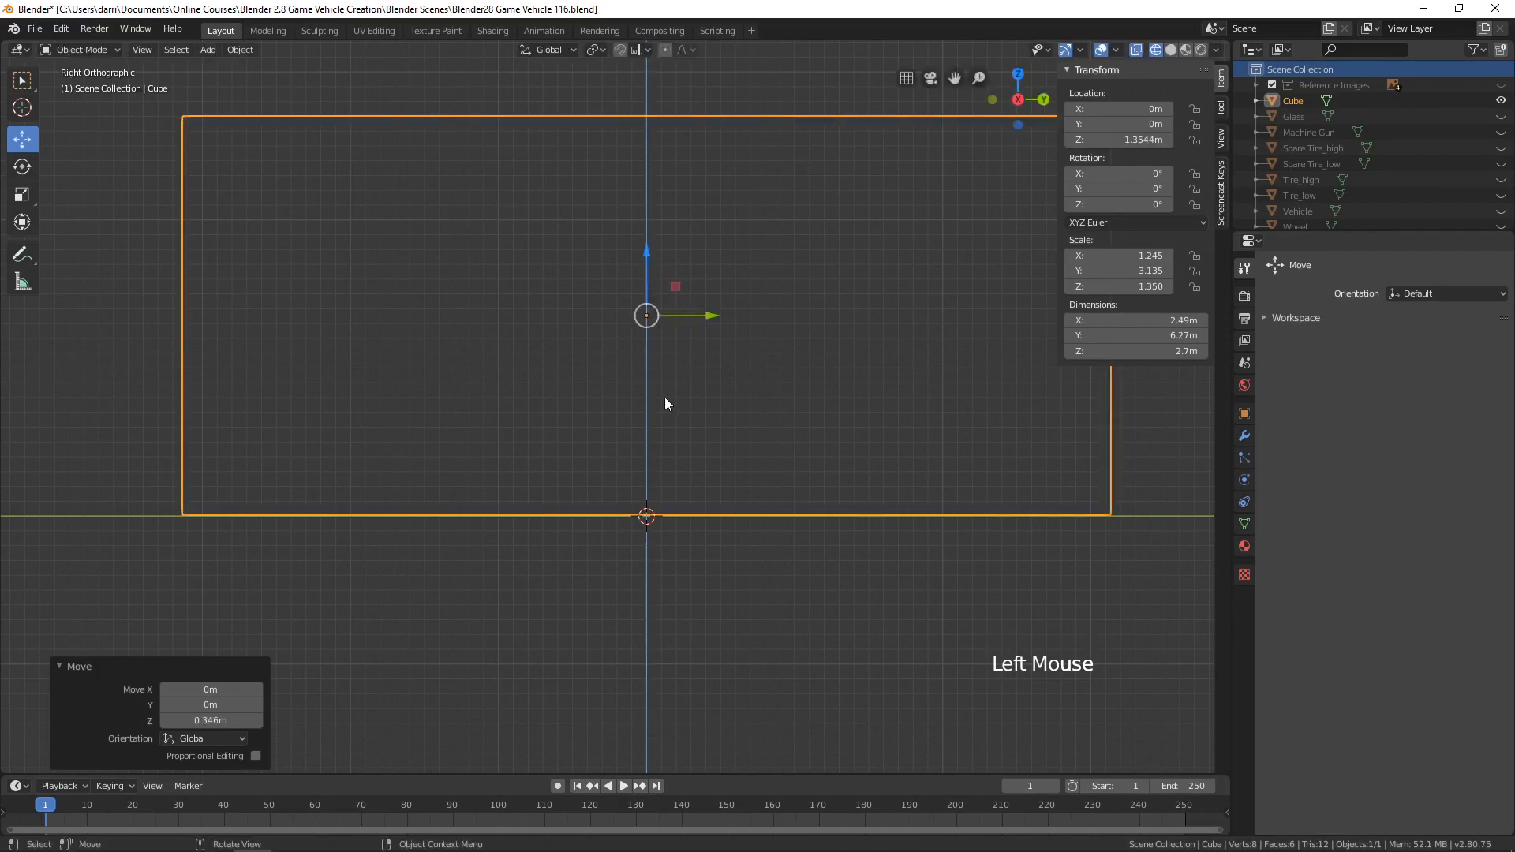
pyautogui.scroll(-4, 647, 406)
# Step: Unhide the Wheel, Vehicle, Tire_low, Spare Tire_low, Machine Gun and Glass objects and compare them with the cube from the right view
pyautogui.moveTo(626, 418); pyautogui.dragTo(712, 478, button='middle')
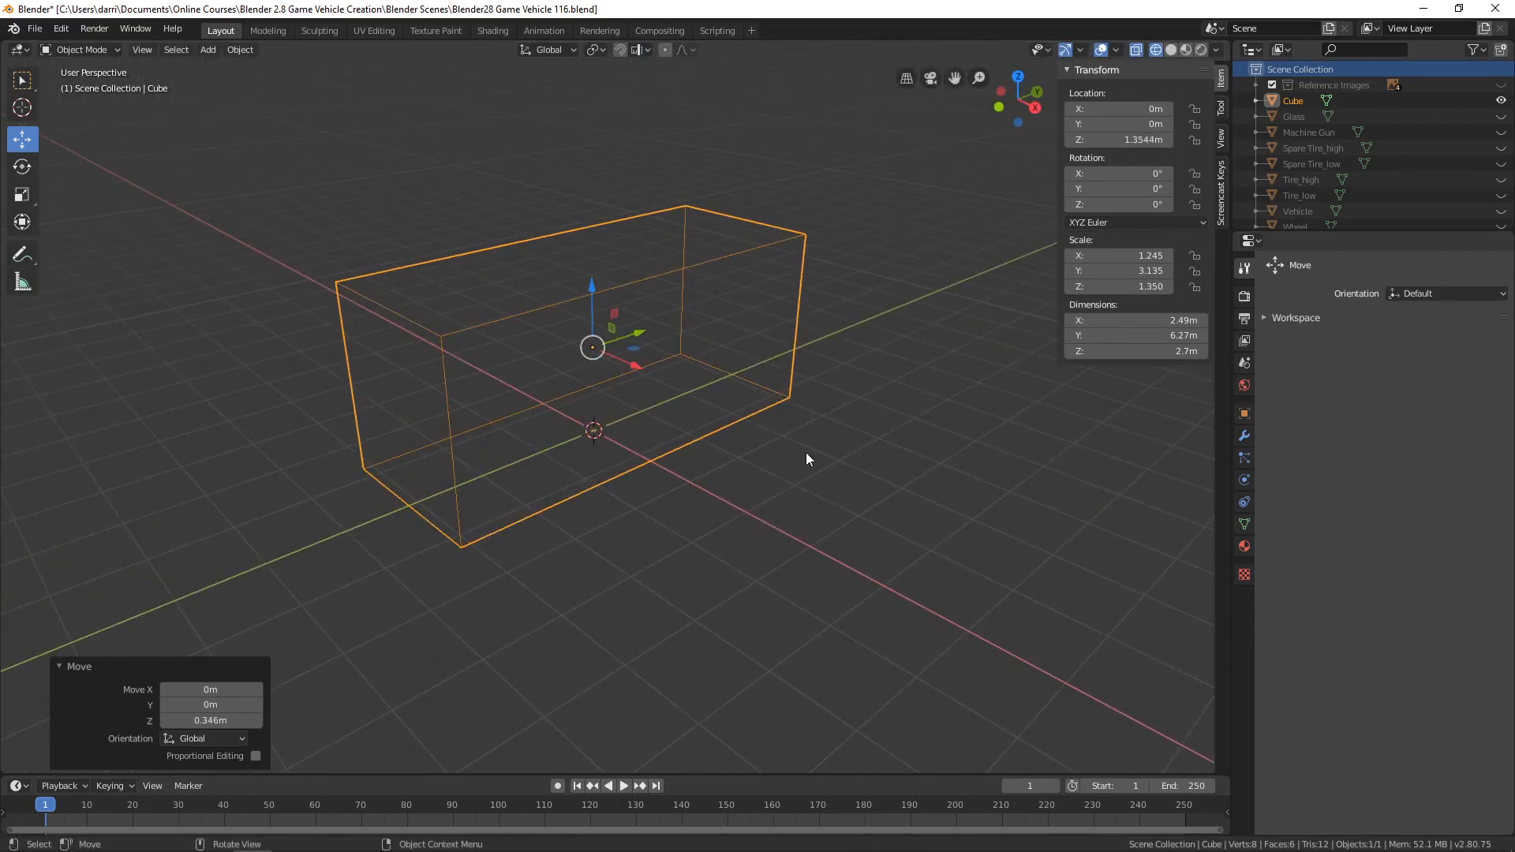
pyautogui.moveTo(1389, 234); pyautogui.dragTo(1386, 333)
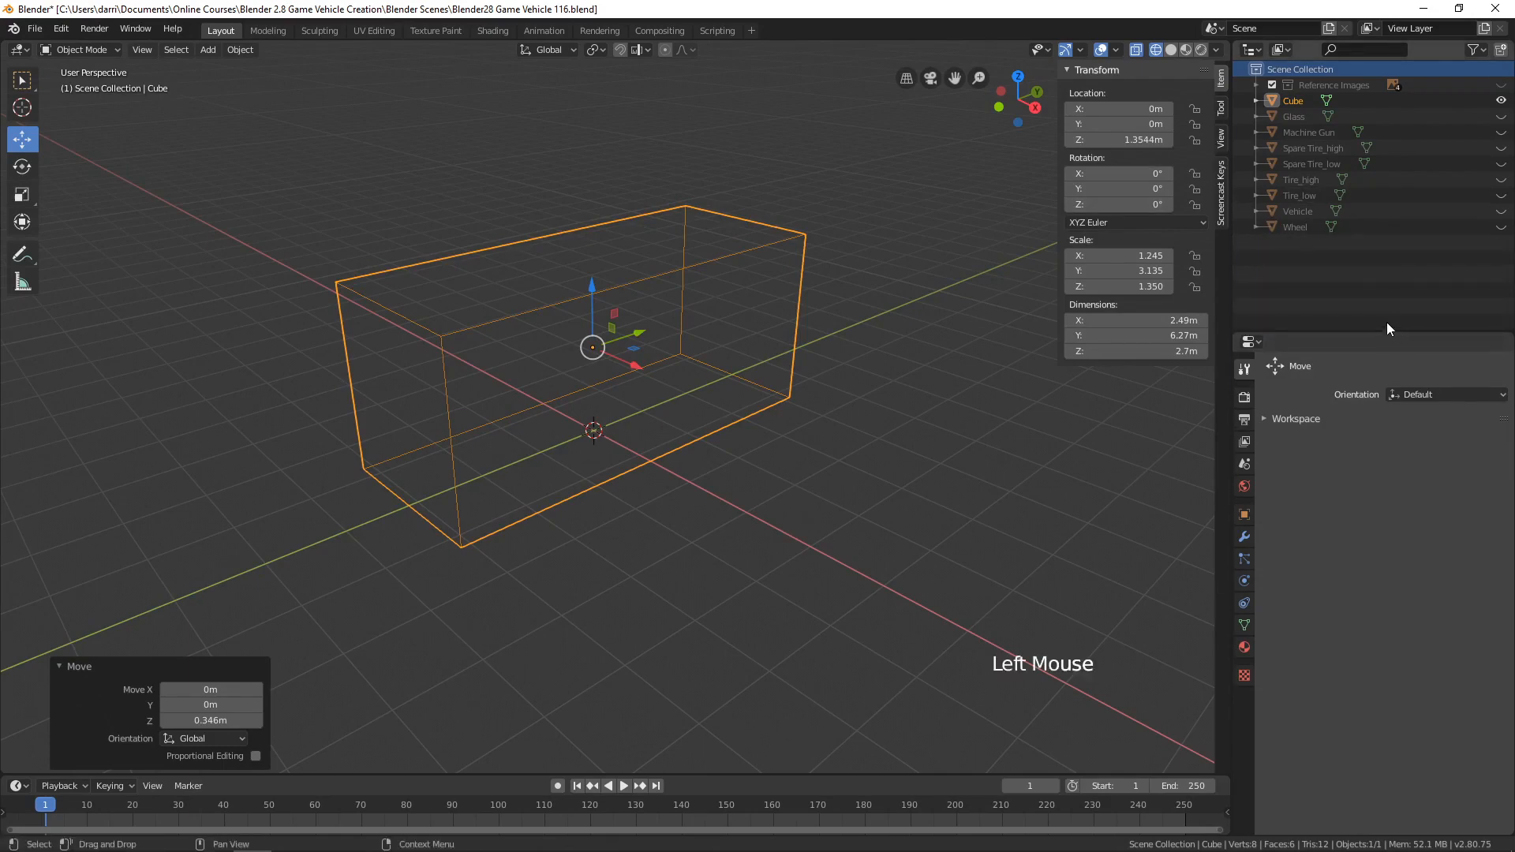
pyautogui.click(1502, 227)
pyautogui.click(1501, 211)
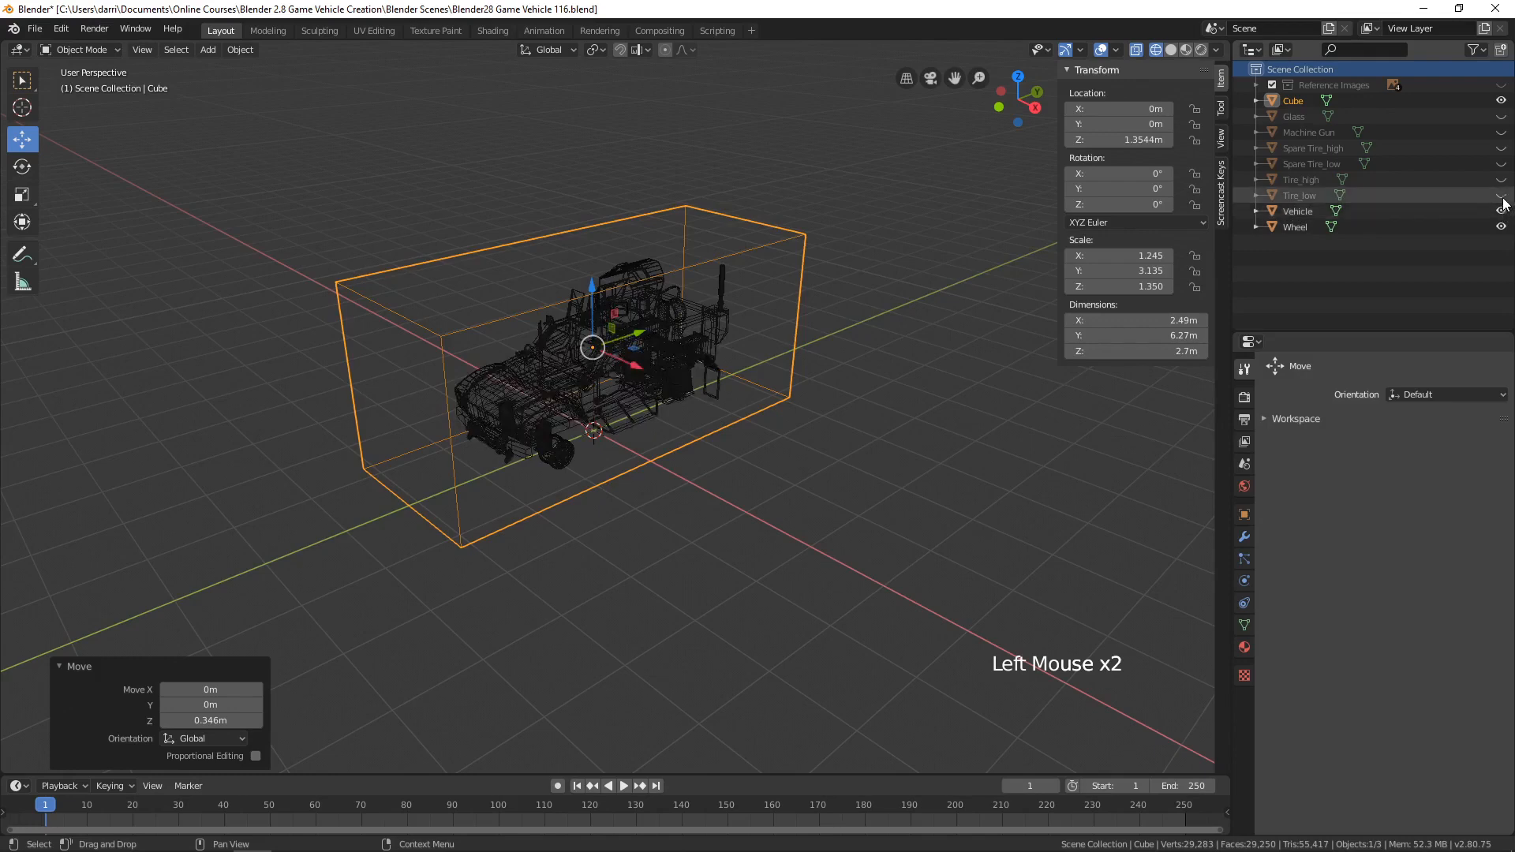
pyautogui.click(1501, 195)
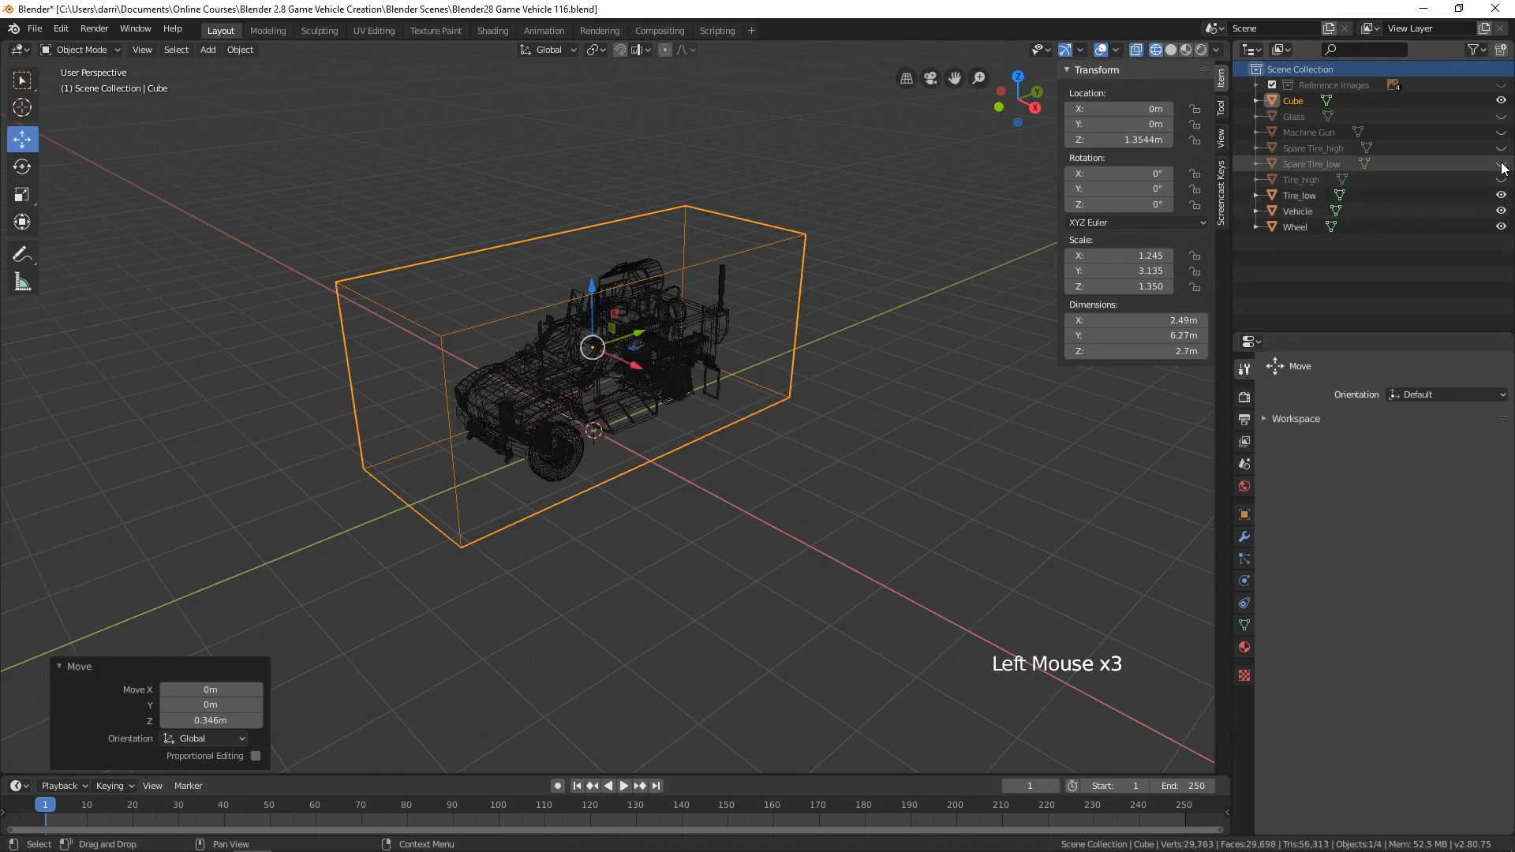
pyautogui.click(1502, 164)
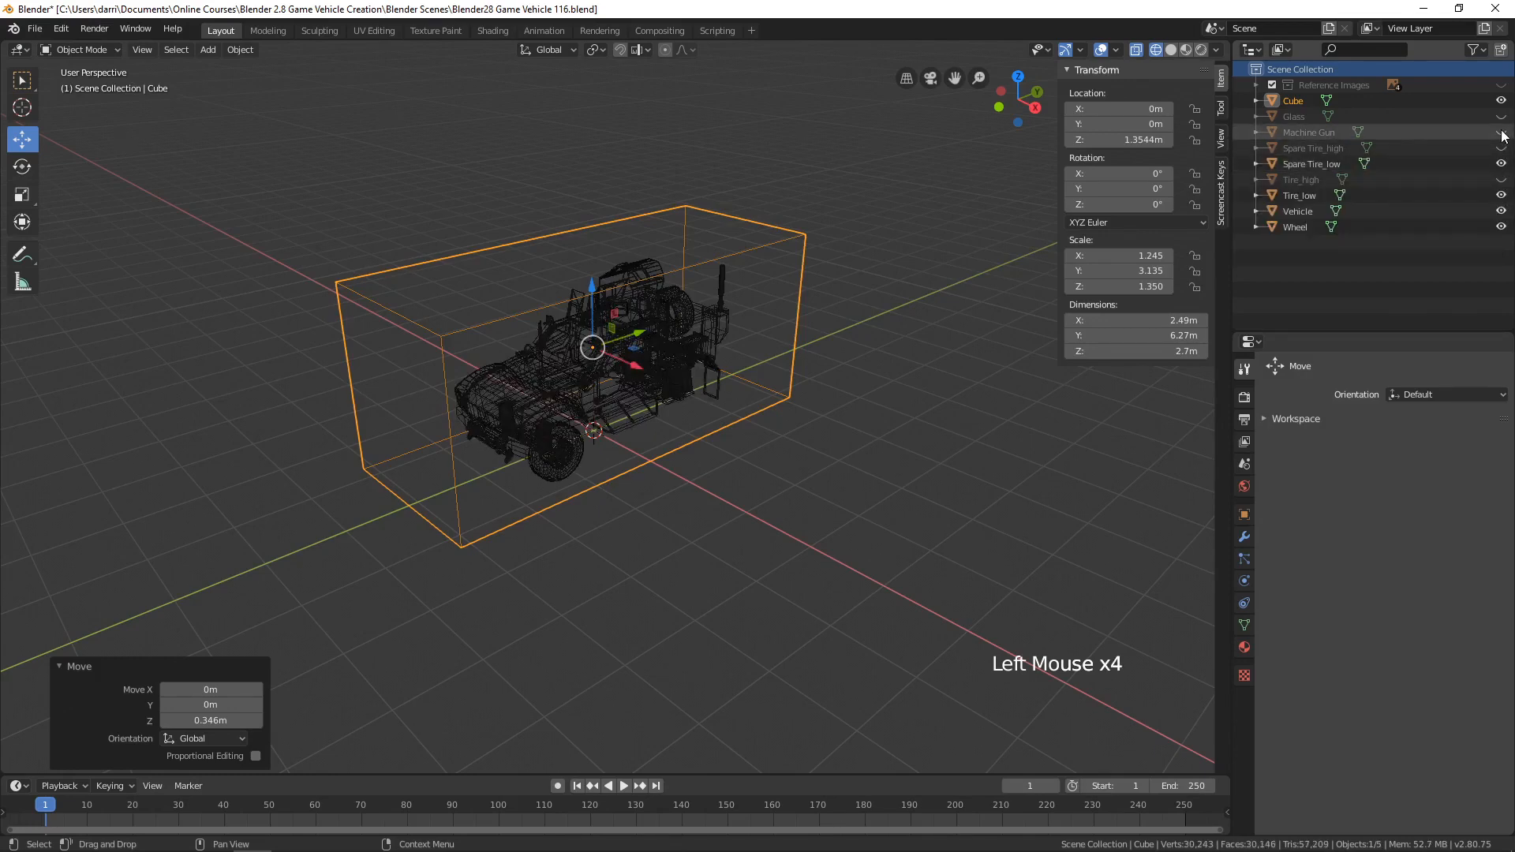
pyautogui.click(1501, 132)
pyautogui.click(1501, 116)
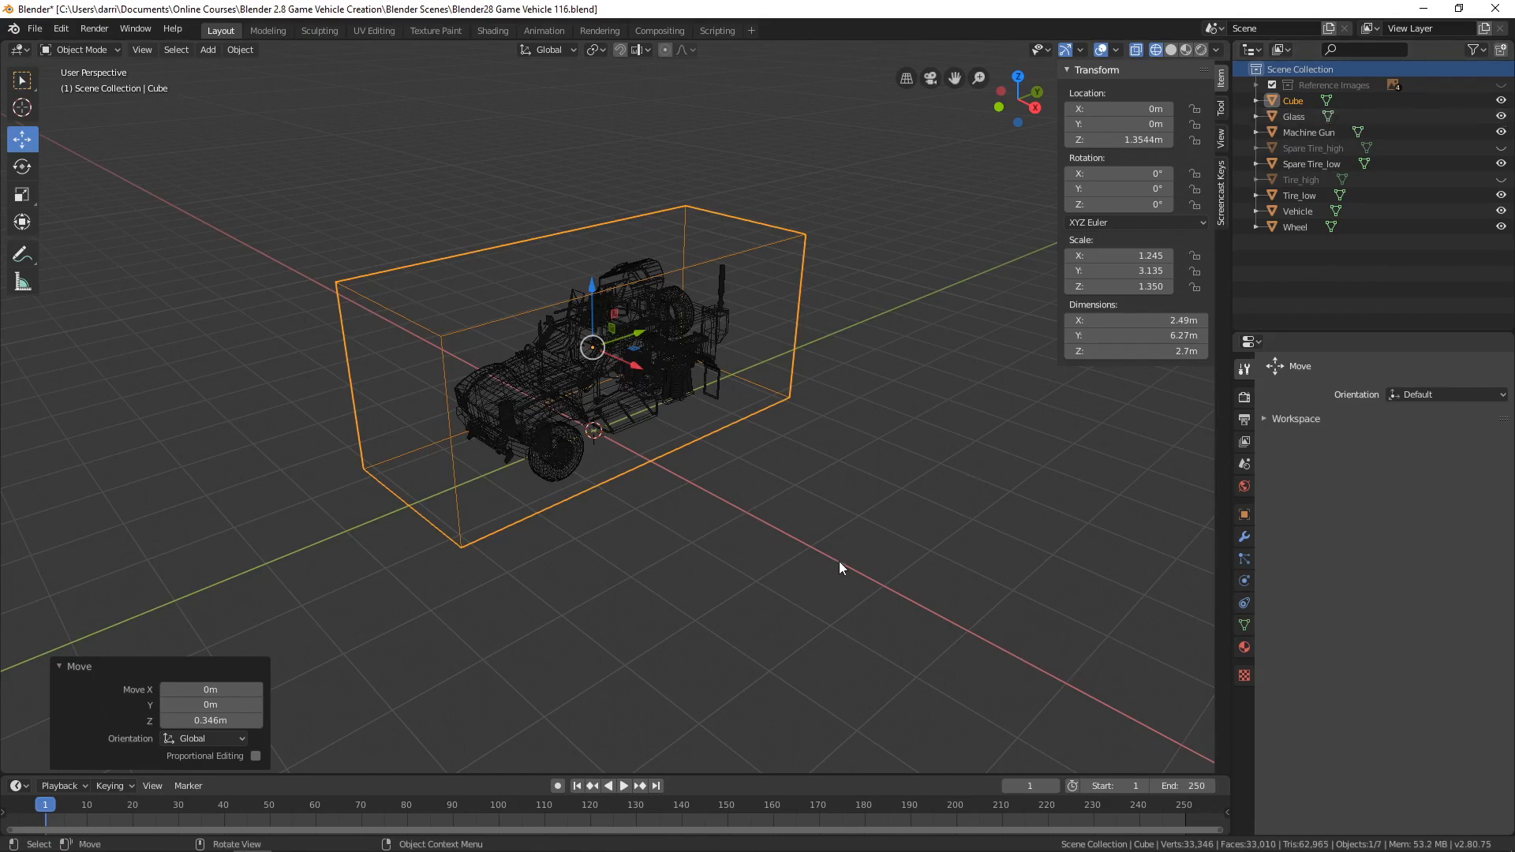
pyautogui.press('KP_3')
pyautogui.scroll(3, 912, 554)
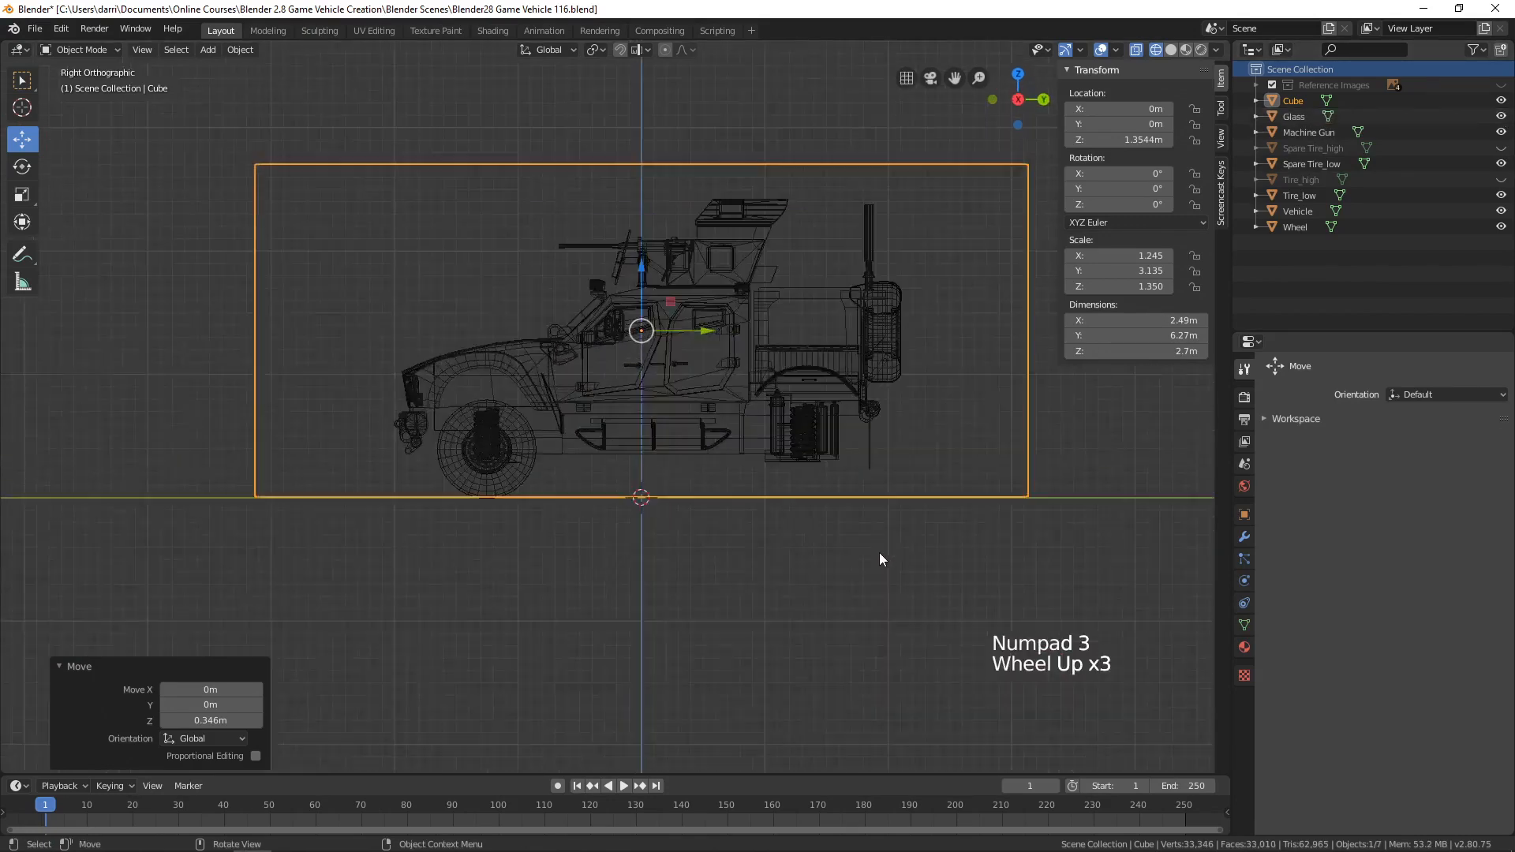
pyautogui.keyDown('shift'); pyautogui.moveTo(914, 524); pyautogui.dragTo(849, 534, button='middle'); pyautogui.keyUp('shift')
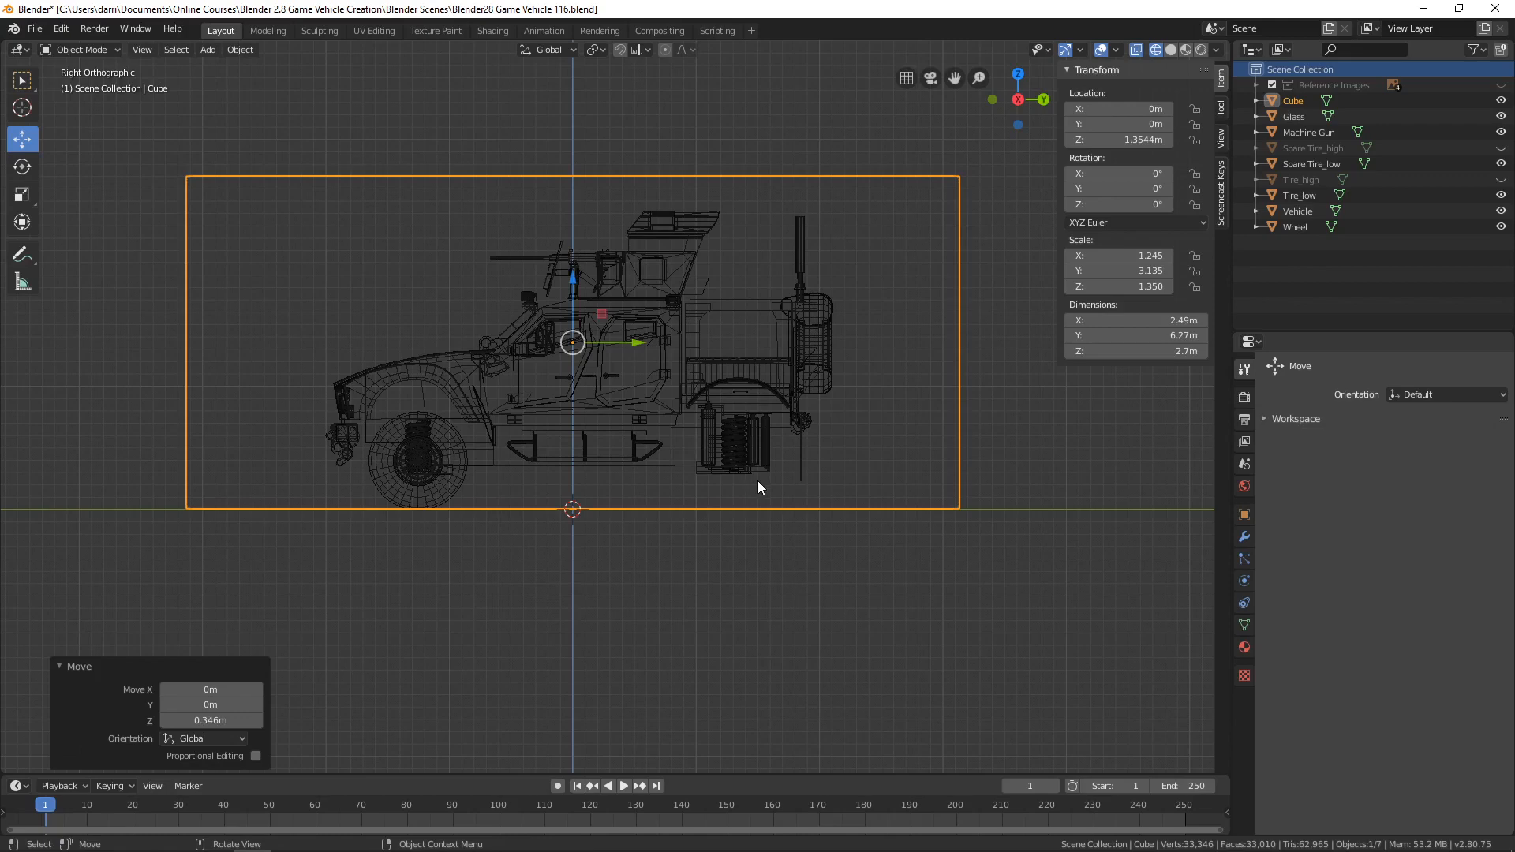
# Step: Deselect everything and rename the cube "Reference size"
pyautogui.hotkey('alt', 'a')
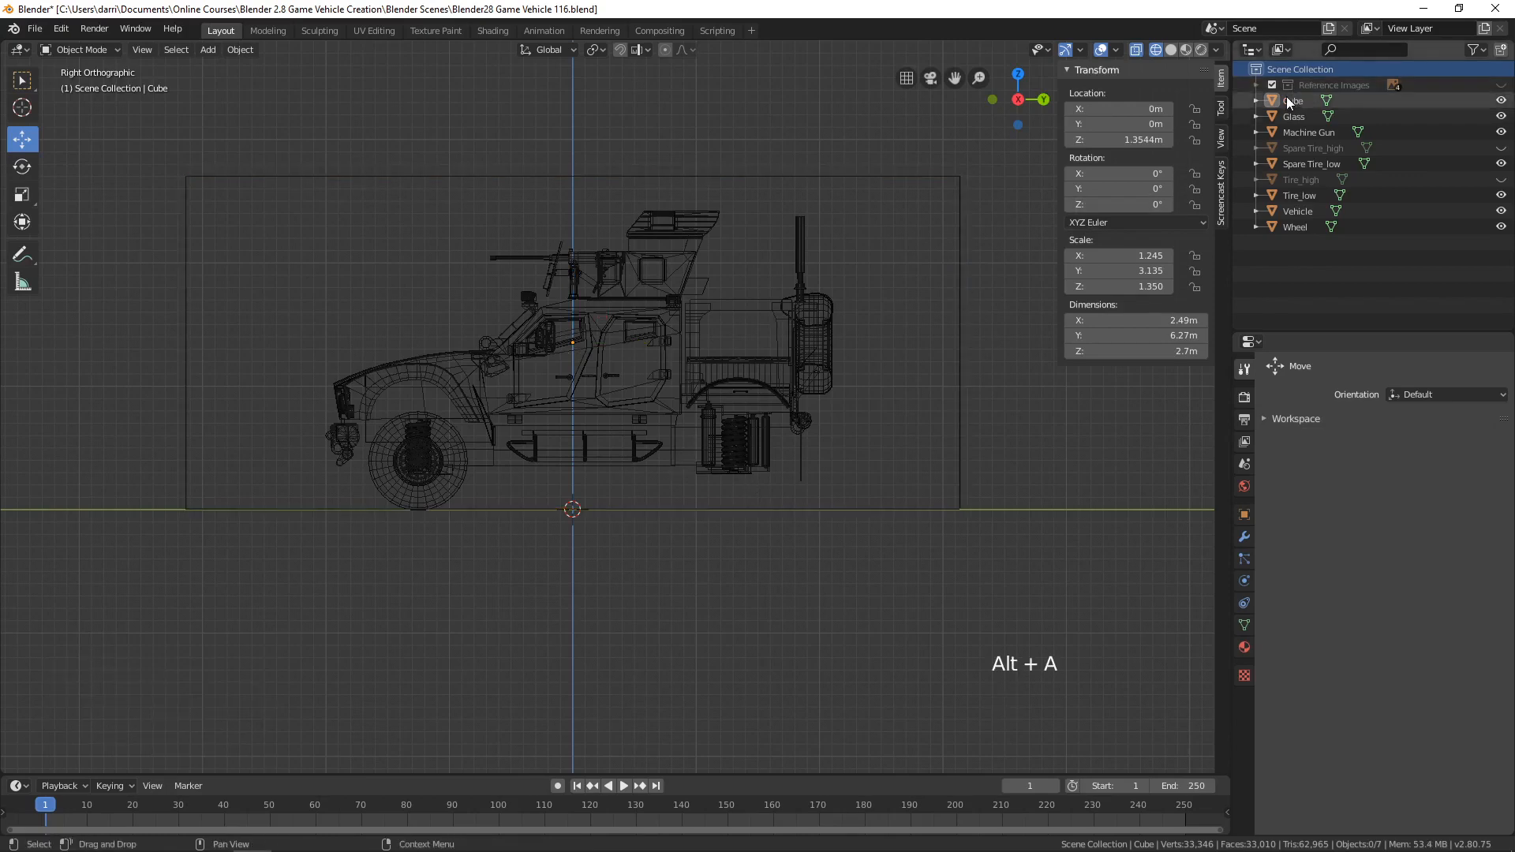
pyautogui.tripleClick(1291, 100)
pyautogui.write('R')
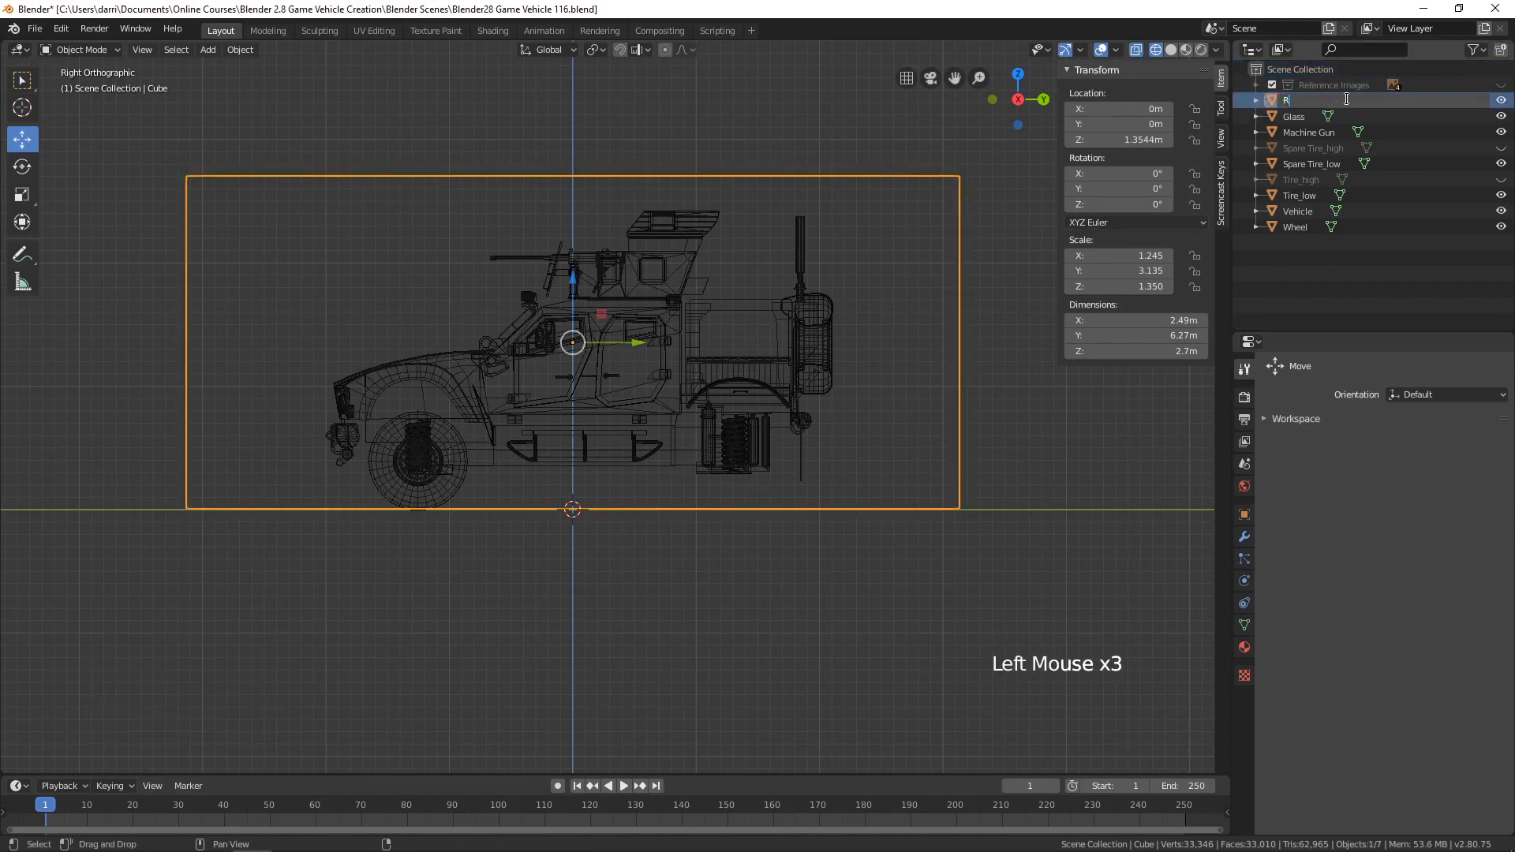
pyautogui.write('efere')
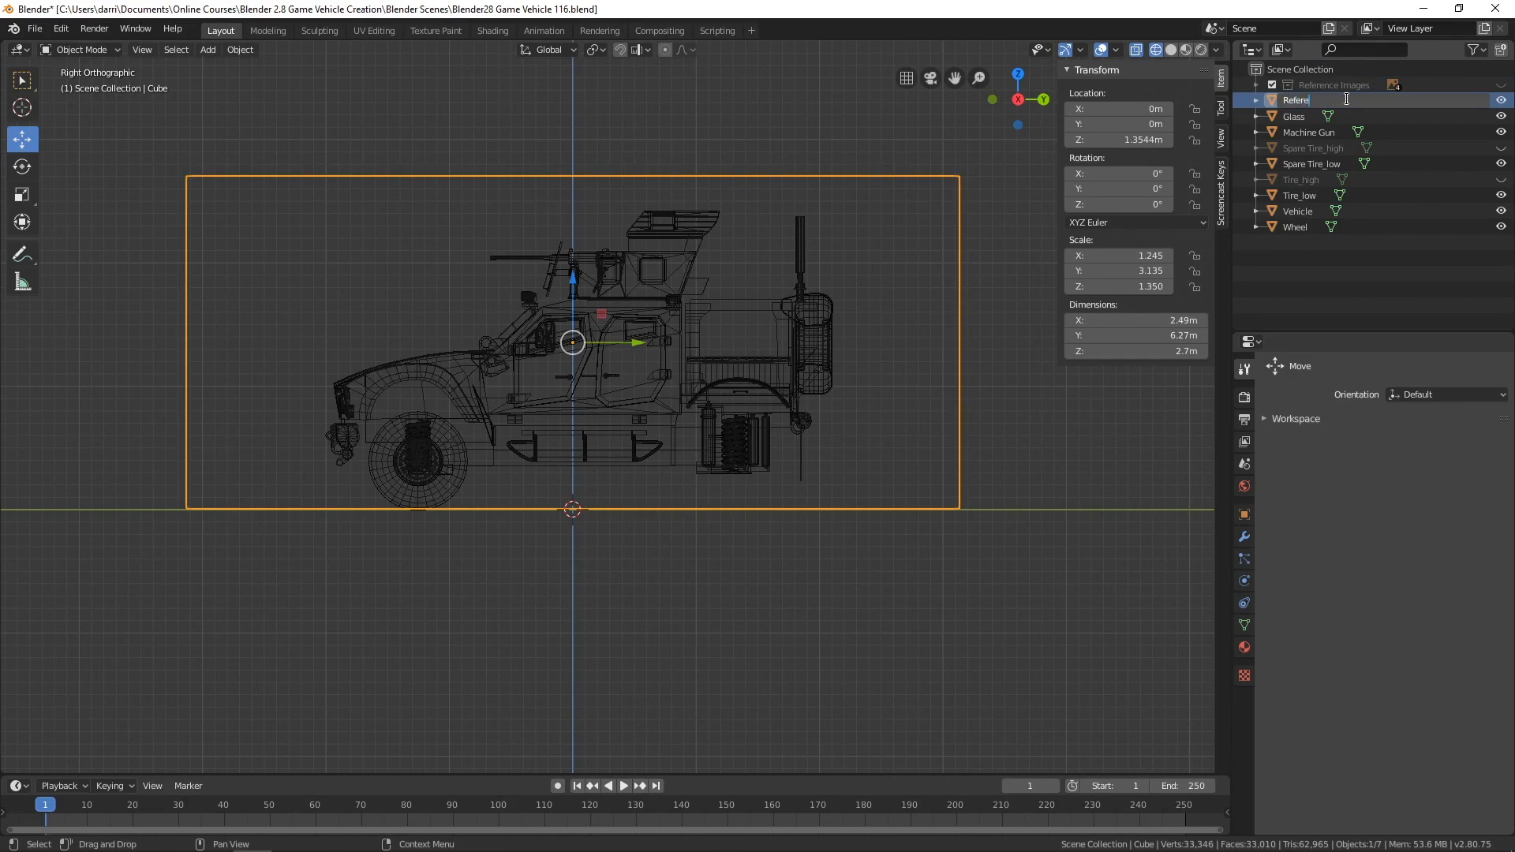
pyautogui.write('nce size')
pyautogui.press('Return')
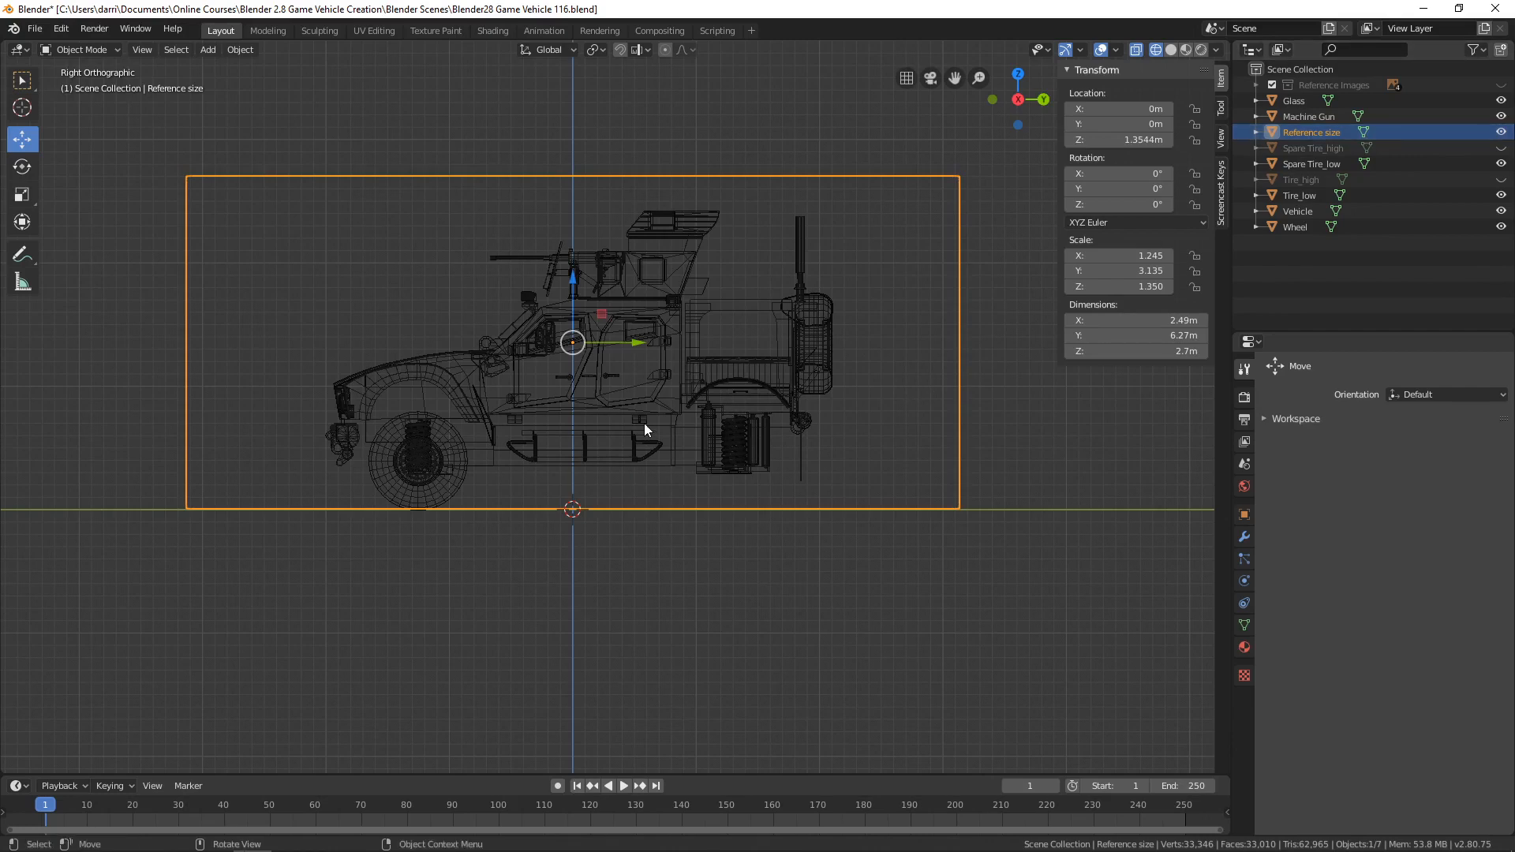
# Step: Show the selectability toggles in the outliner, make Reference size unselectable, and test that by trying to select the box in the viewport
pyautogui.click(1481, 49)
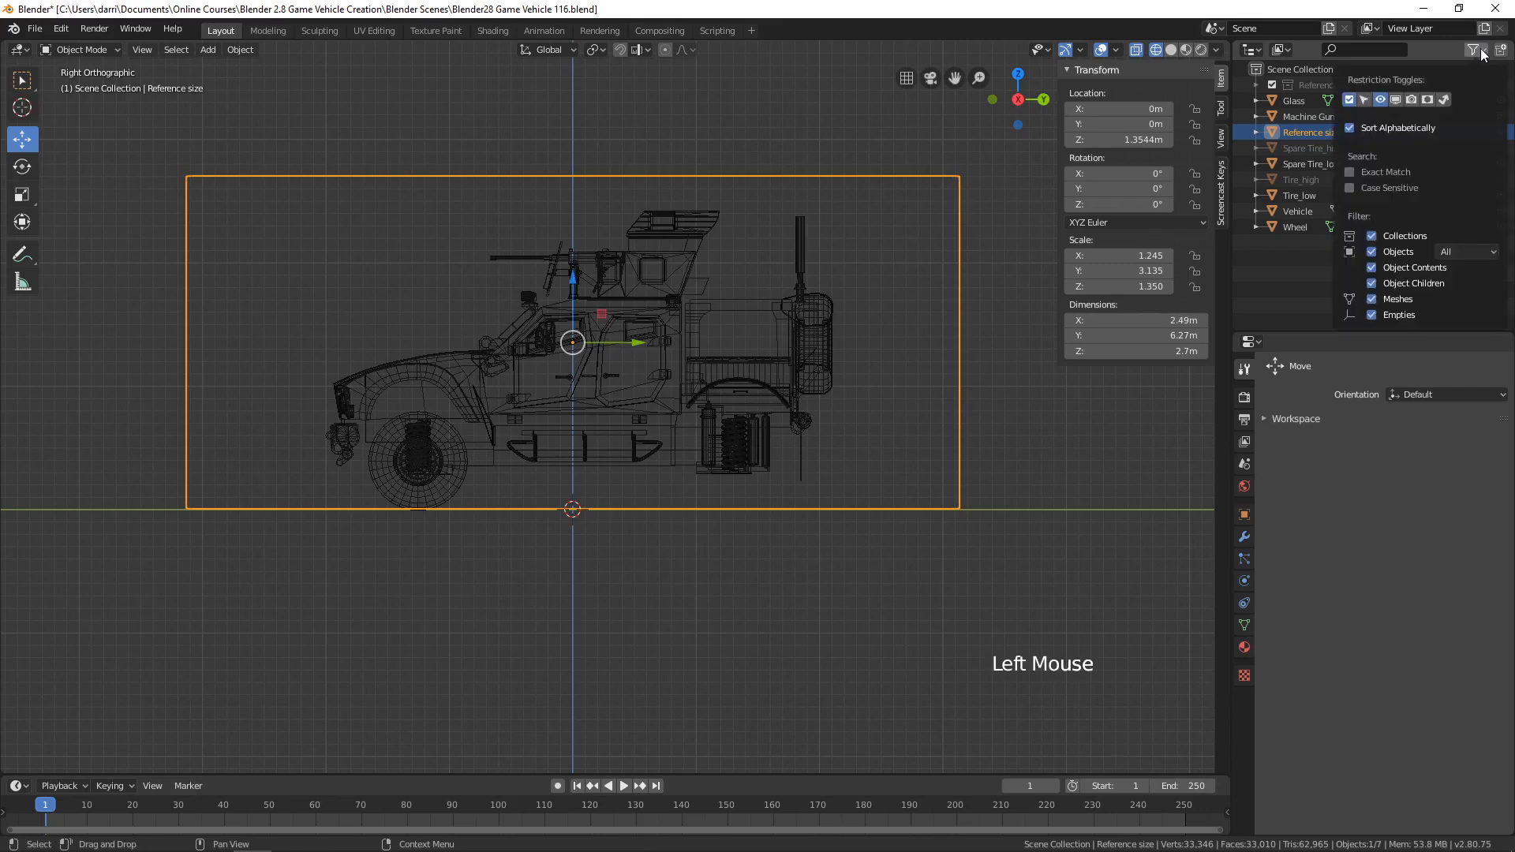
pyautogui.click(1364, 100)
pyautogui.click(1473, 49)
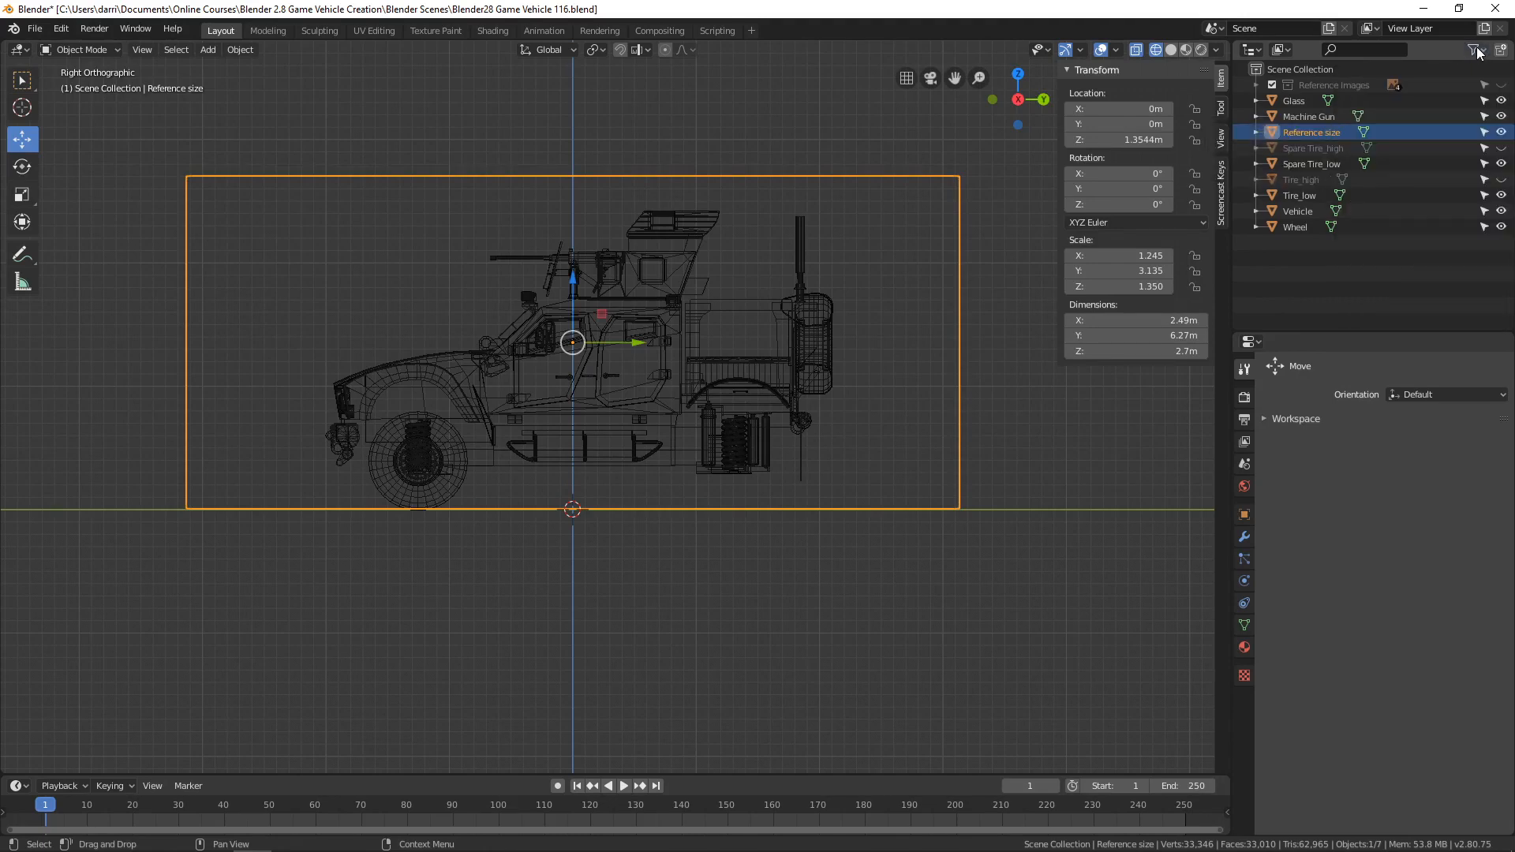
pyautogui.click(1485, 132)
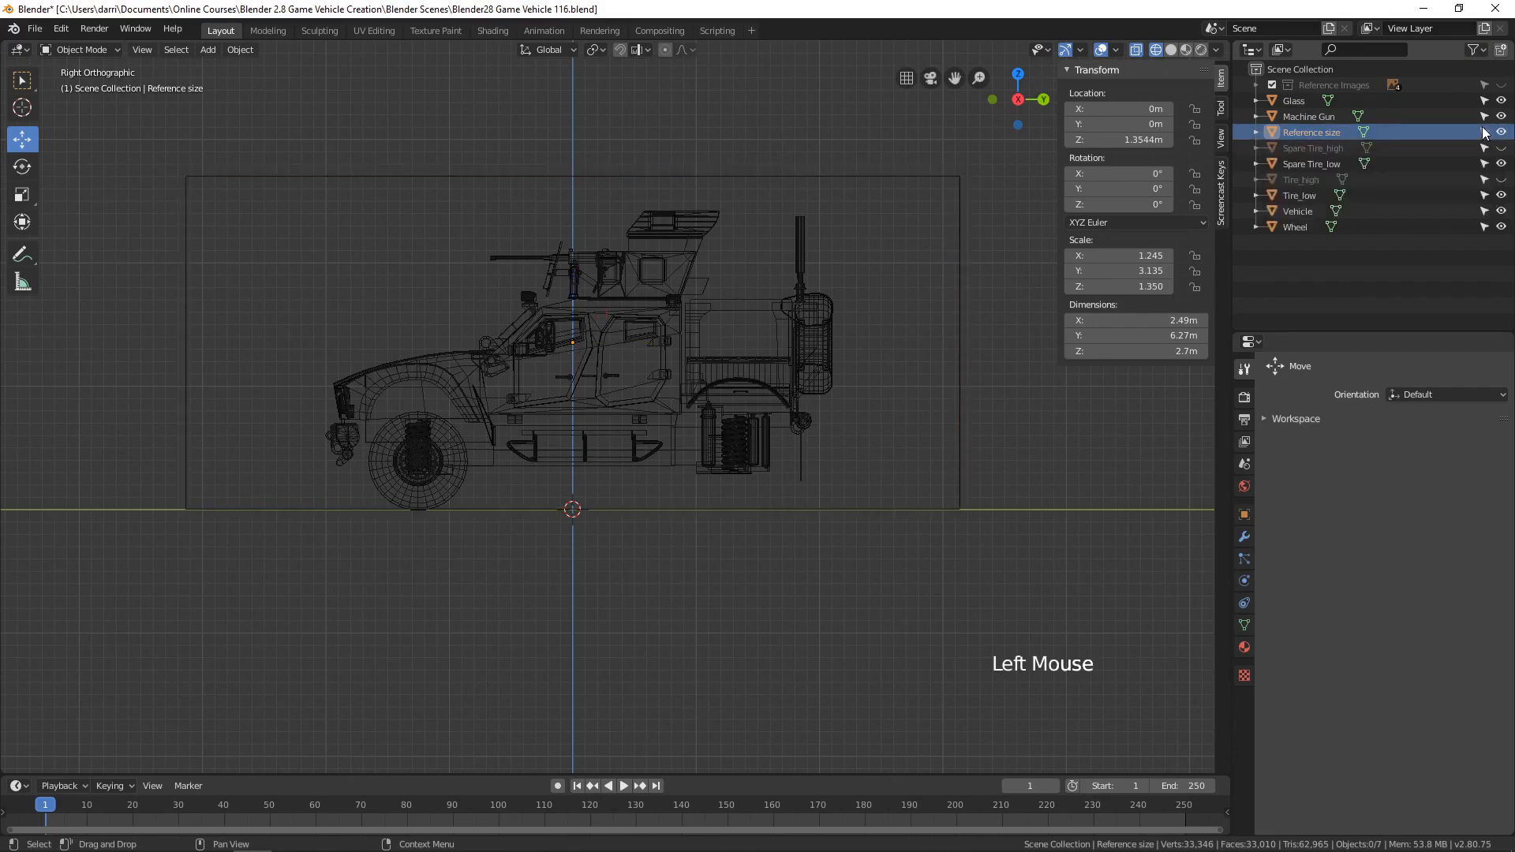
pyautogui.click(959, 313)
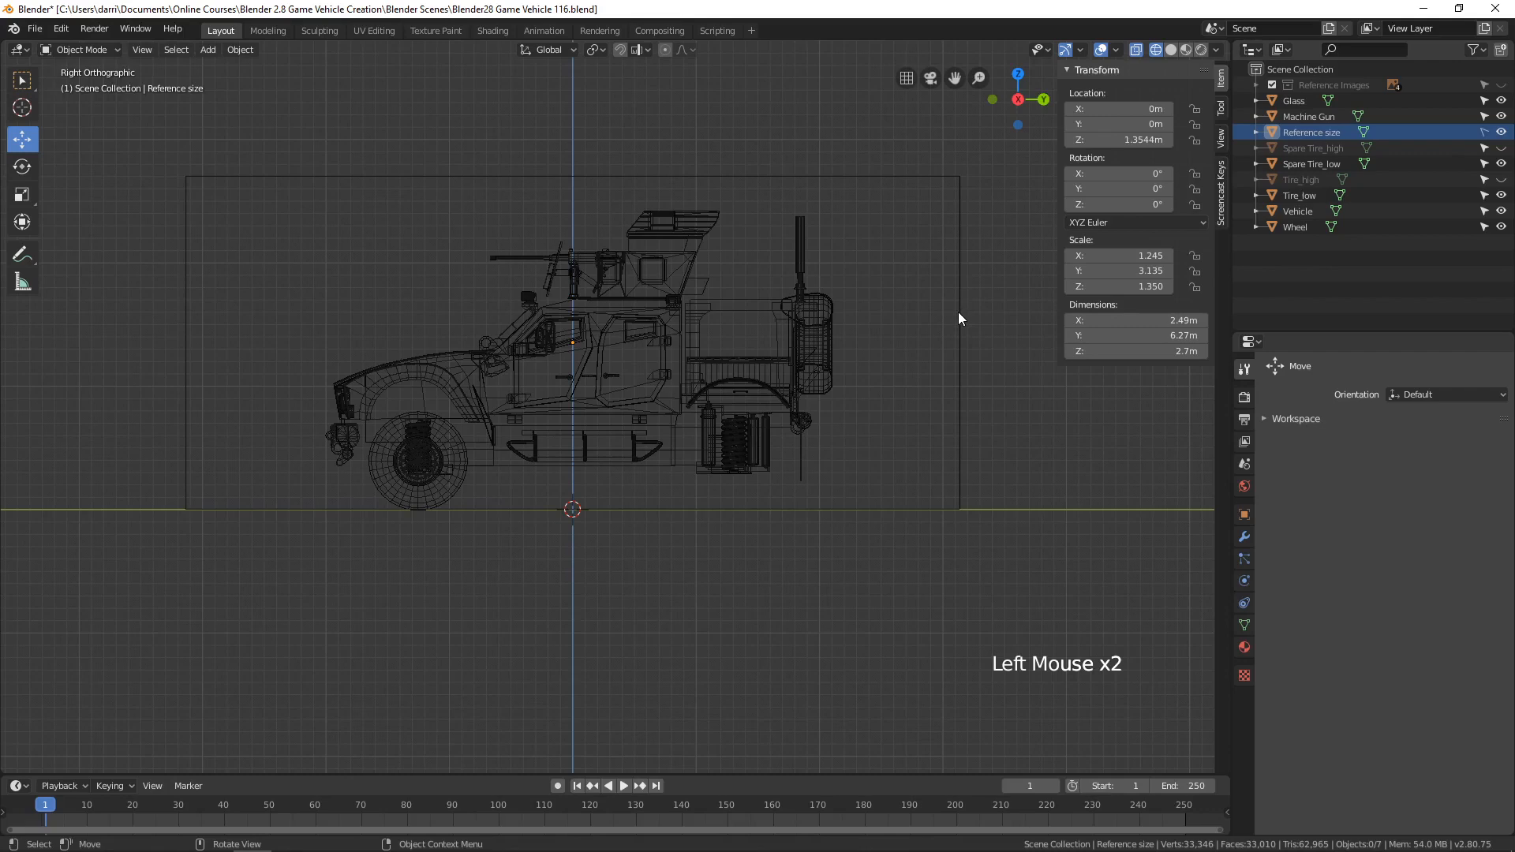
pyautogui.click(915, 184)
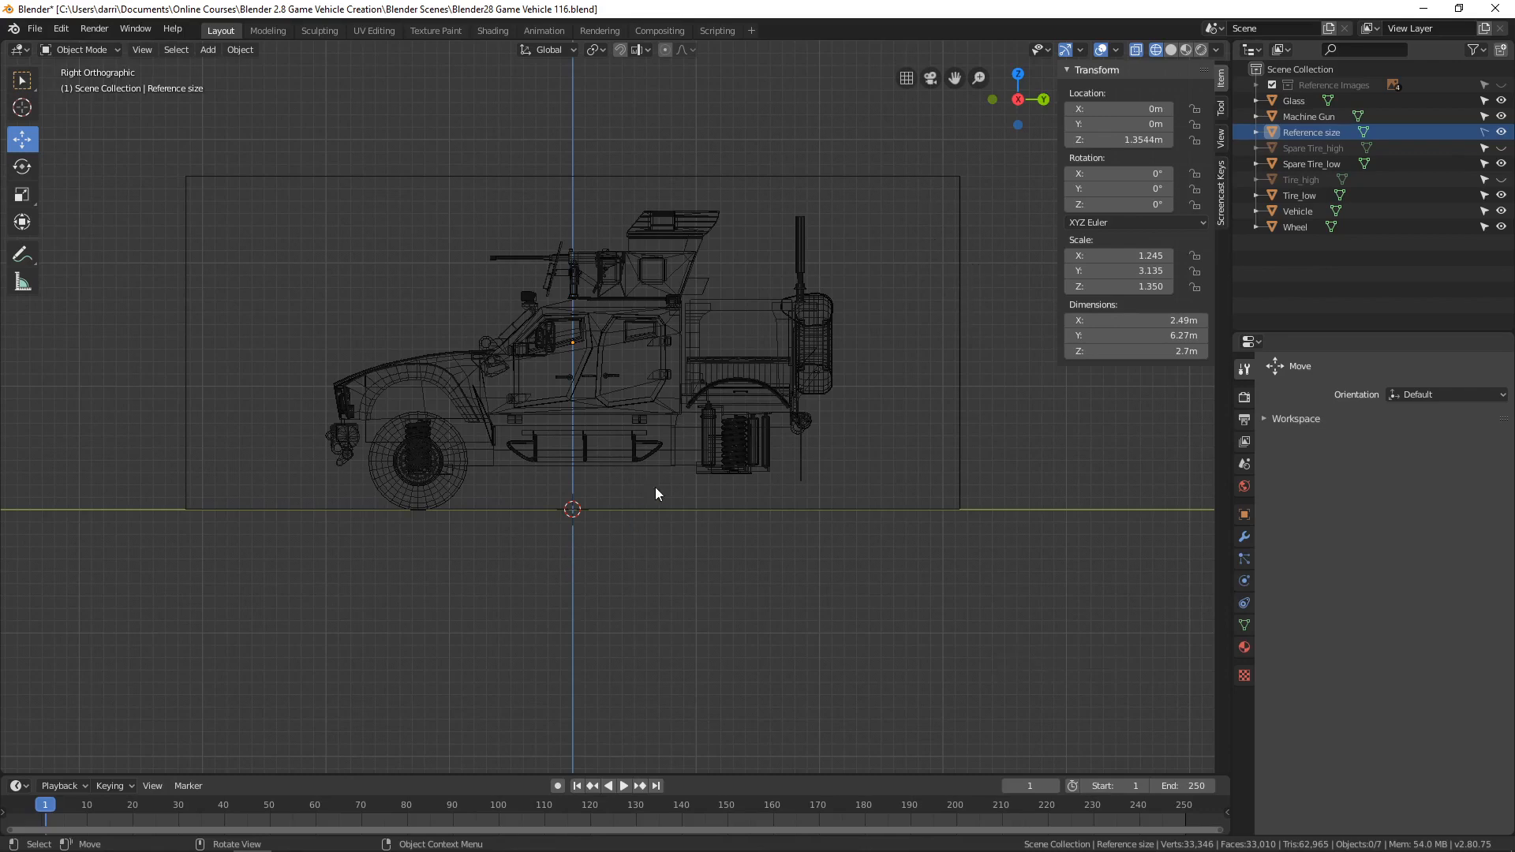
# Step: Select all the visible vehicle parts and set their origins to the 3D cursor
pyautogui.click(661, 394)
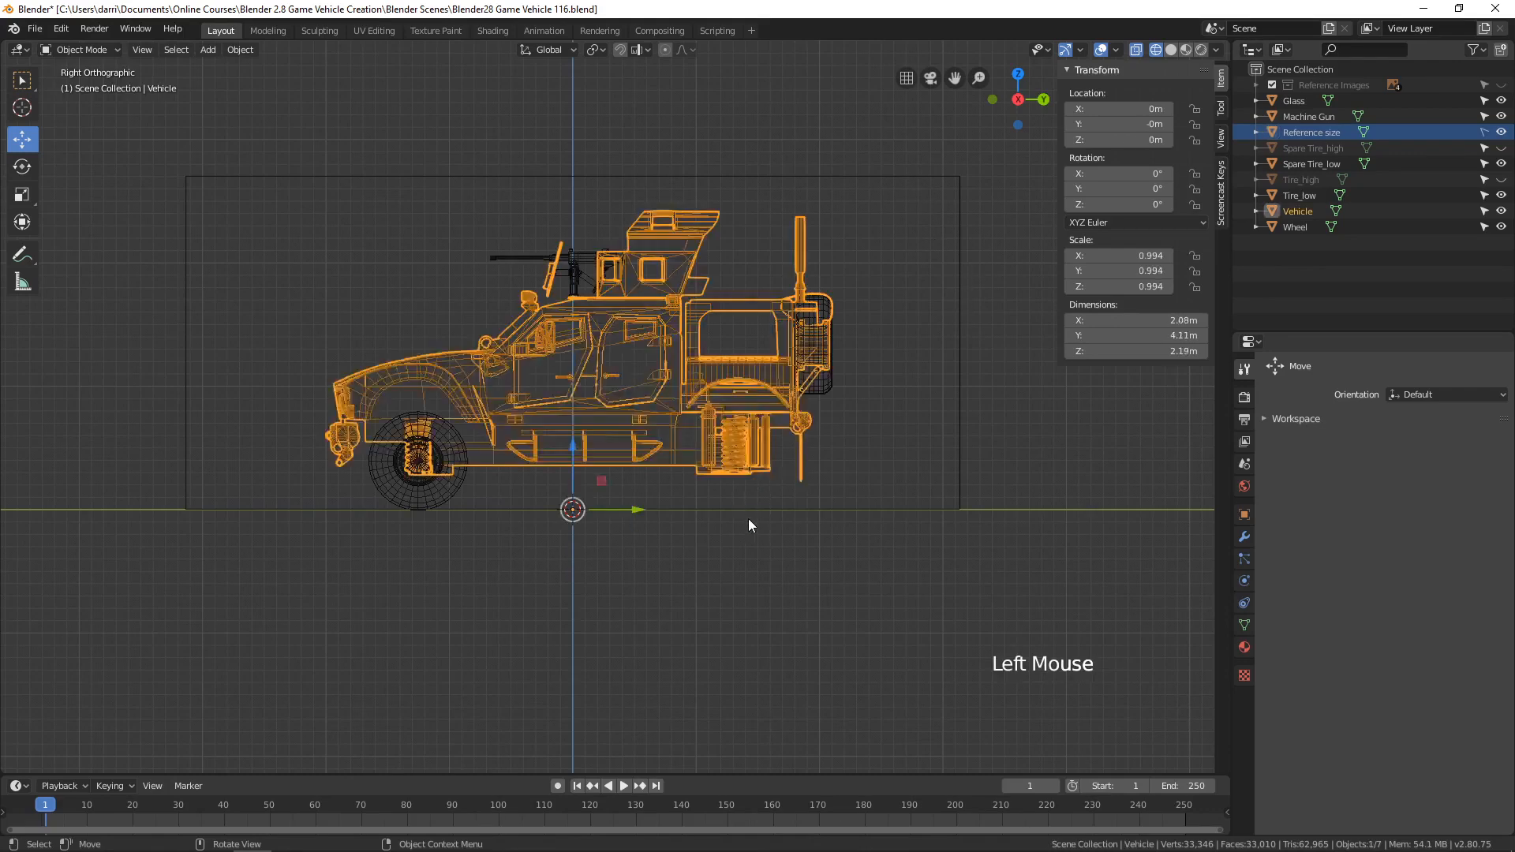
pyautogui.press('a')
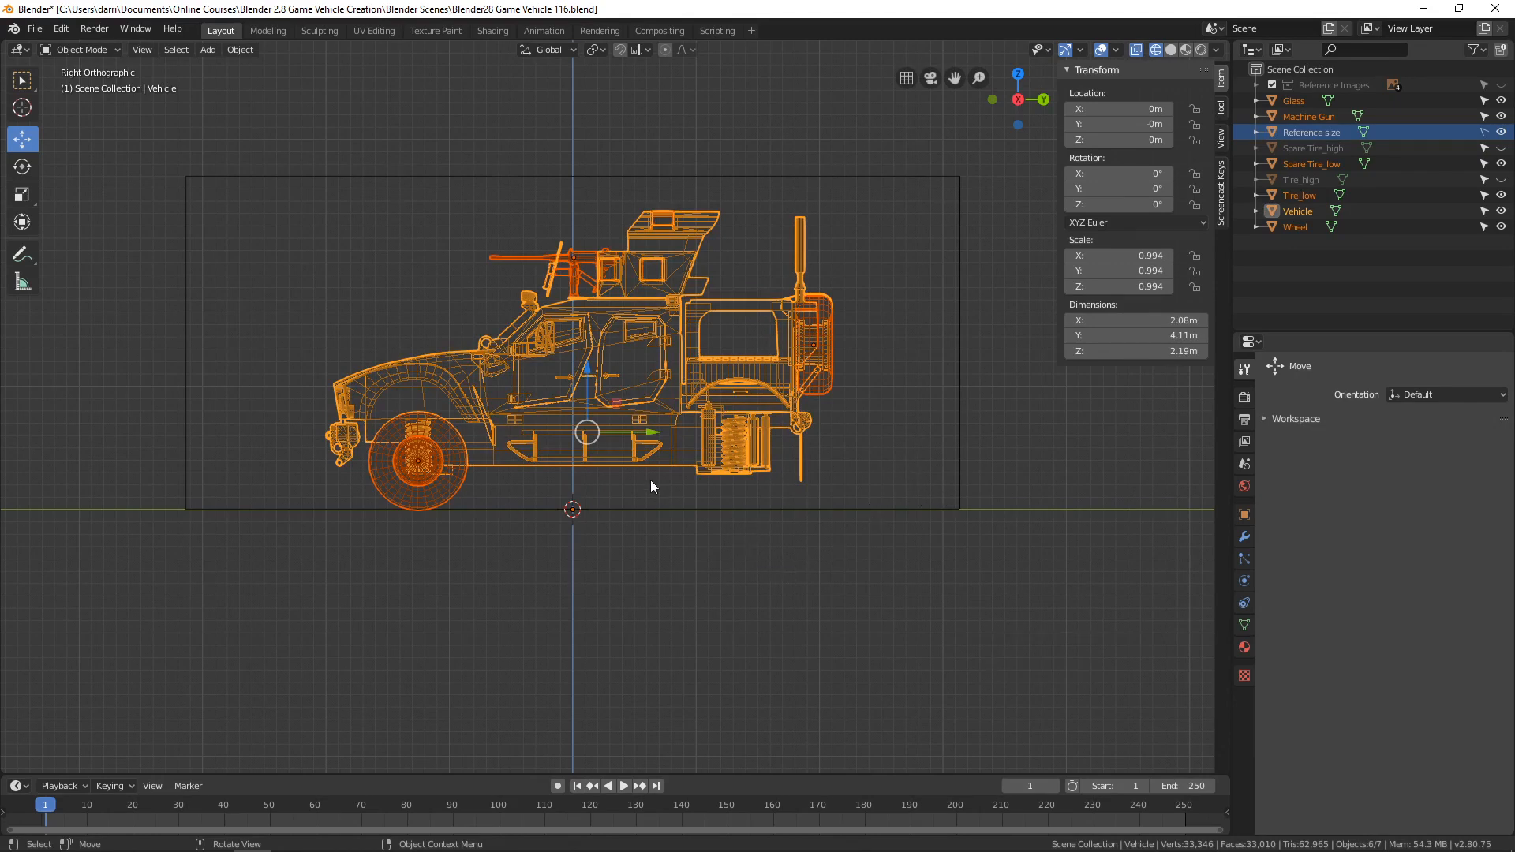
pyautogui.scroll(2, 655, 480)
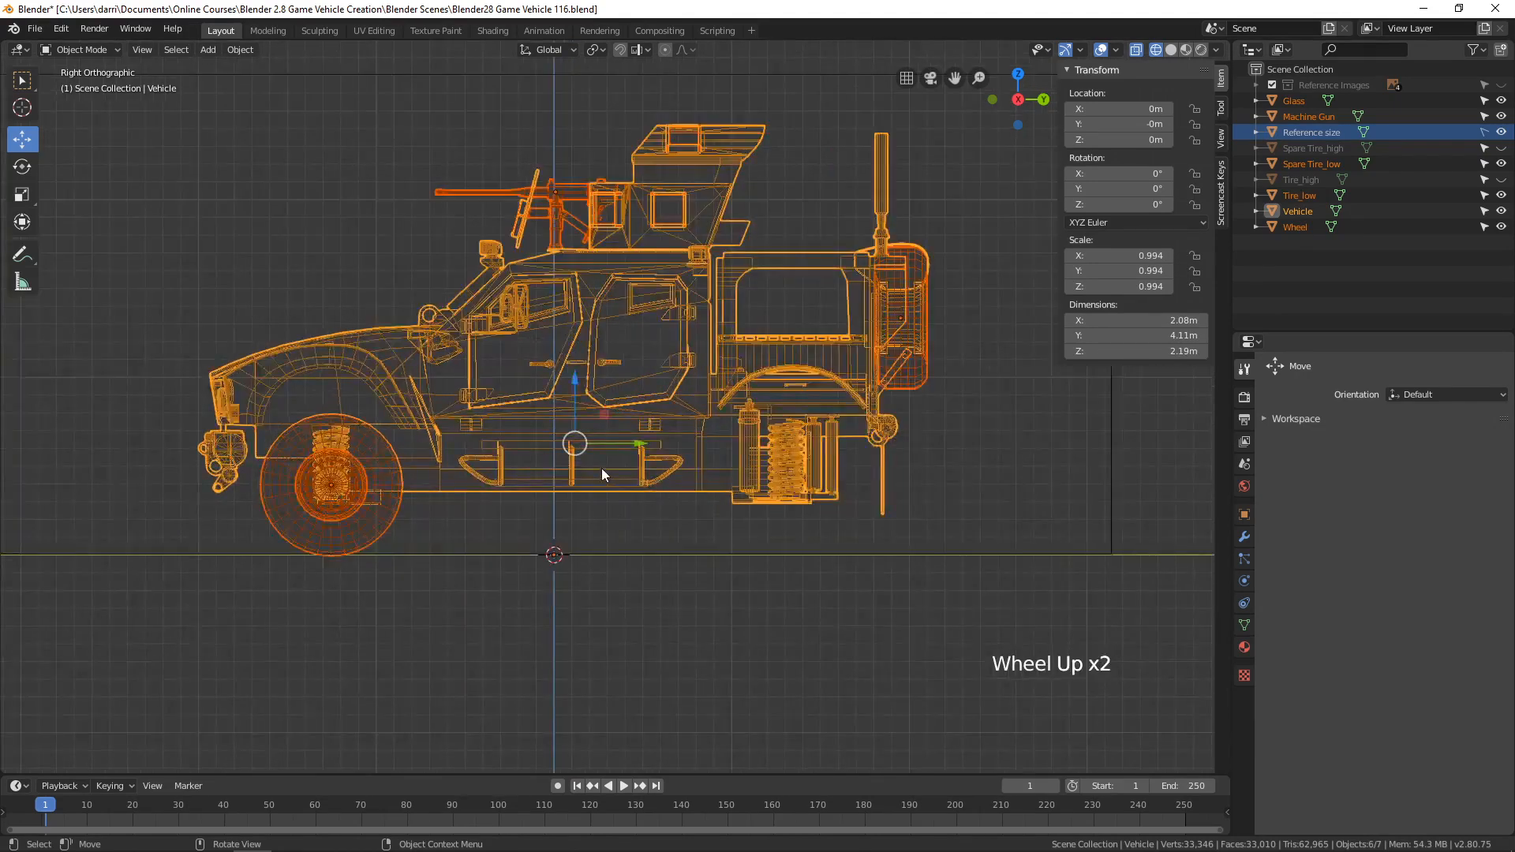
pyautogui.scroll(-1, 601, 467)
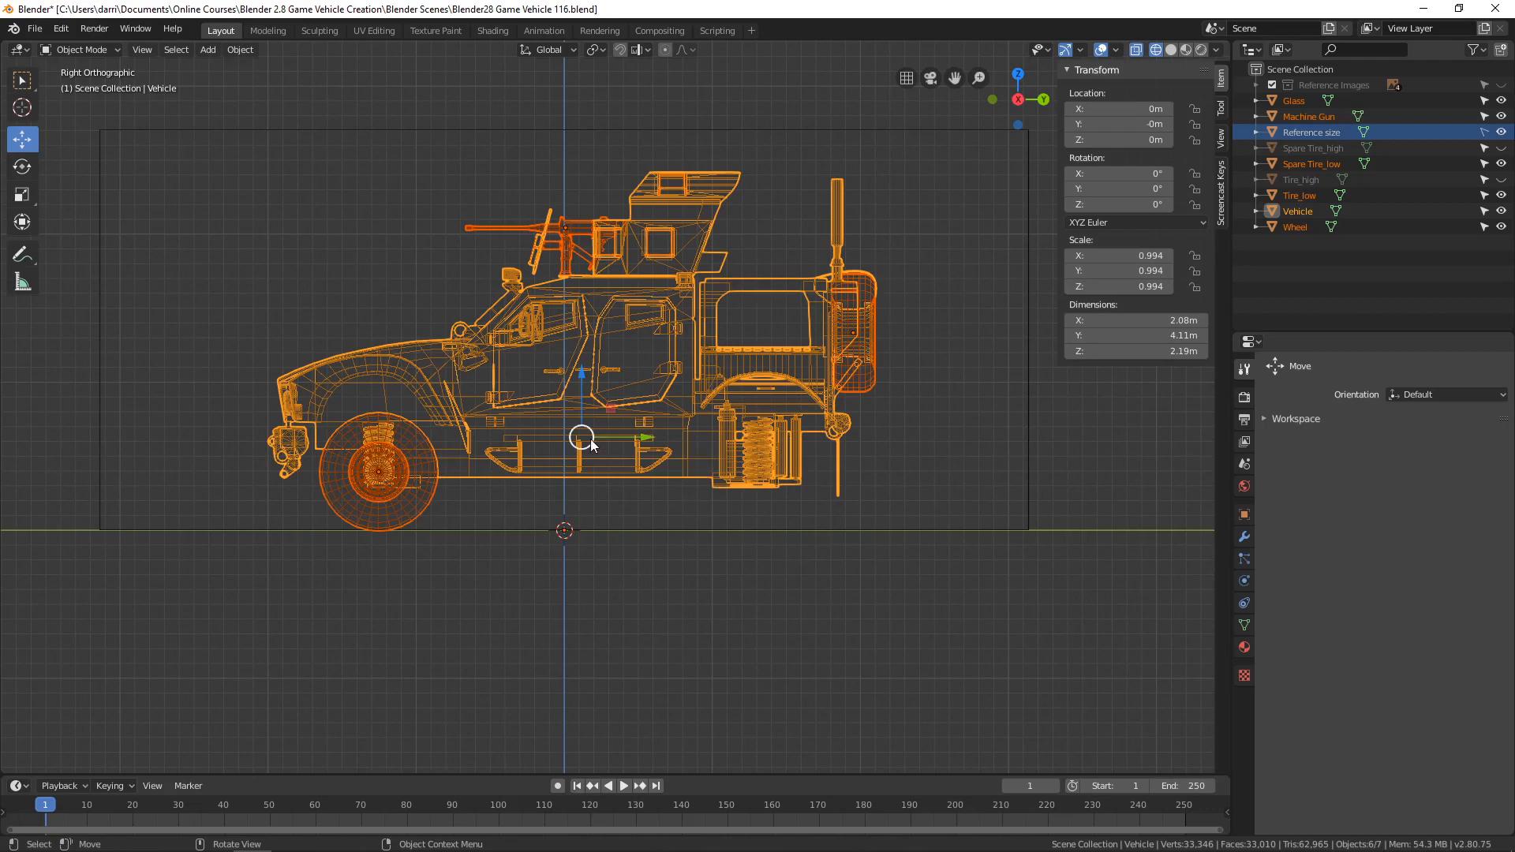
pyautogui.click(239, 50)
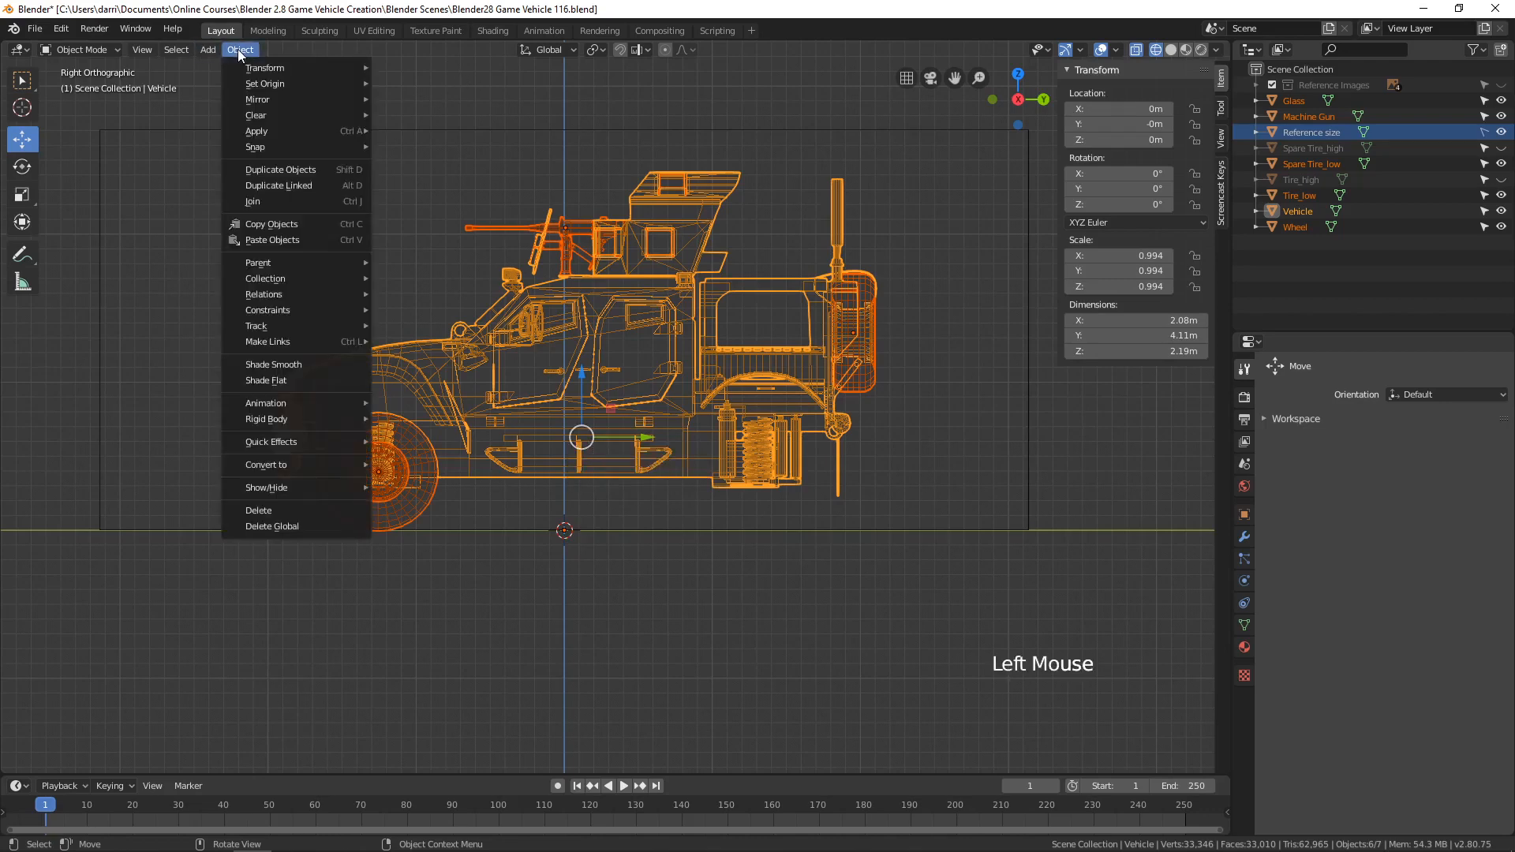
pyautogui.moveTo(245, 81)
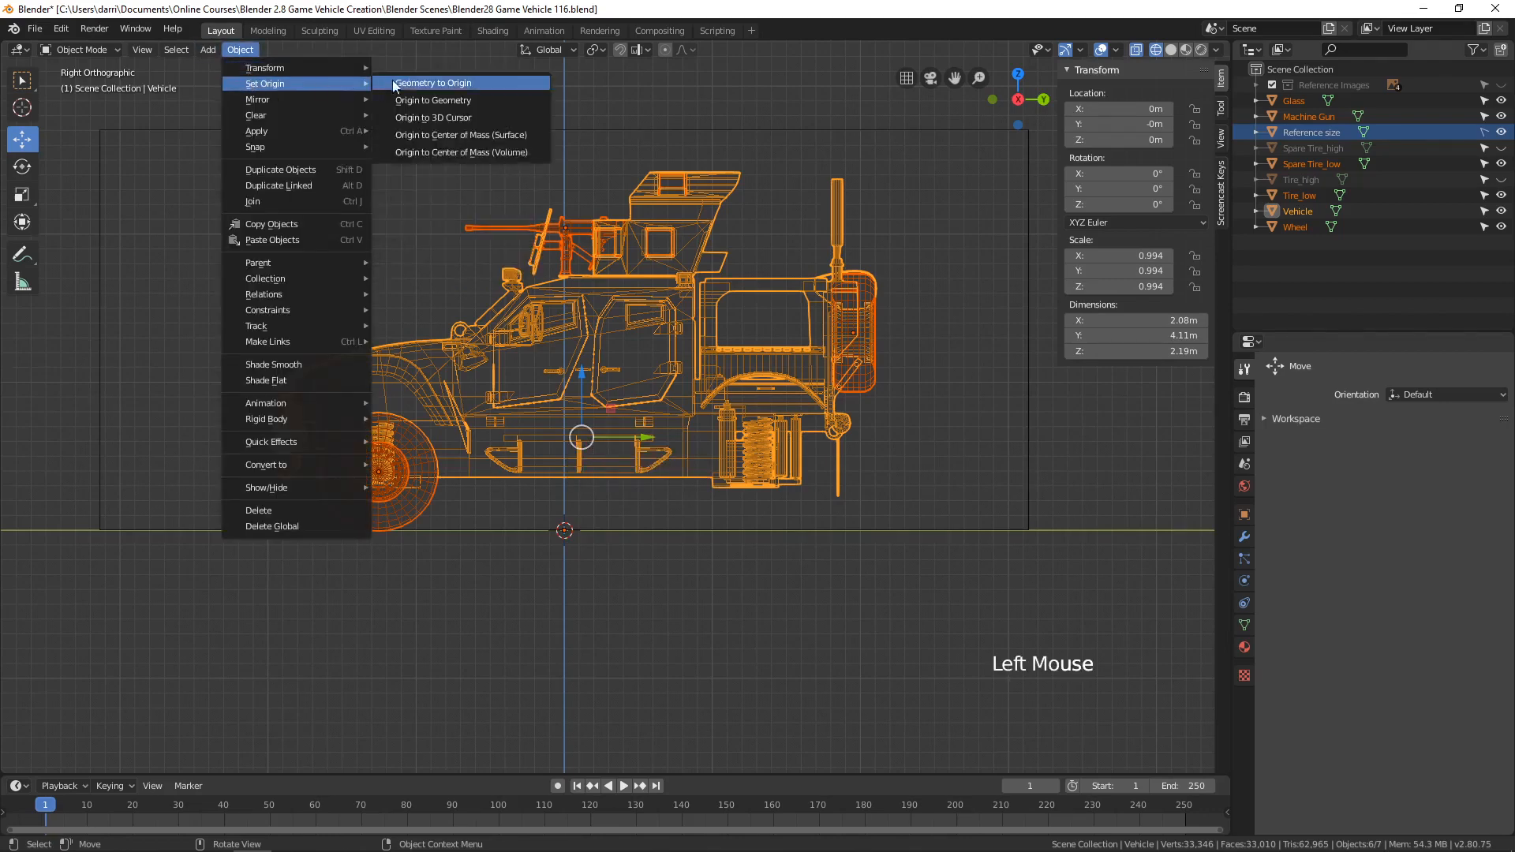
pyautogui.click(438, 117)
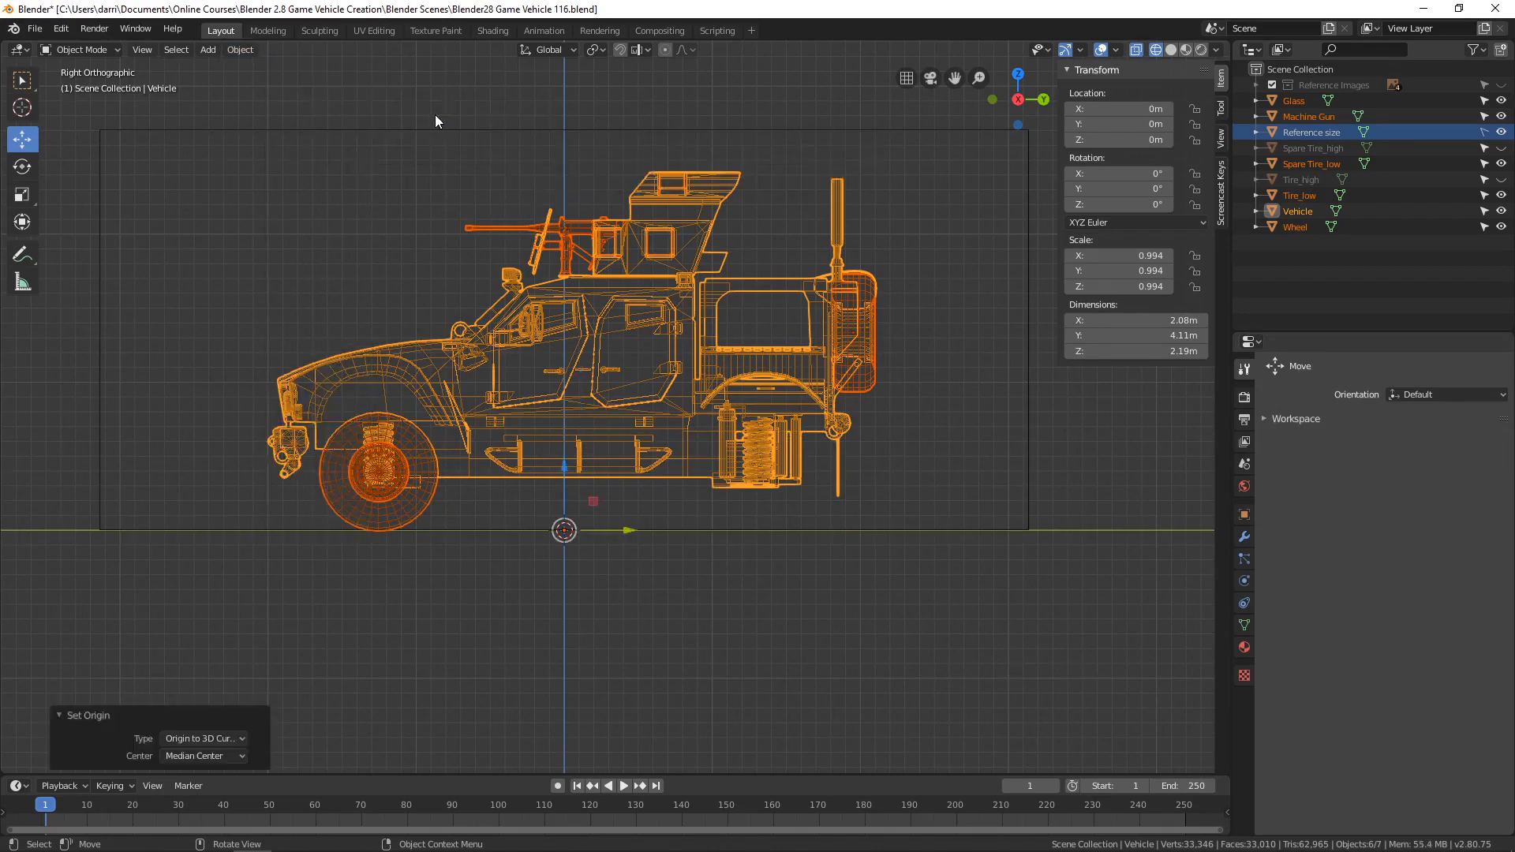
# Step: Scale the selected vehicle parts up uniformly by about 1.597 so the body roughly matches the reference box's length
pyautogui.scroll(-3, 671, 561)
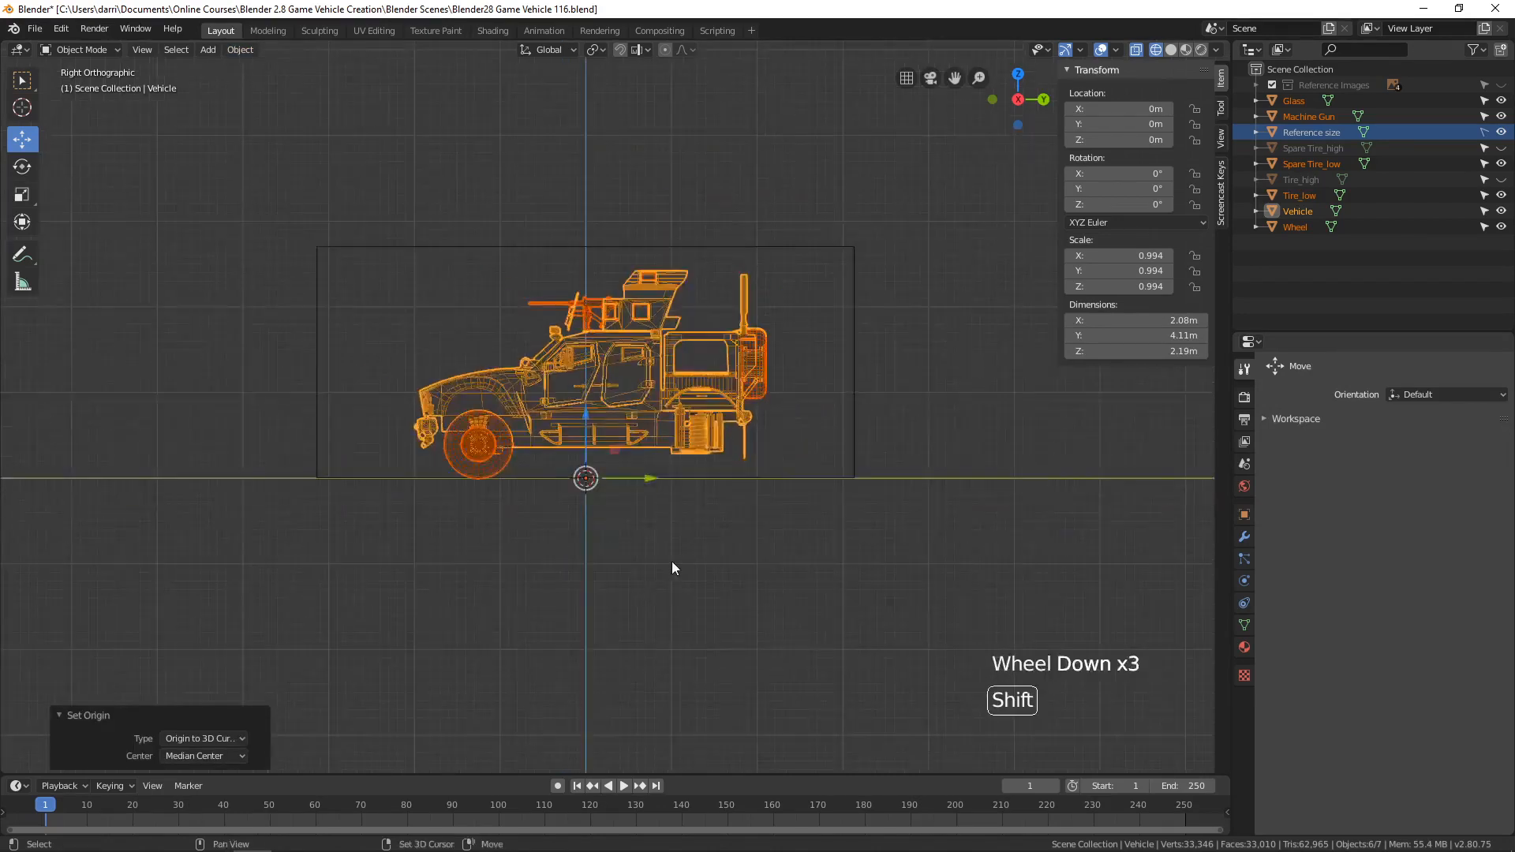
pyautogui.keyDown('shift'); pyautogui.moveTo(672, 563); pyautogui.dragTo(671, 552, button='middle'); pyautogui.keyUp('shift')
pyautogui.scroll(1, 679, 543)
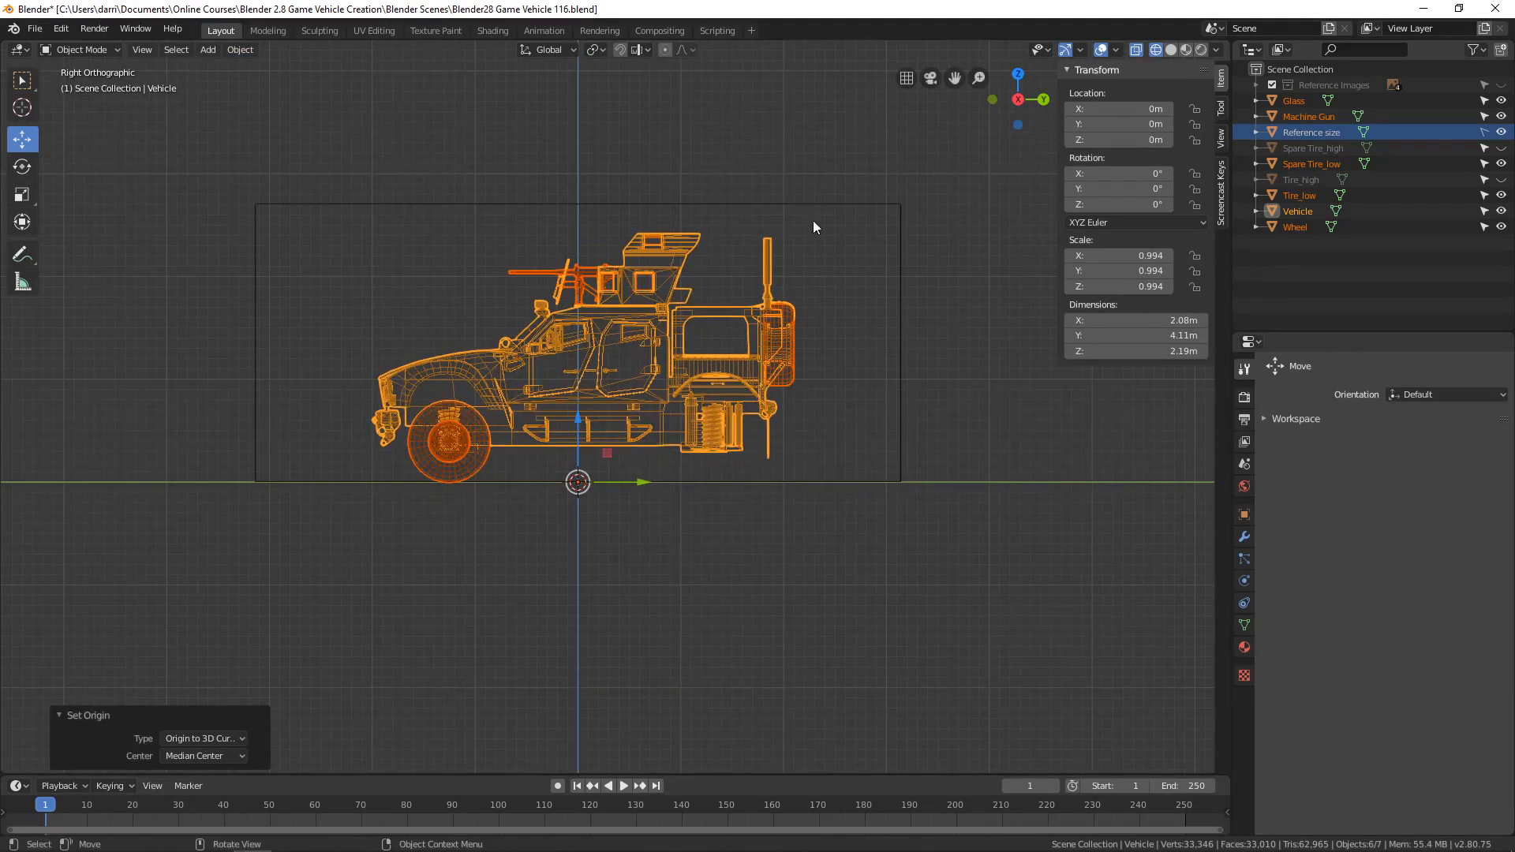
pyautogui.press('s')
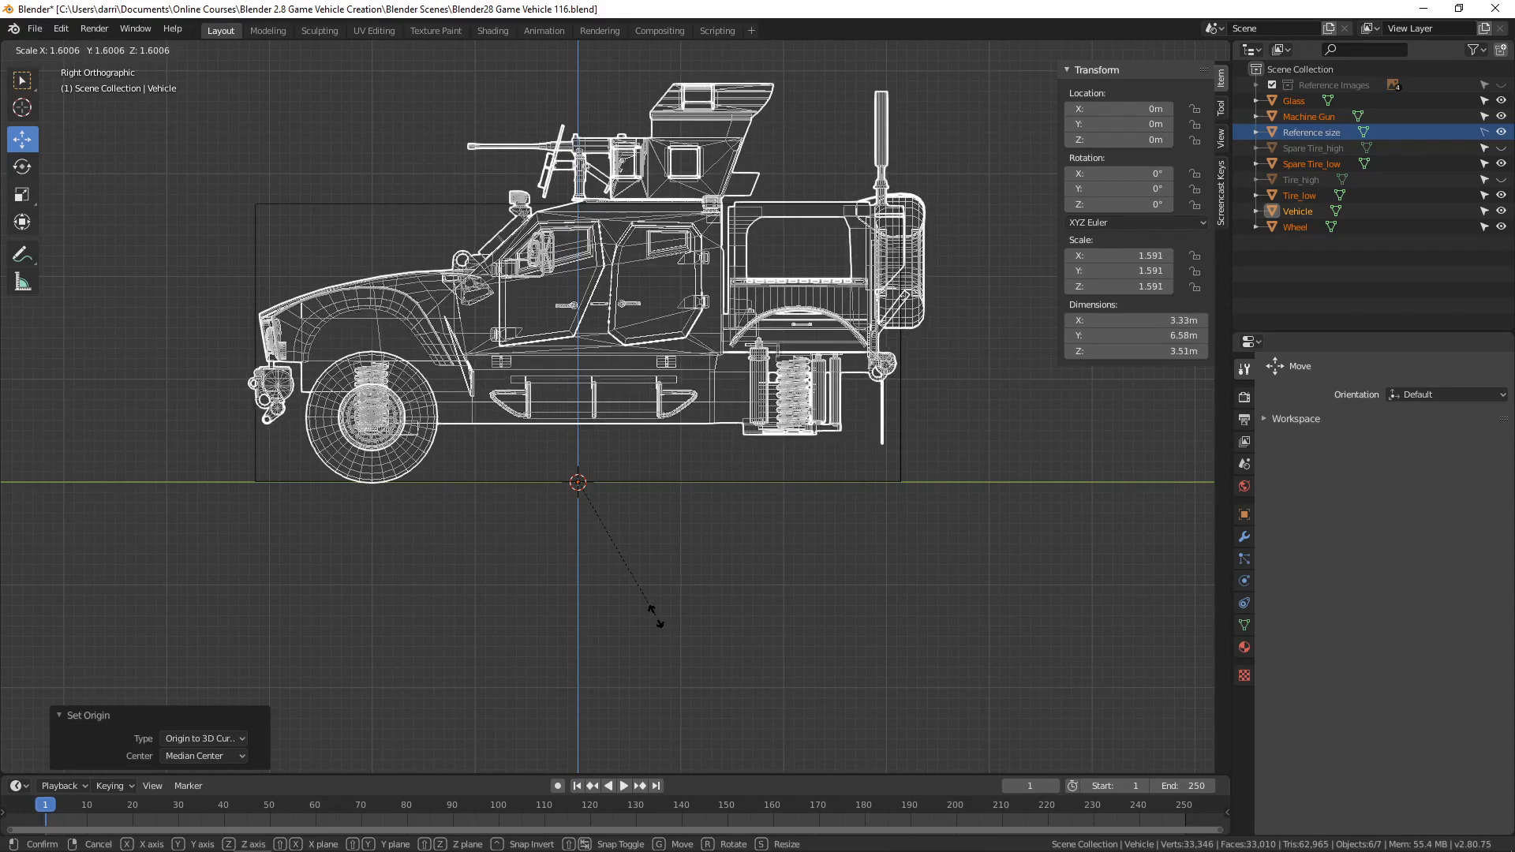
pyautogui.click(655, 617)
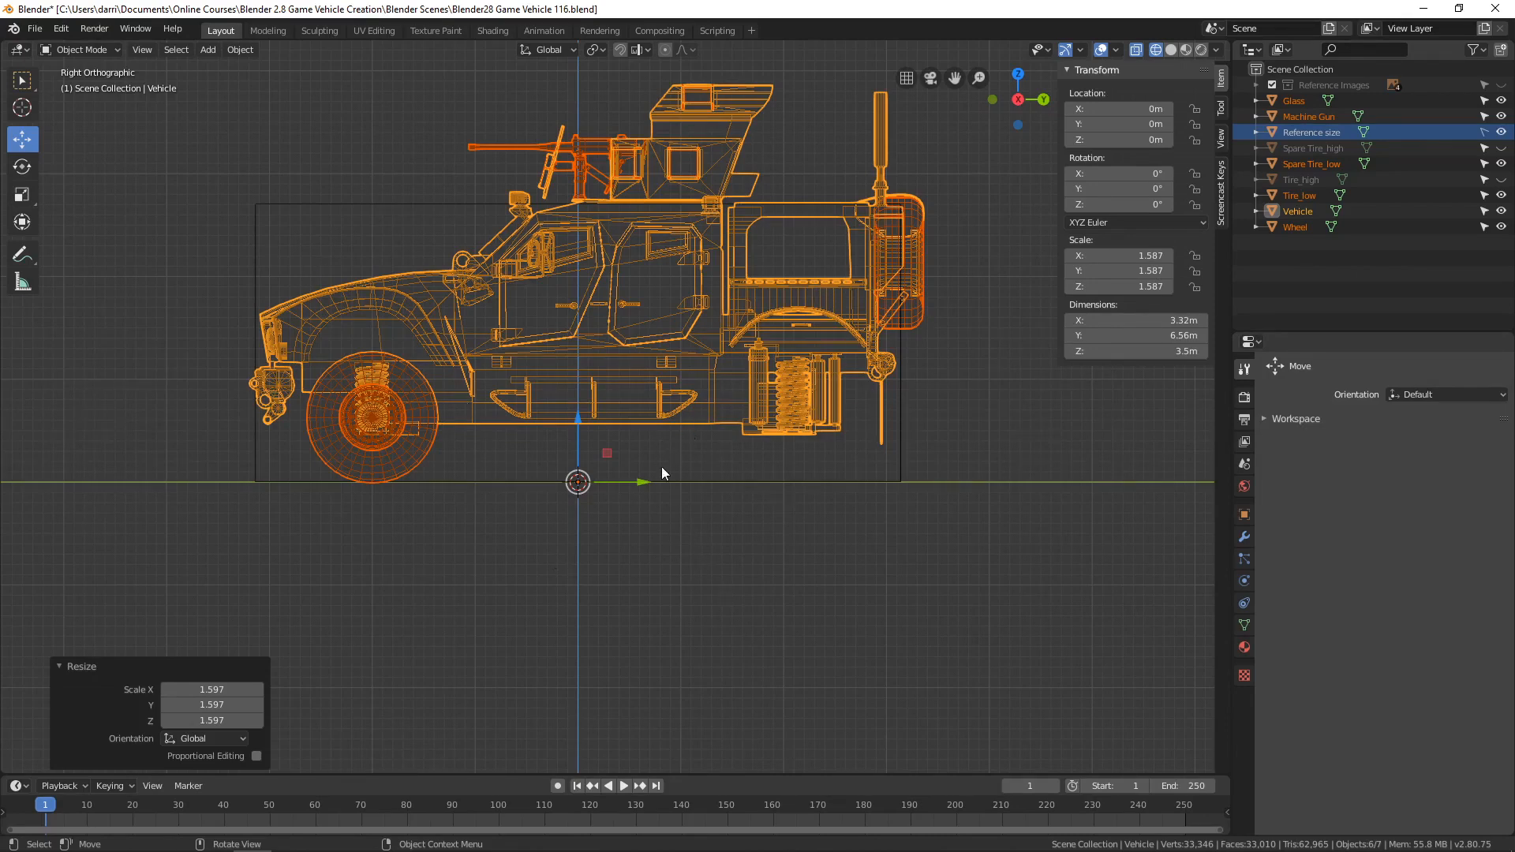
# Step: Hide the Reference size box and display the enlarged vehicle in solid shading from a perspective angle
pyautogui.moveTo(631, 478); pyautogui.dragTo(694, 505, button='middle')
pyautogui.scroll(-3, 622, 511)
pyautogui.moveTo(694, 505); pyautogui.dragTo(742, 489, button='middle')
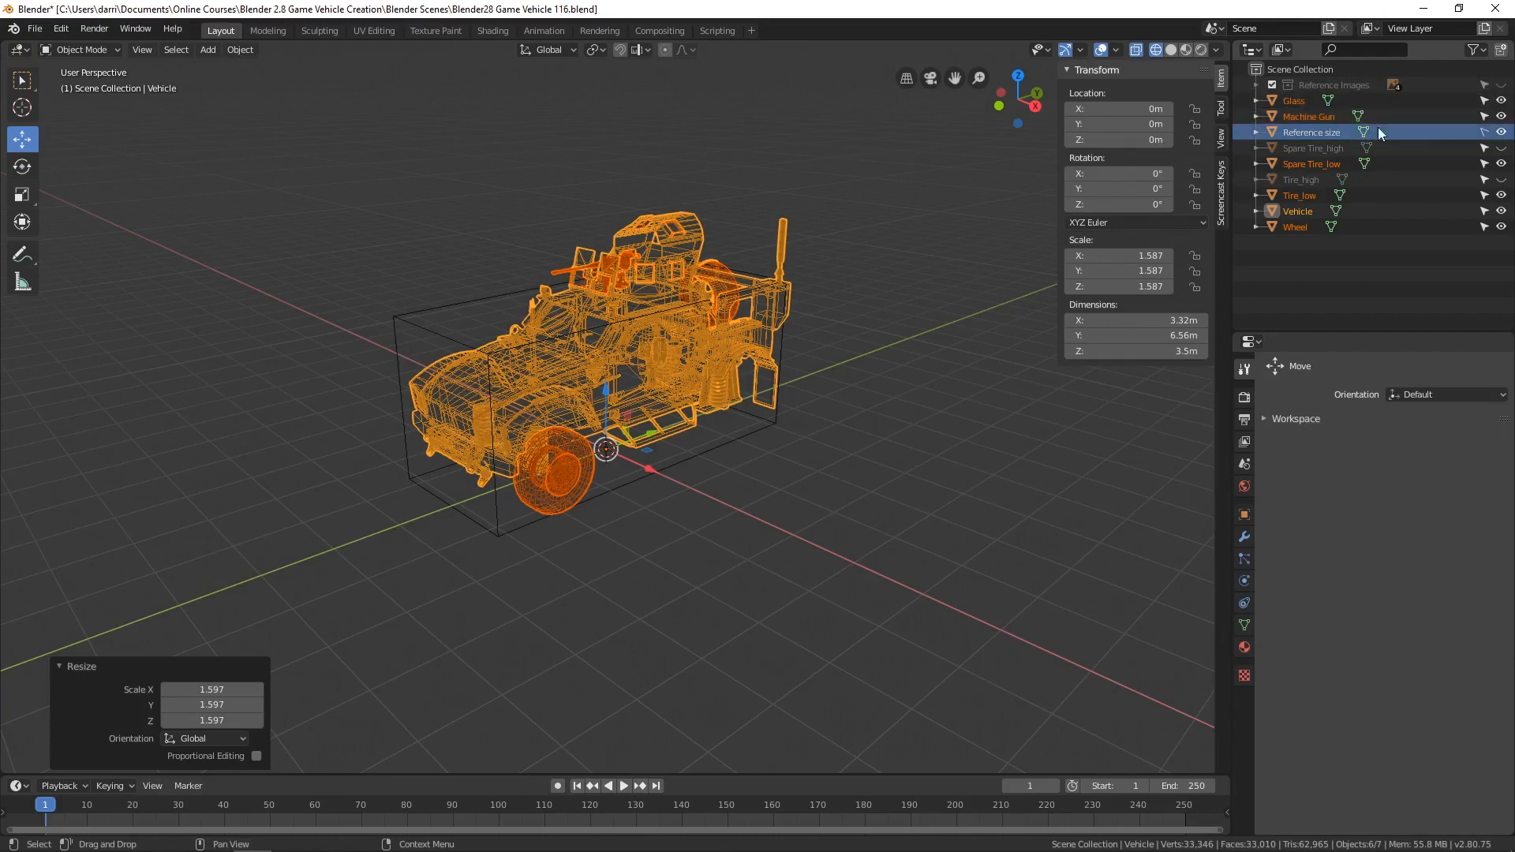
pyautogui.click(1501, 132)
pyautogui.scroll(2, 775, 481)
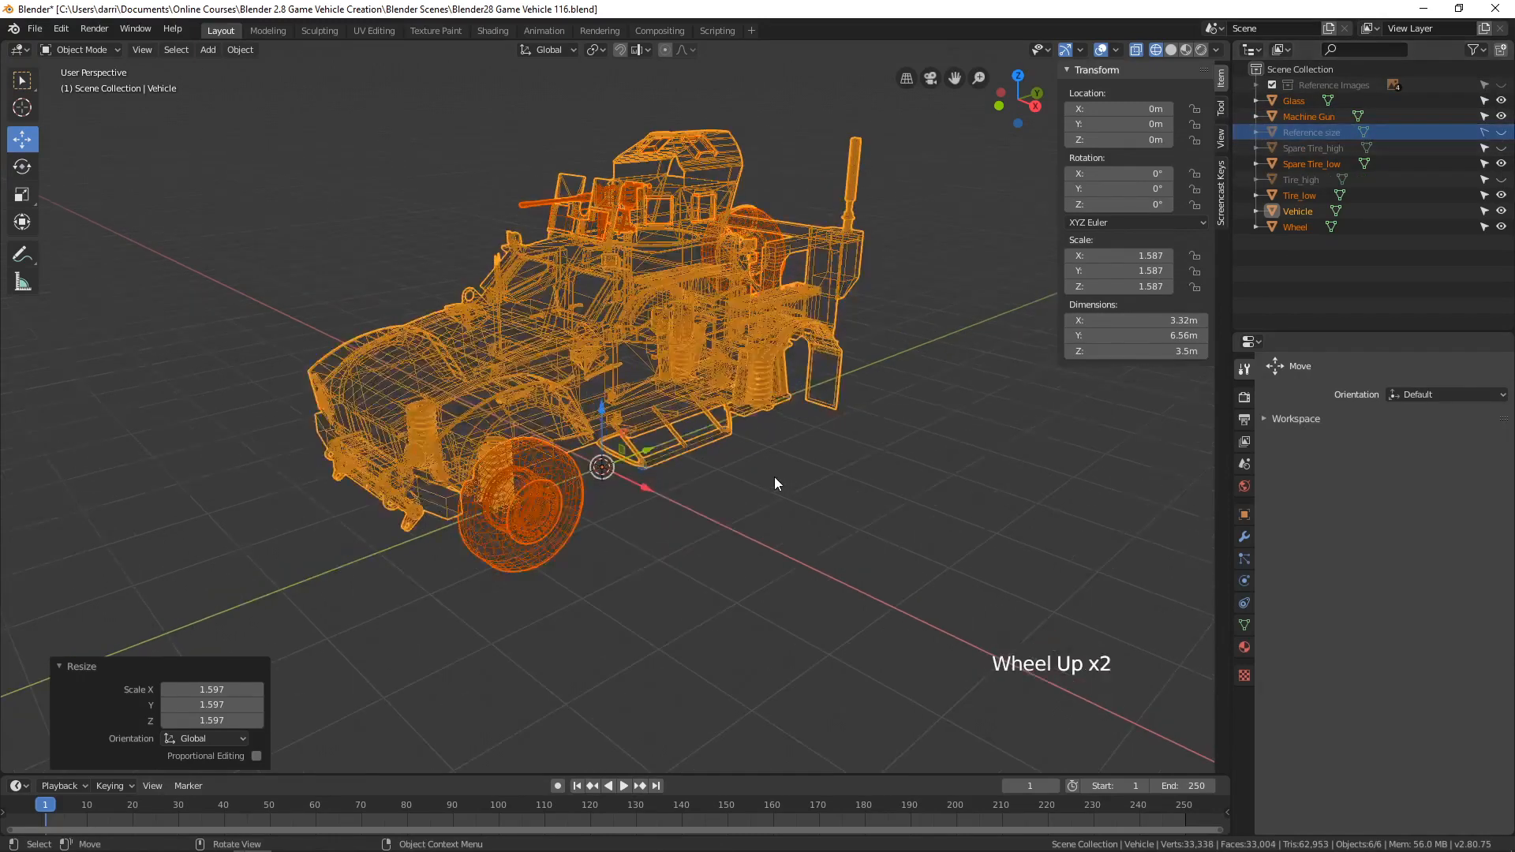
pyautogui.press('z')
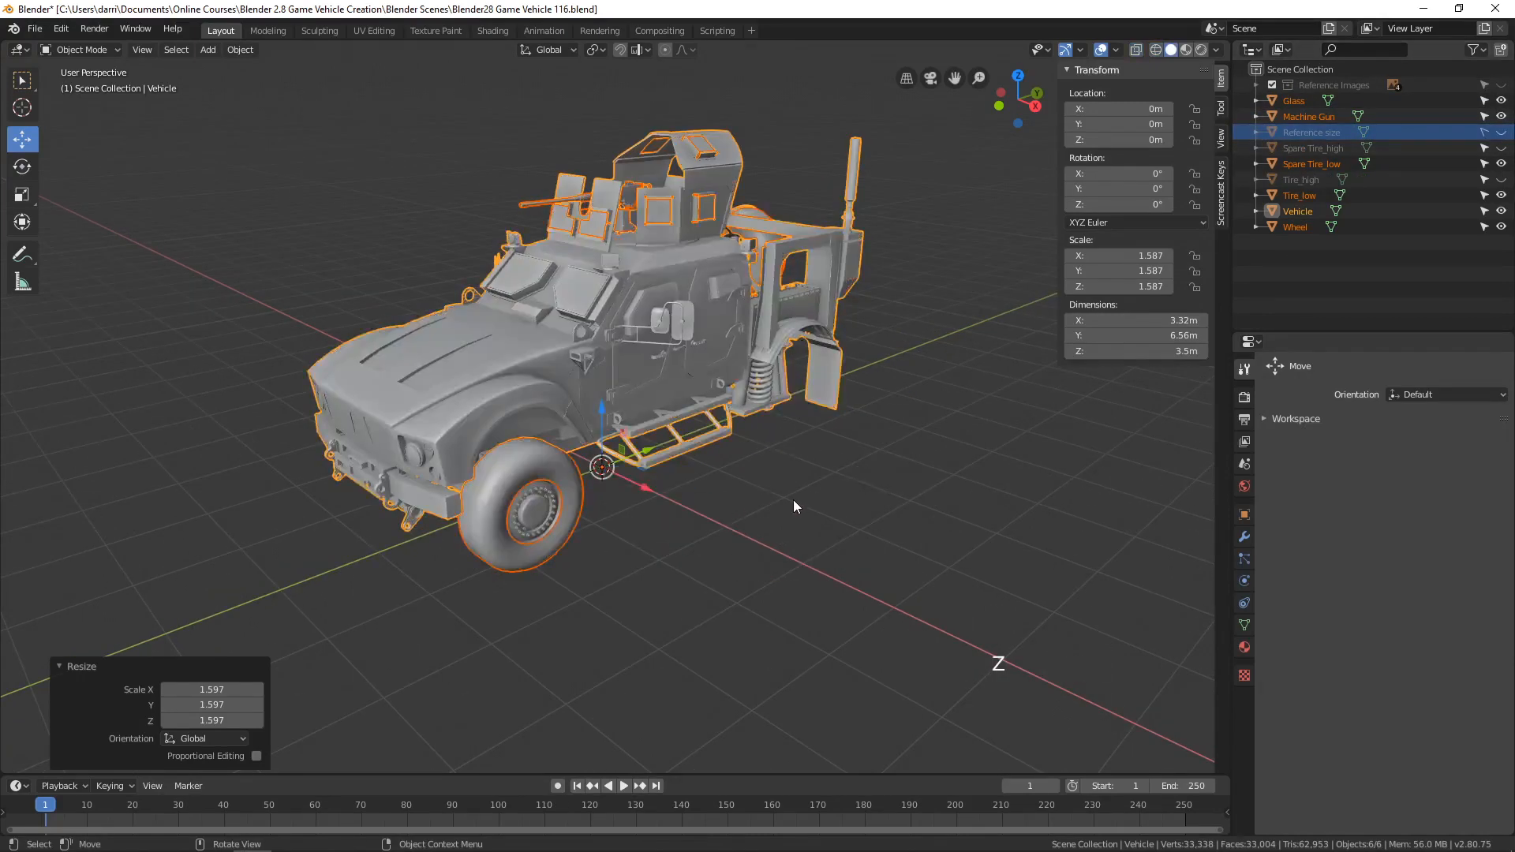
# Step: Apply the scale to all the selected vehicle parts
pyautogui.moveTo(799, 506); pyautogui.dragTo(657, 379, button='middle')
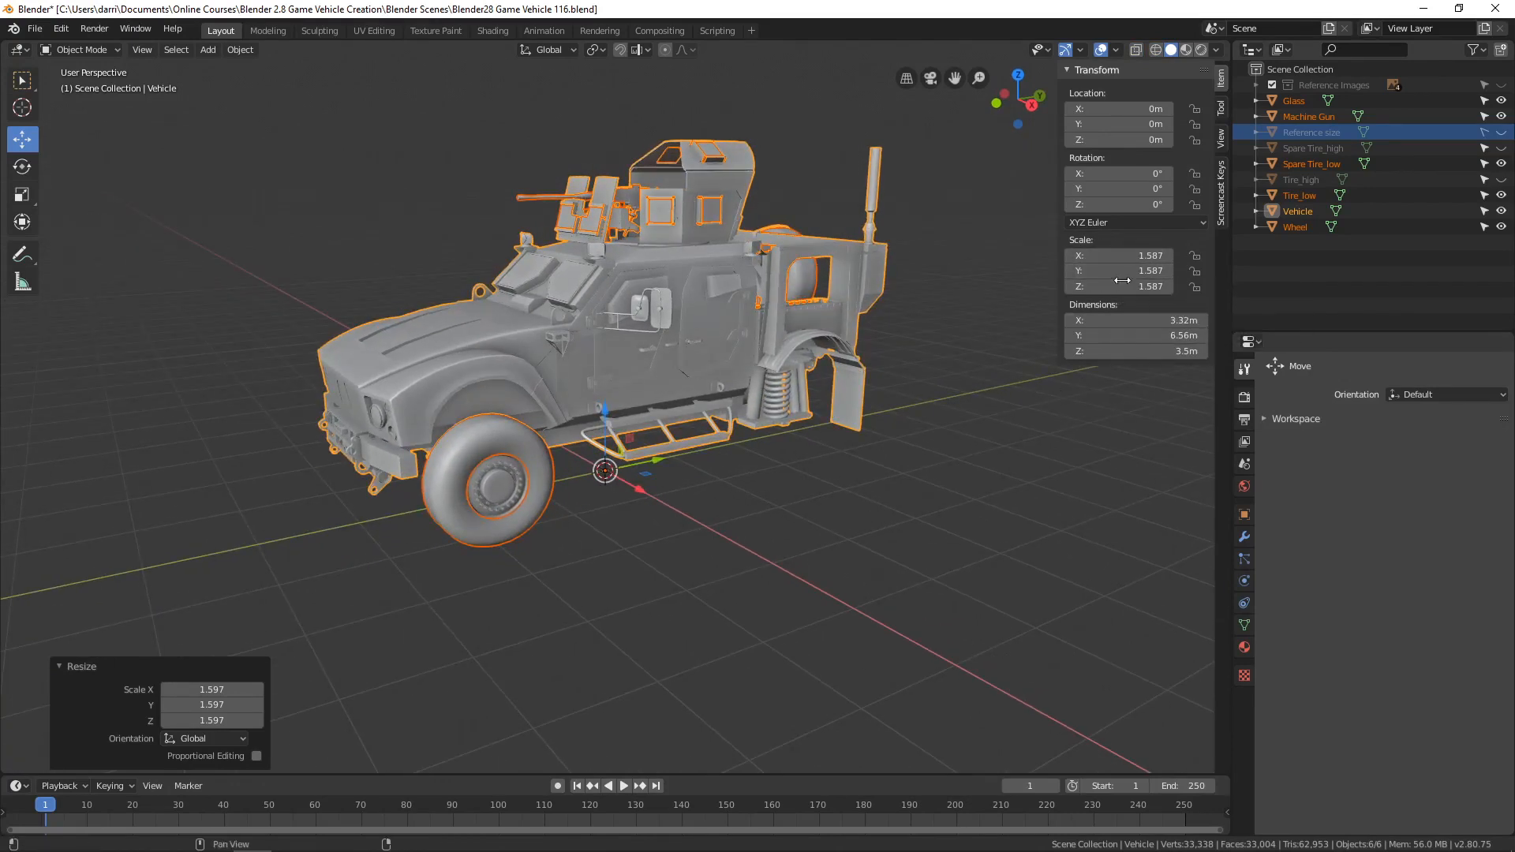
pyautogui.moveTo(863, 430); pyautogui.dragTo(873, 444, button='middle')
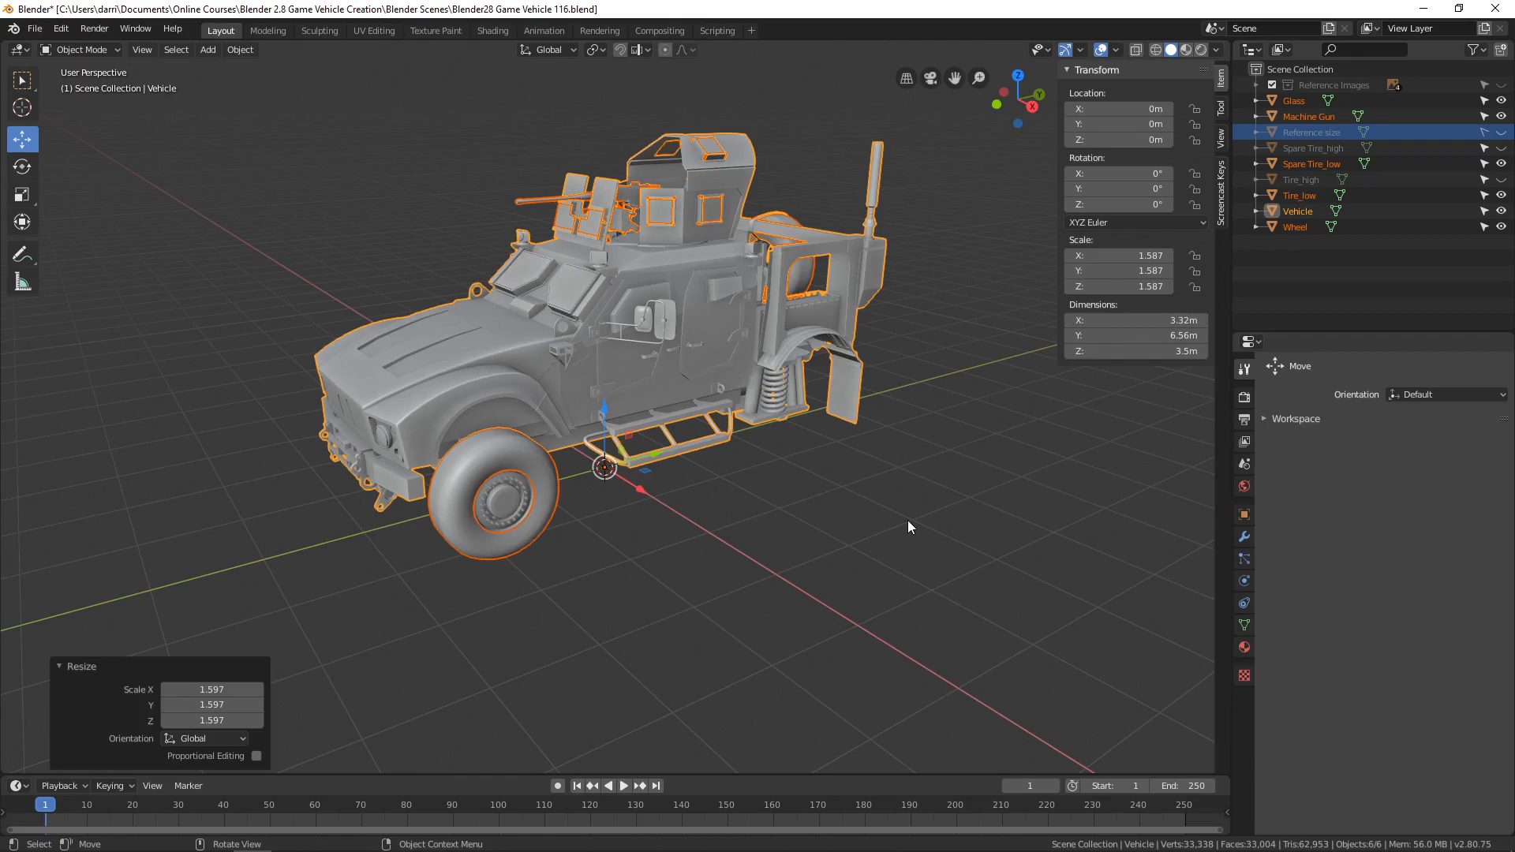
pyautogui.hotkey('ctrl', 'a')
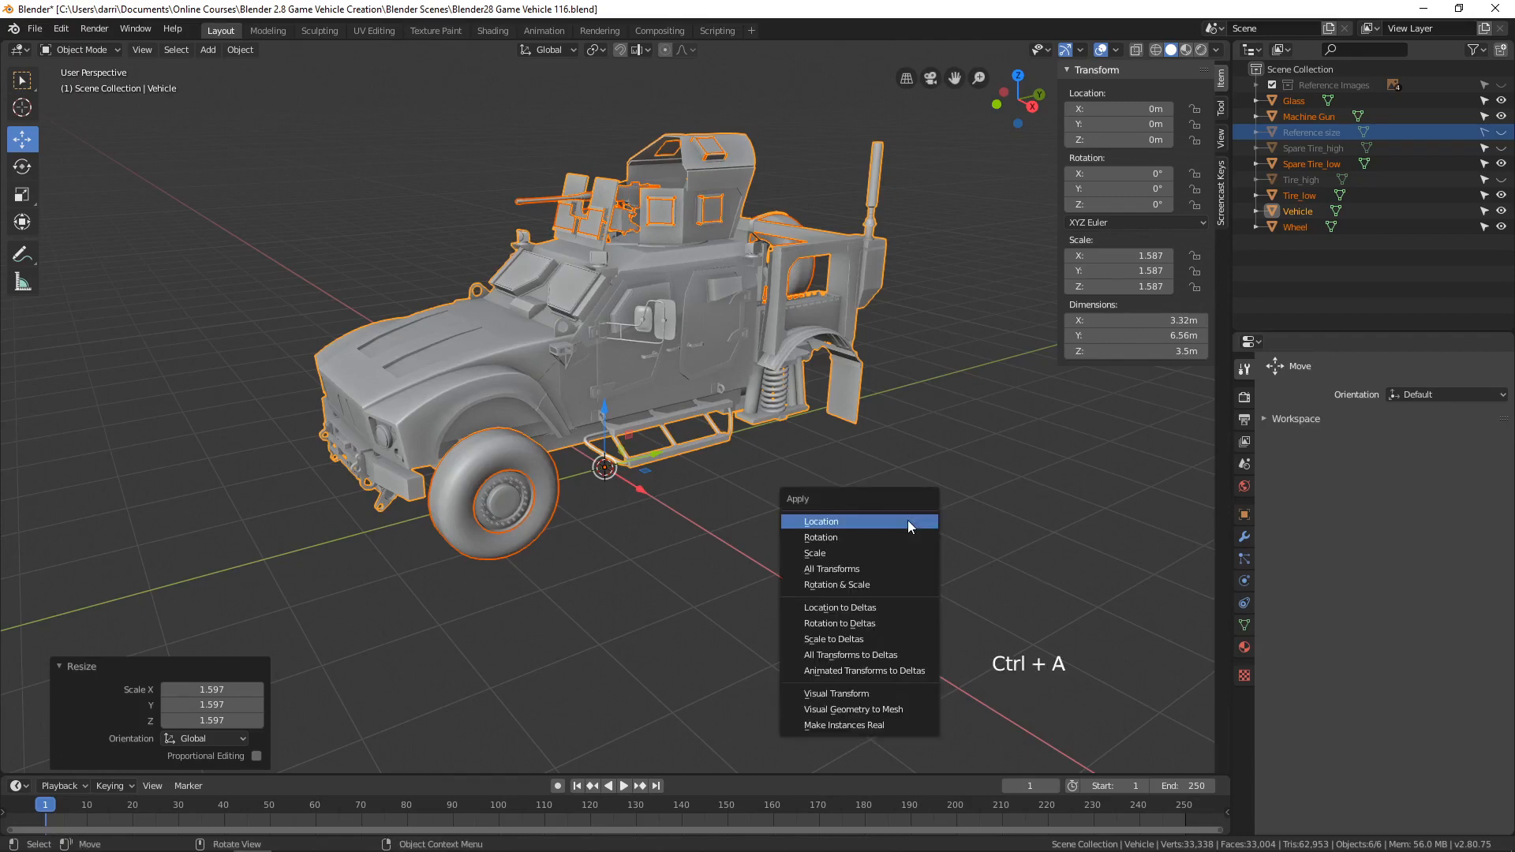
pyautogui.click(827, 556)
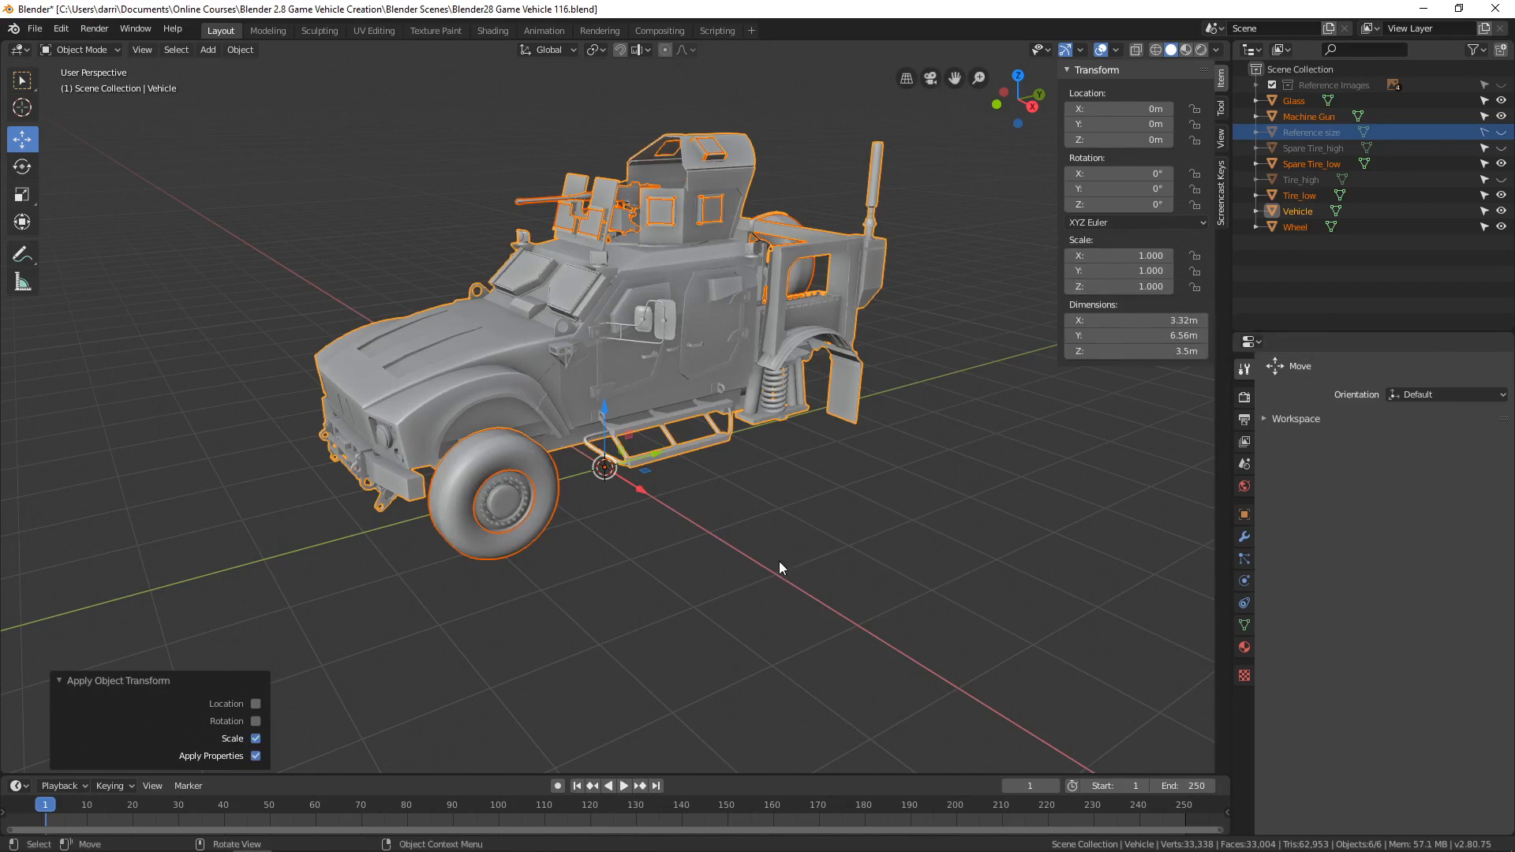
# Step: Deselect all the vehicle parts and hide the Tire_low and Wheel objects
pyautogui.hotkey('ctrl', 's')
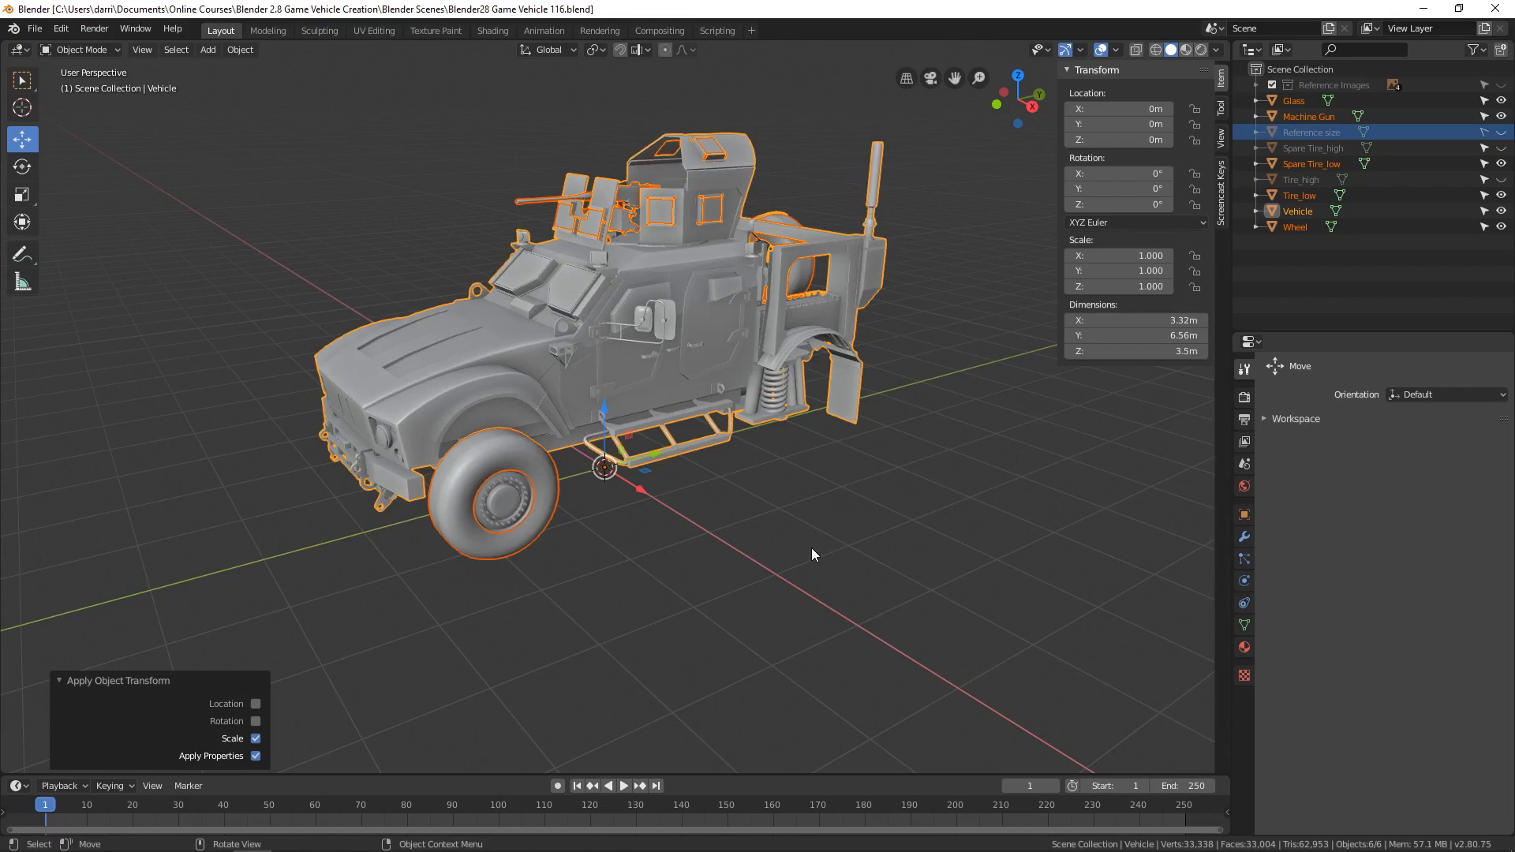
pyautogui.hotkey('alt', 'a')
pyautogui.moveTo(821, 500); pyautogui.dragTo(528, 453, button='middle')
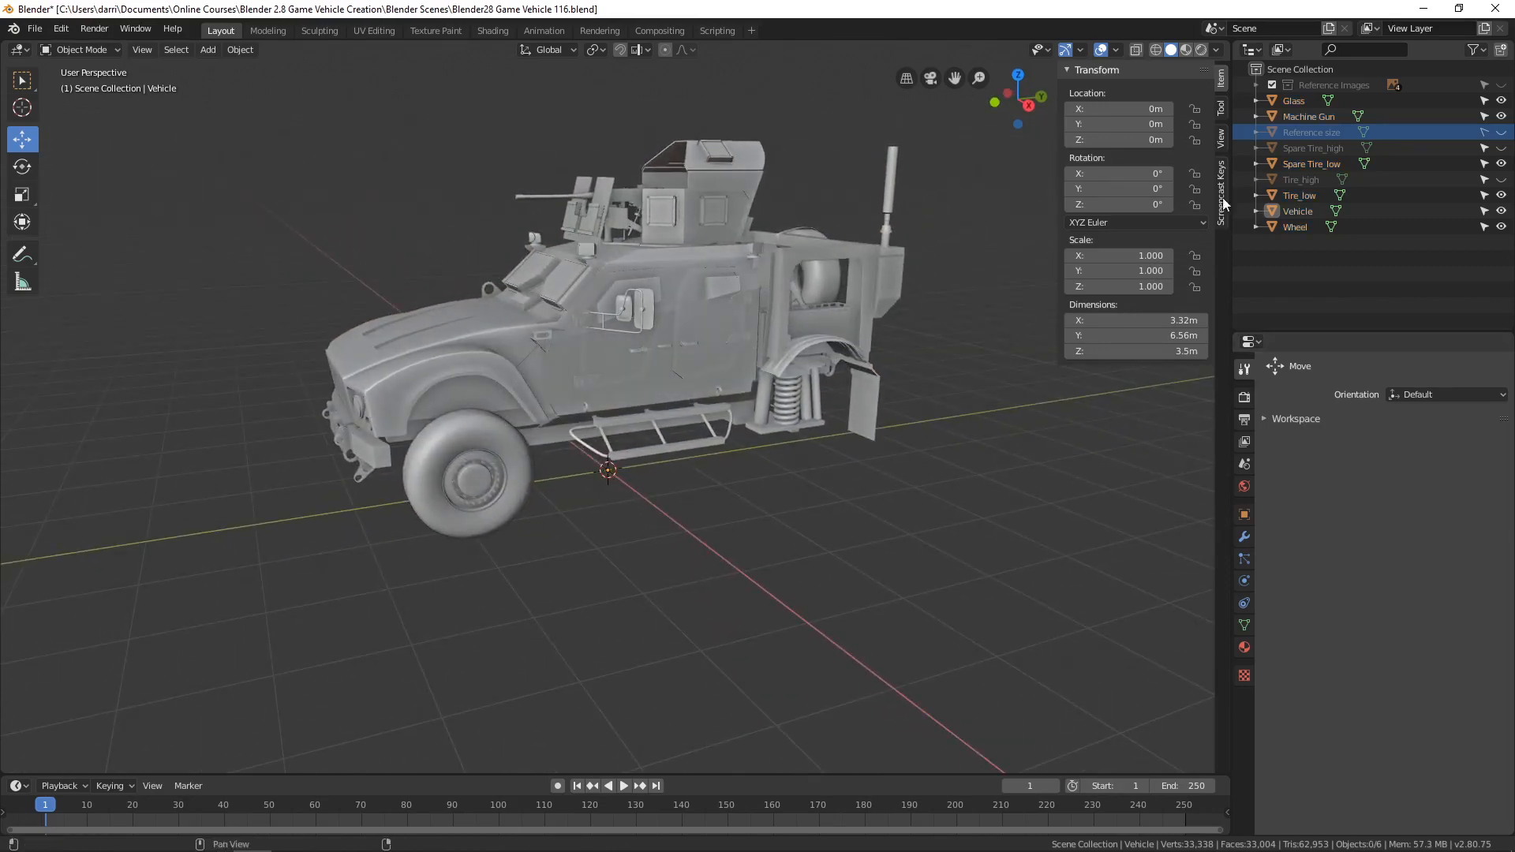
pyautogui.click(1502, 195)
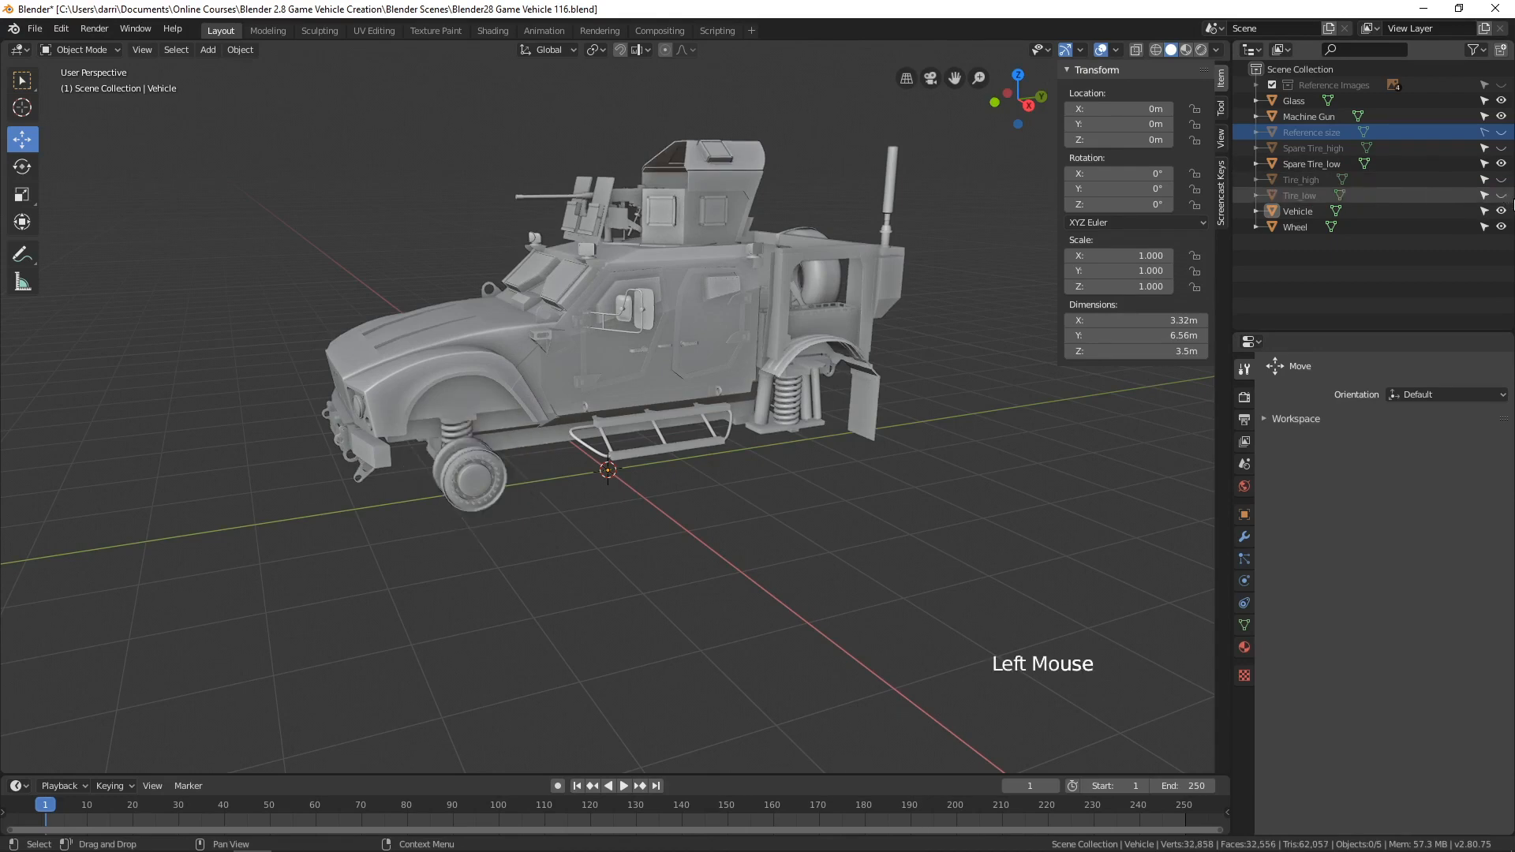
pyautogui.click(1501, 226)
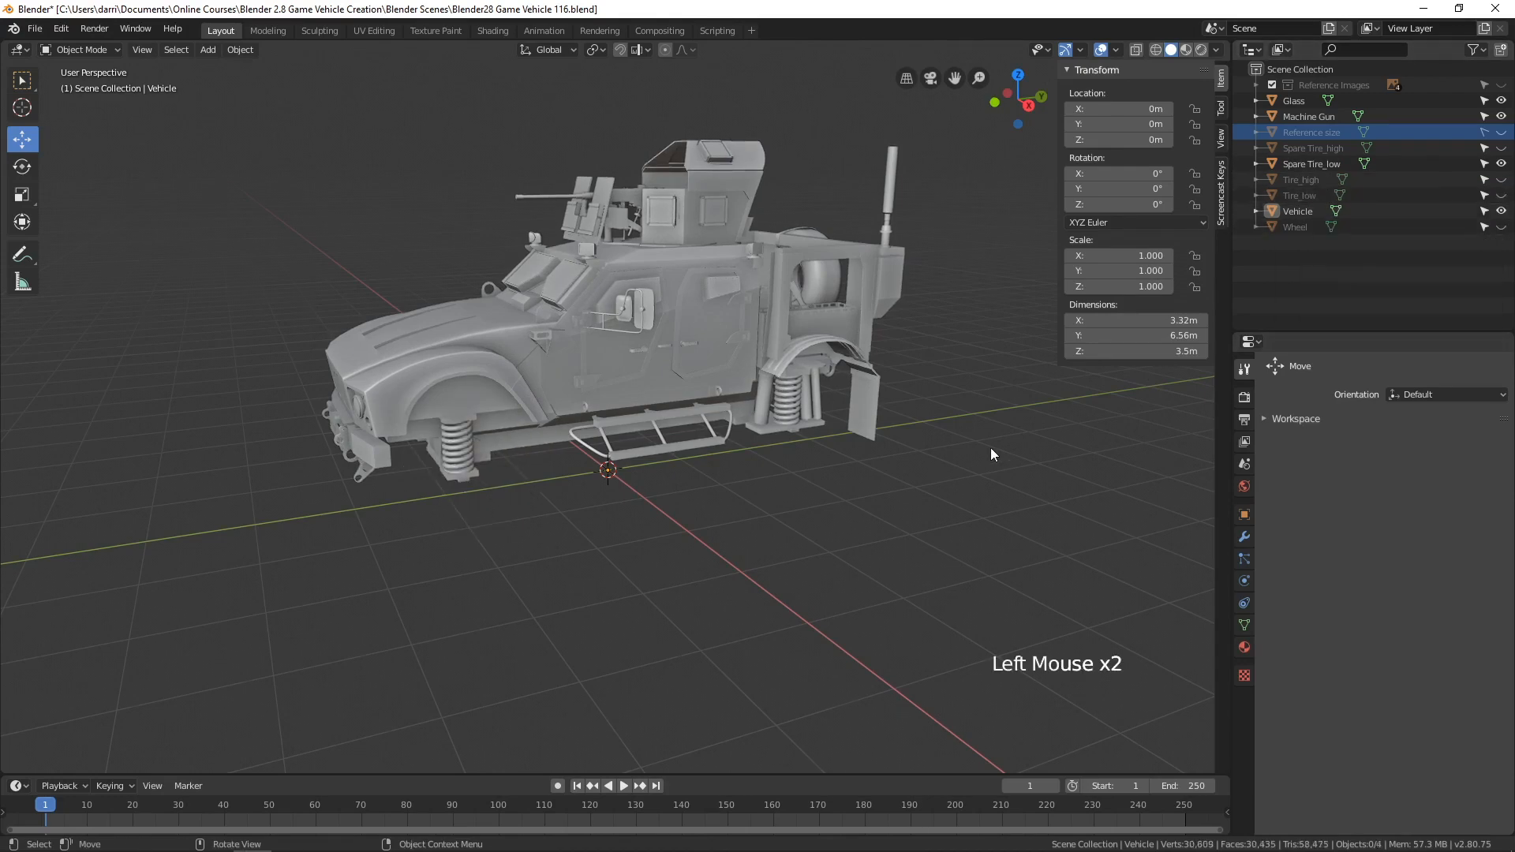
pyautogui.moveTo(991, 448); pyautogui.dragTo(831, 453, button='middle')
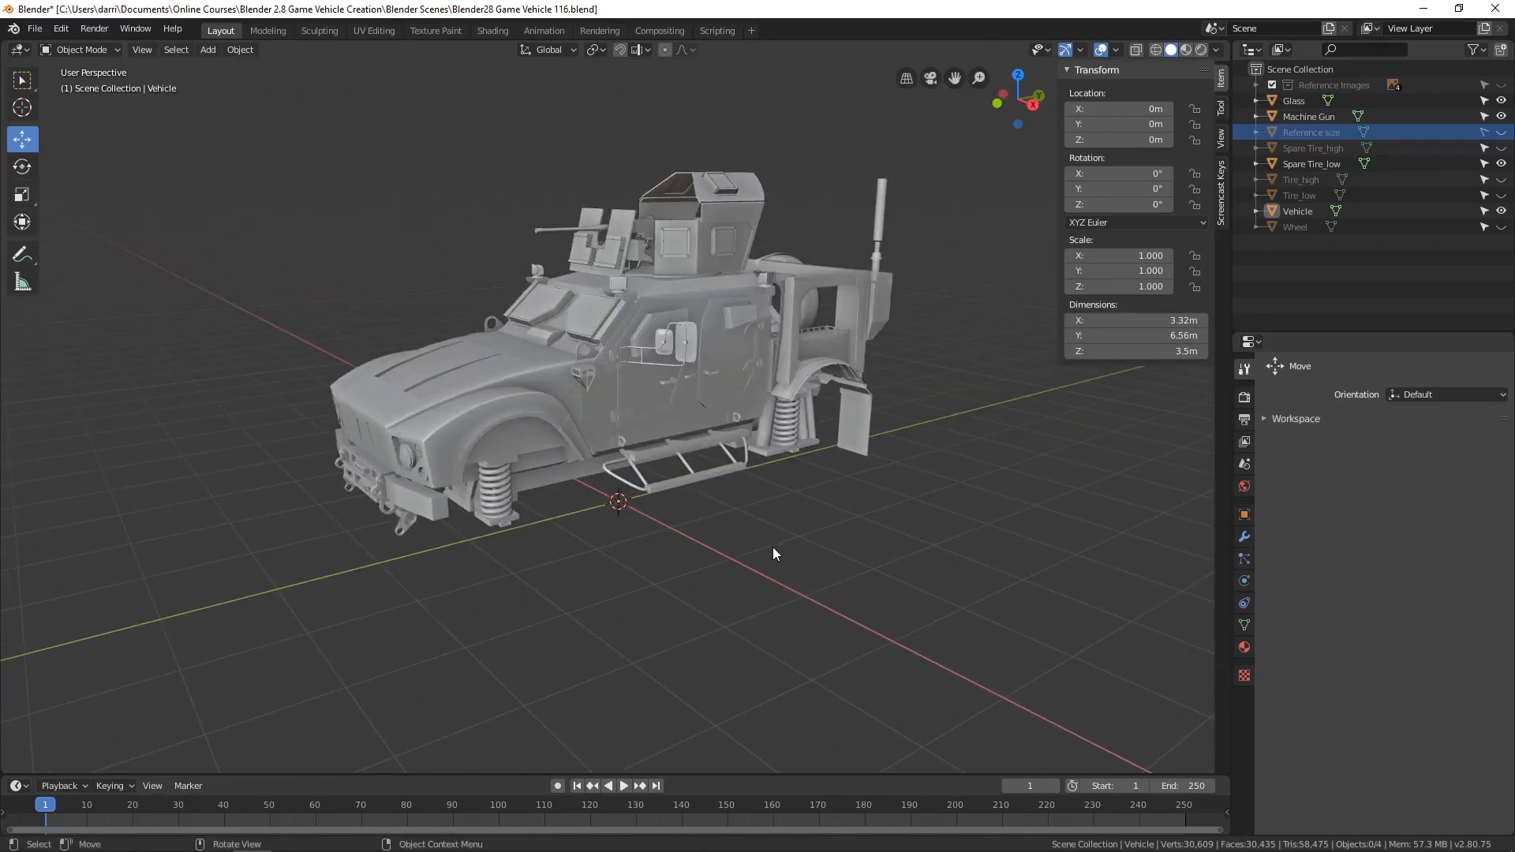
# Step: Select all the remaining visible vehicle parts and set up an FBX export limited to selected objects
pyautogui.click(678, 420)
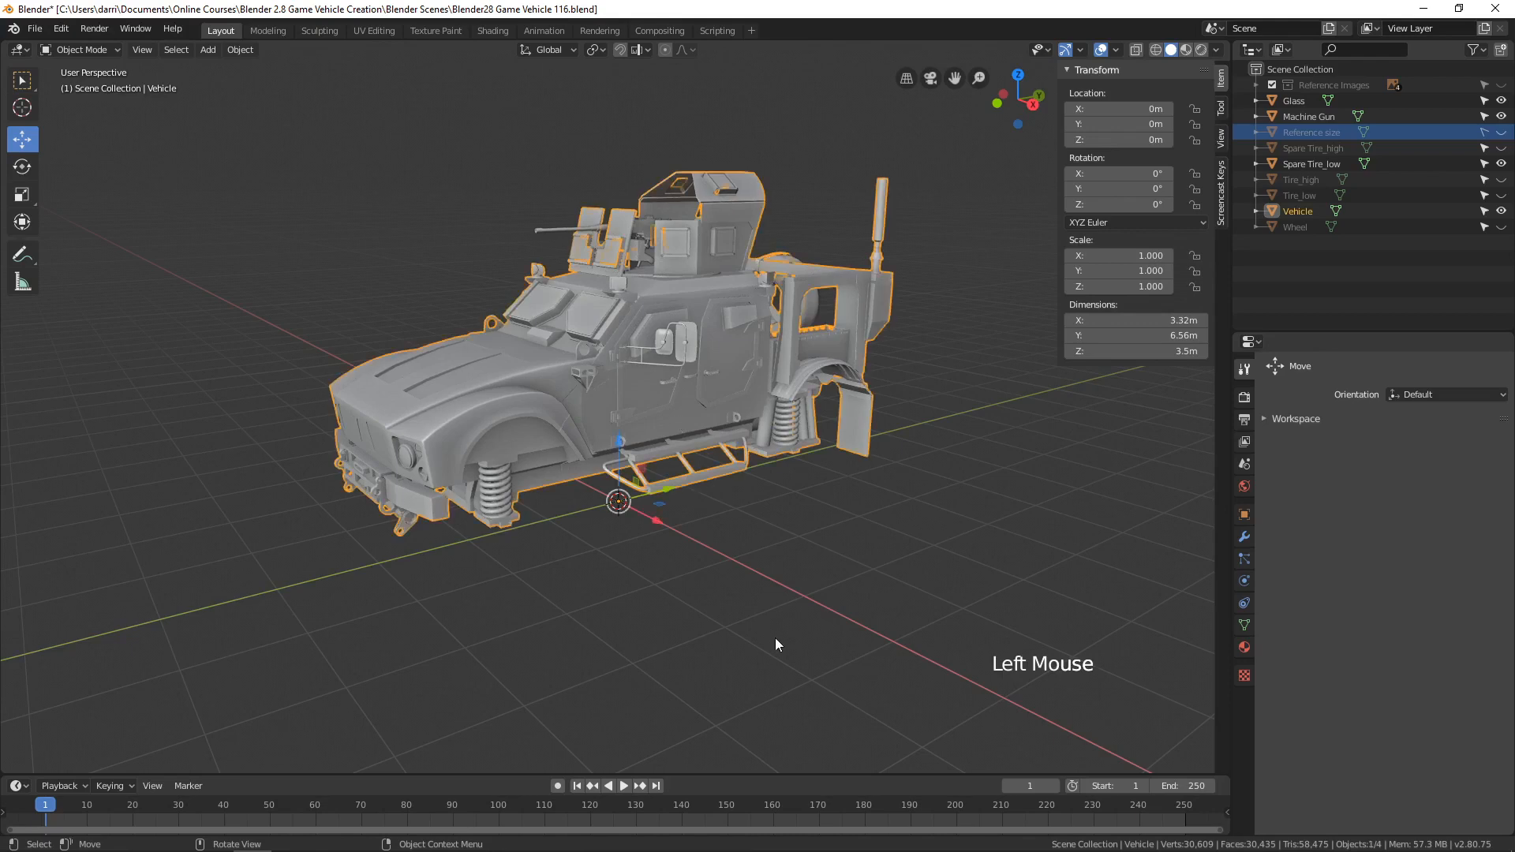
pyautogui.press('a')
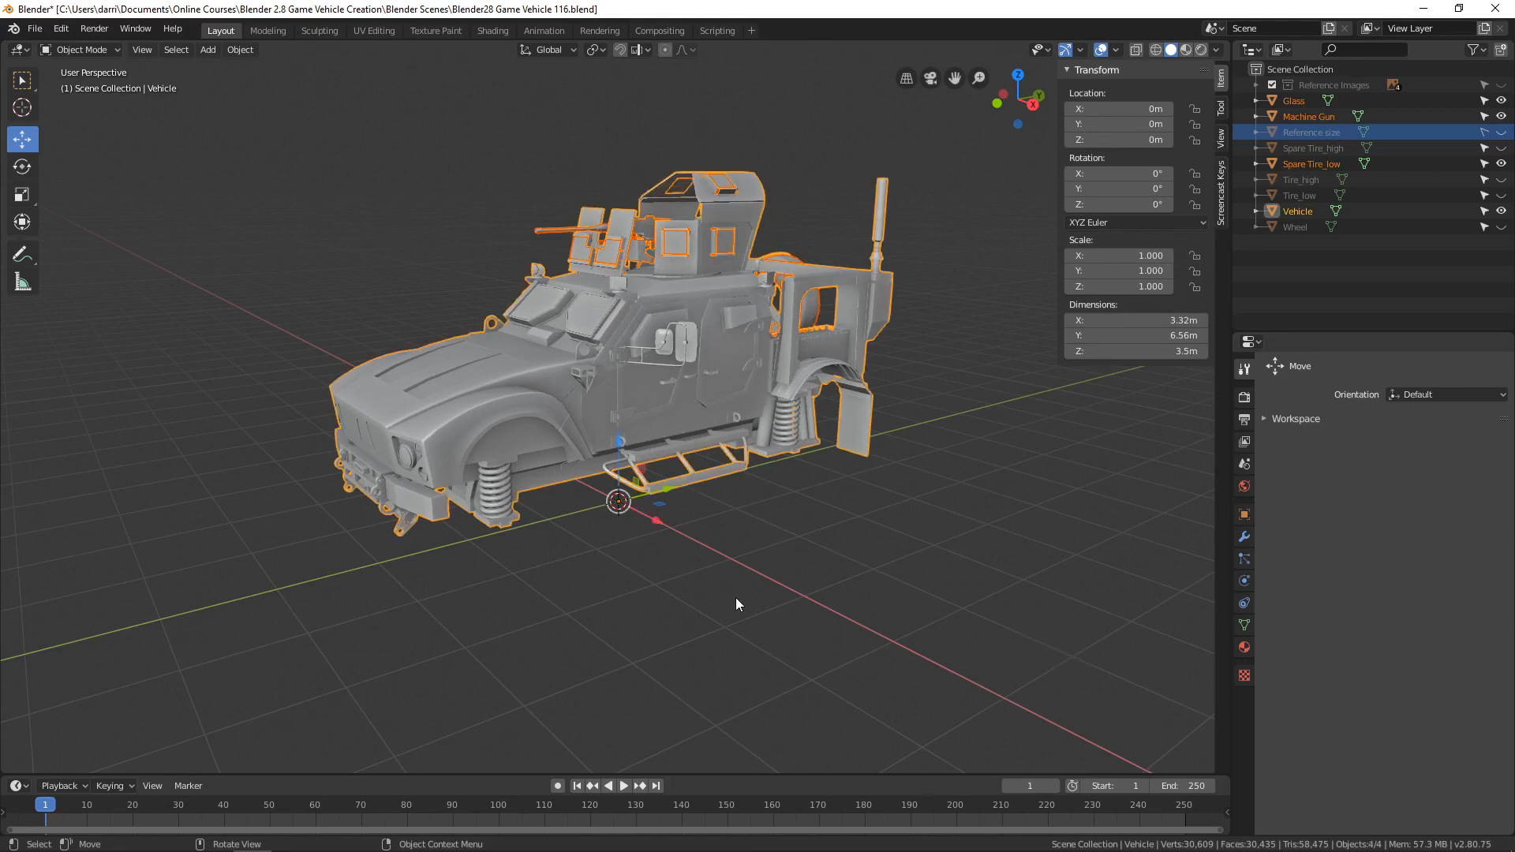
pyautogui.click(35, 30)
pyautogui.moveTo(101, 254)
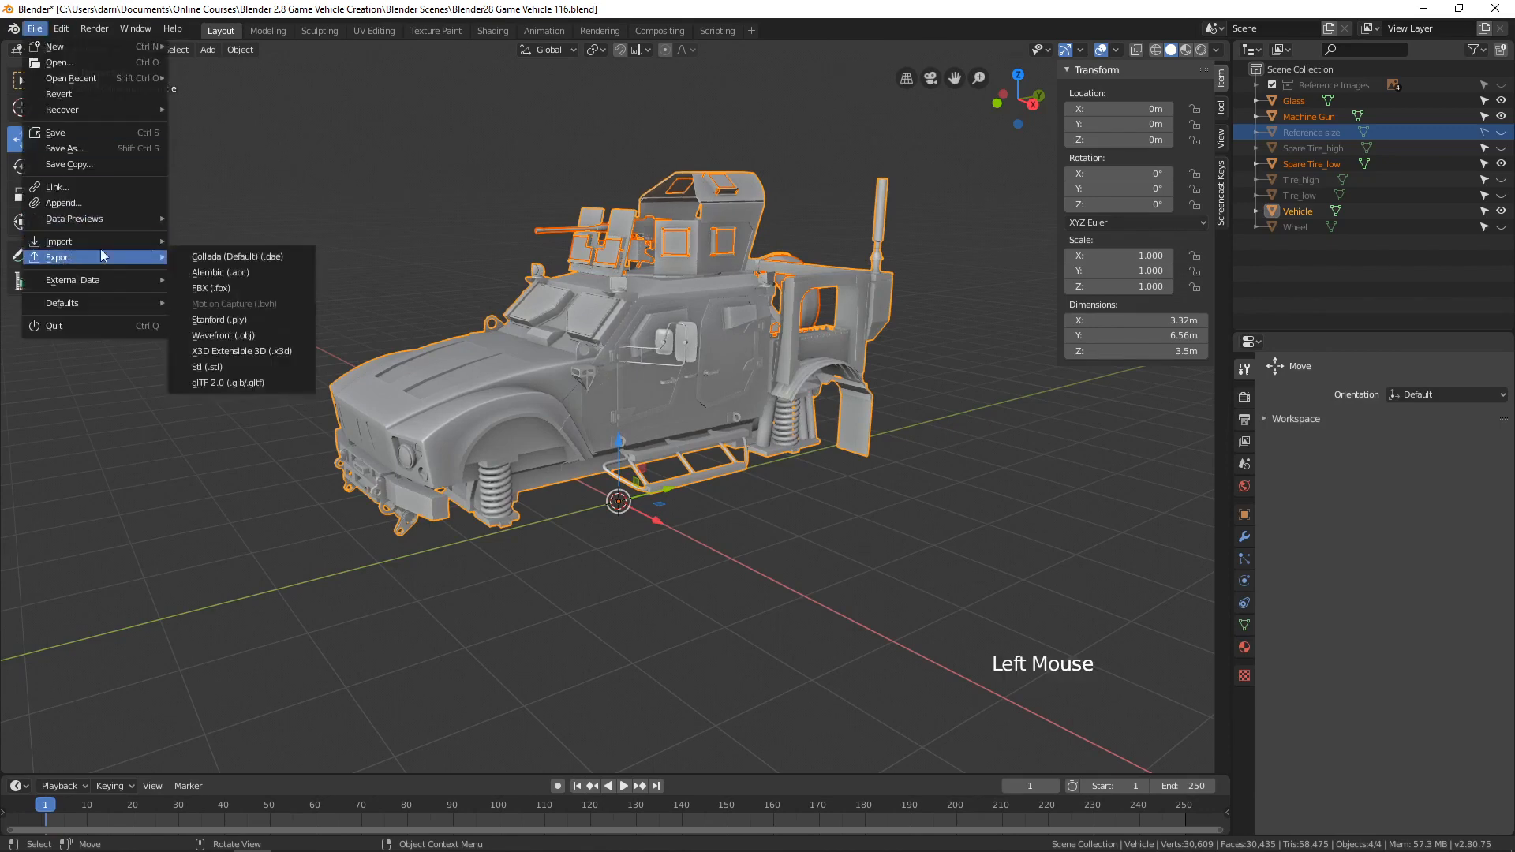
pyautogui.click(242, 289)
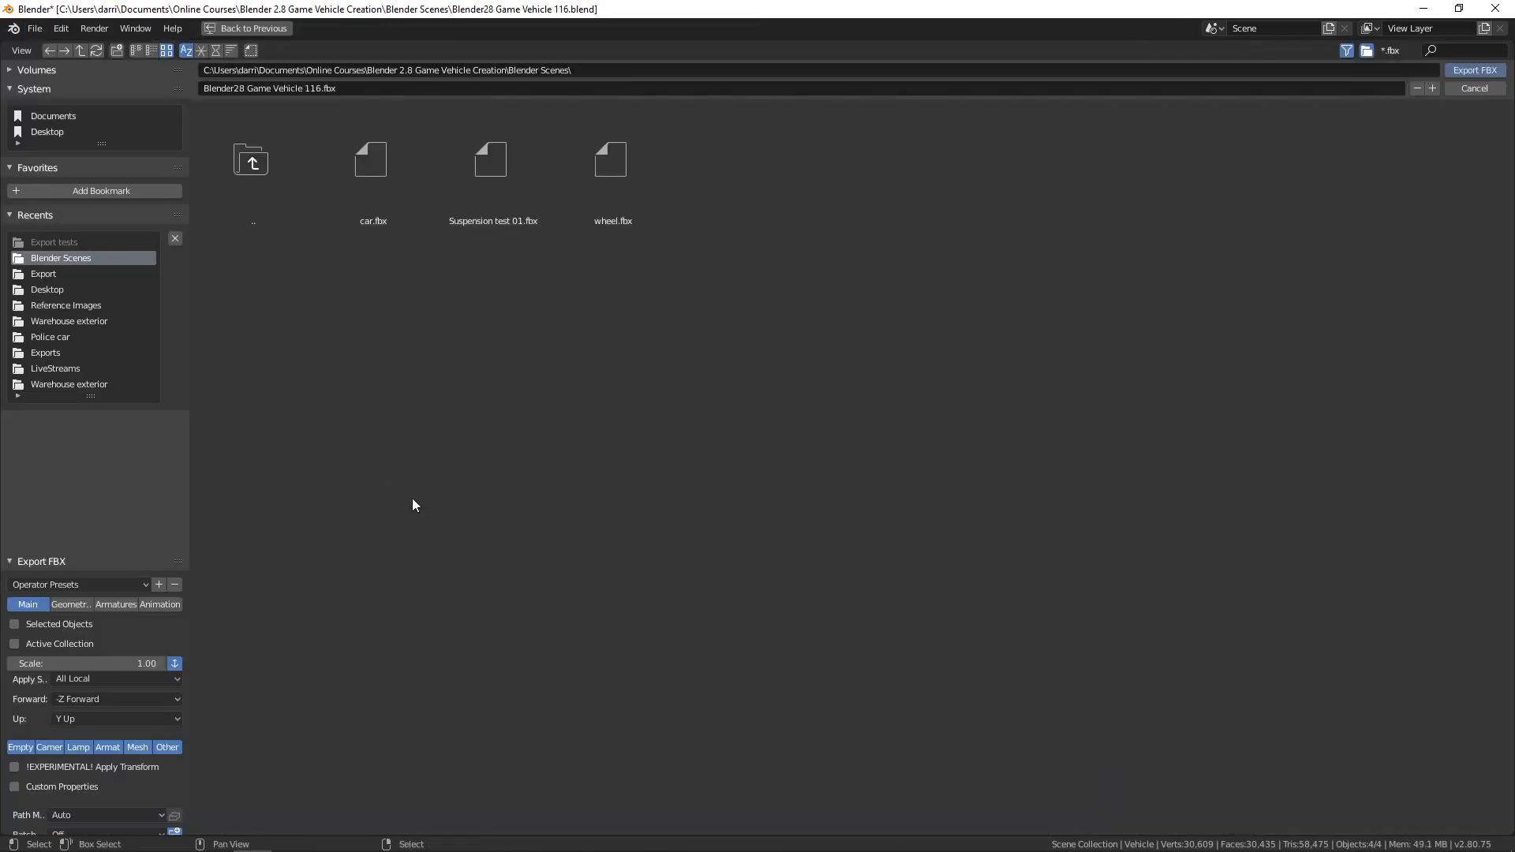
pyautogui.click(14, 625)
# Step: Export the selected vehicle parts to the project's Export folder as Vehicle FINAL.fbx
pyautogui.click(251, 169)
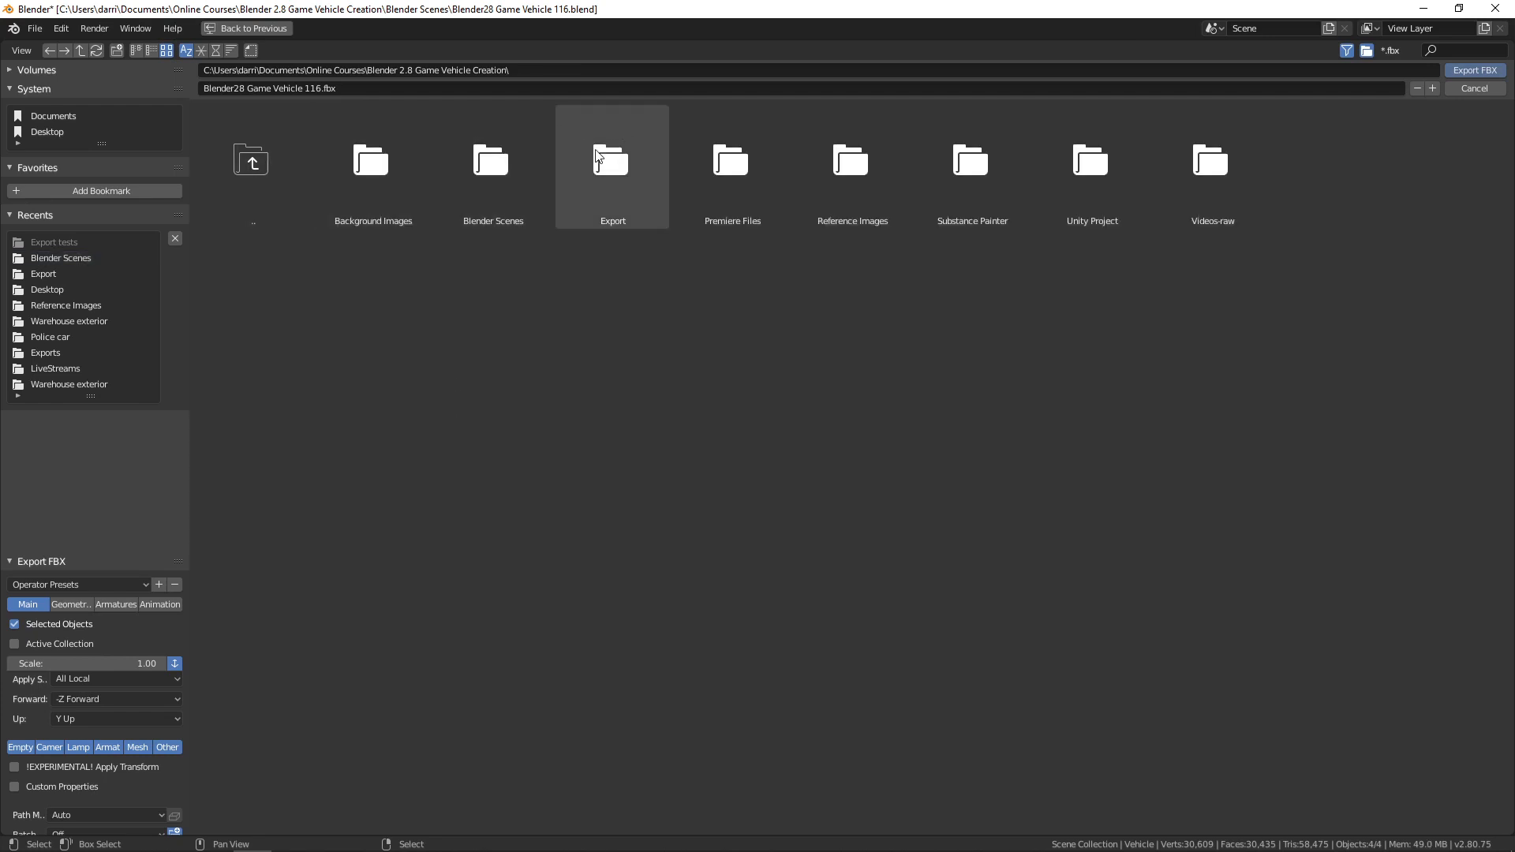
pyautogui.click(613, 167)
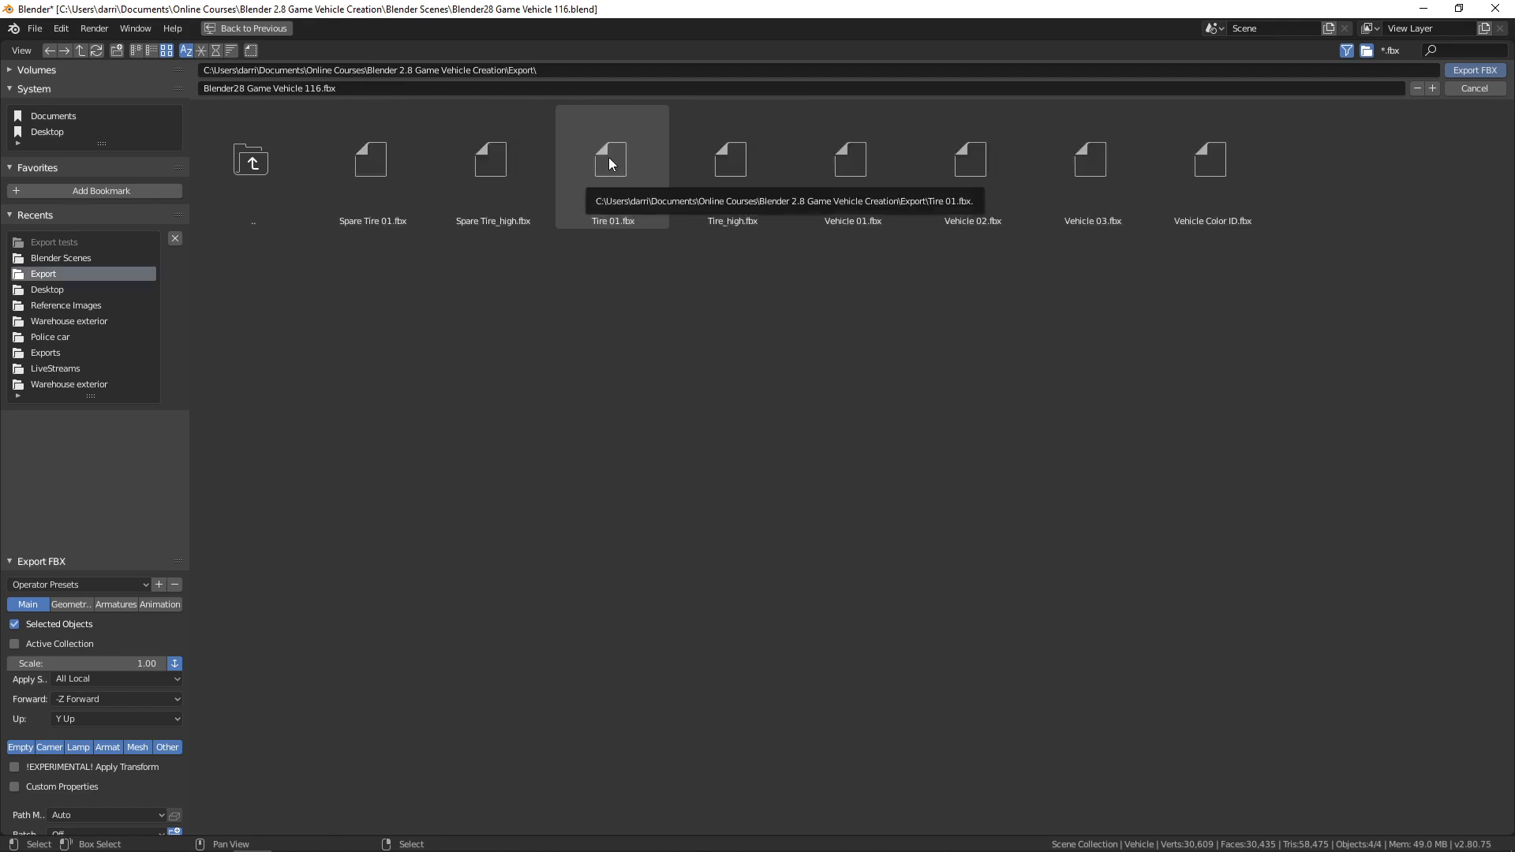
pyautogui.click(385, 88)
pyautogui.write('Vehic')
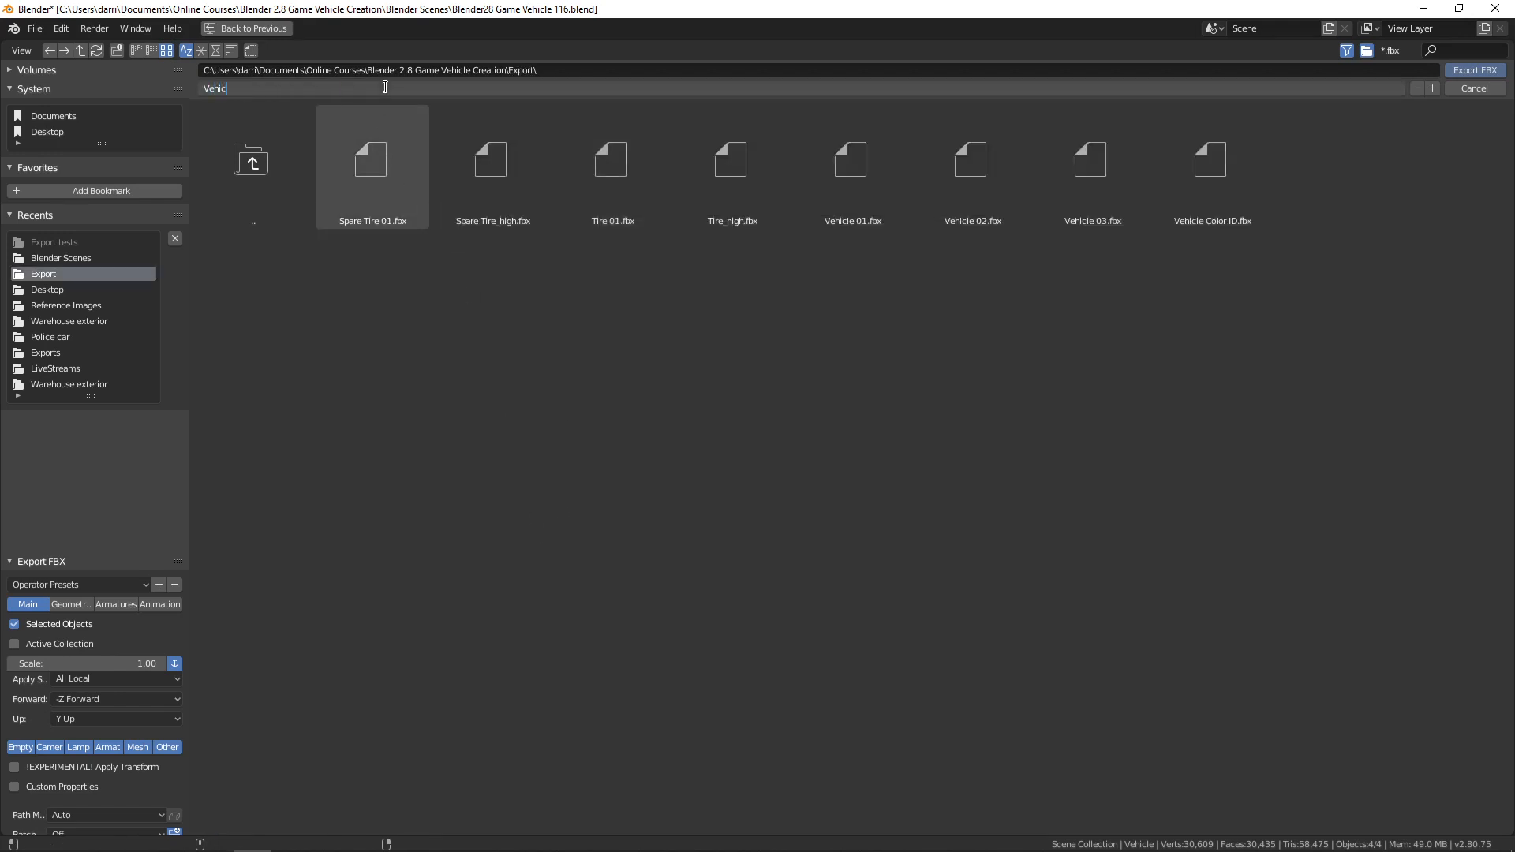
pyautogui.write('le FiNAL')
pyautogui.press('Return')
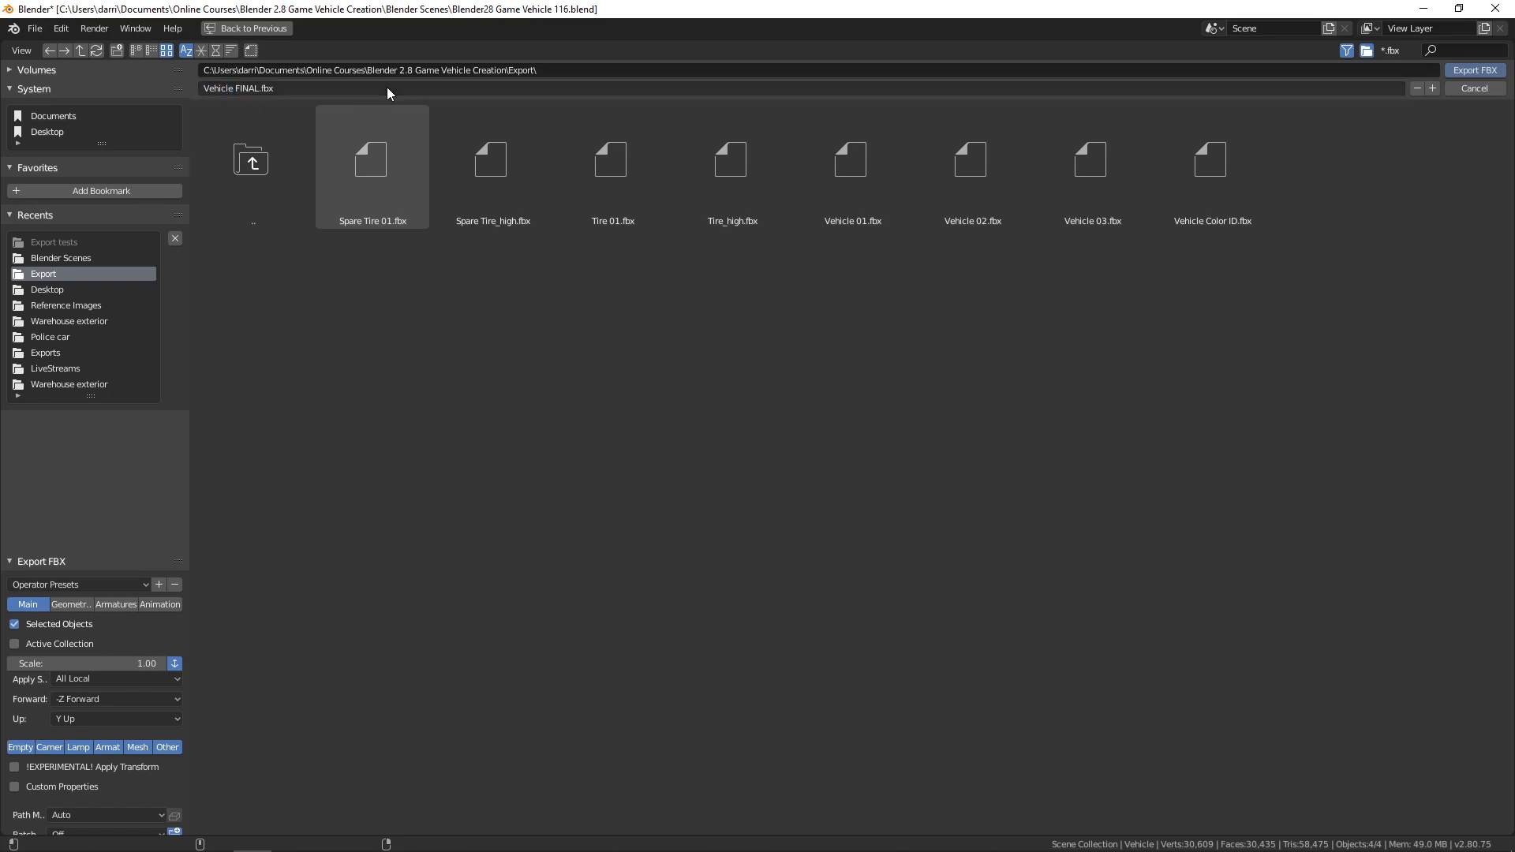
pyautogui.click(1471, 71)
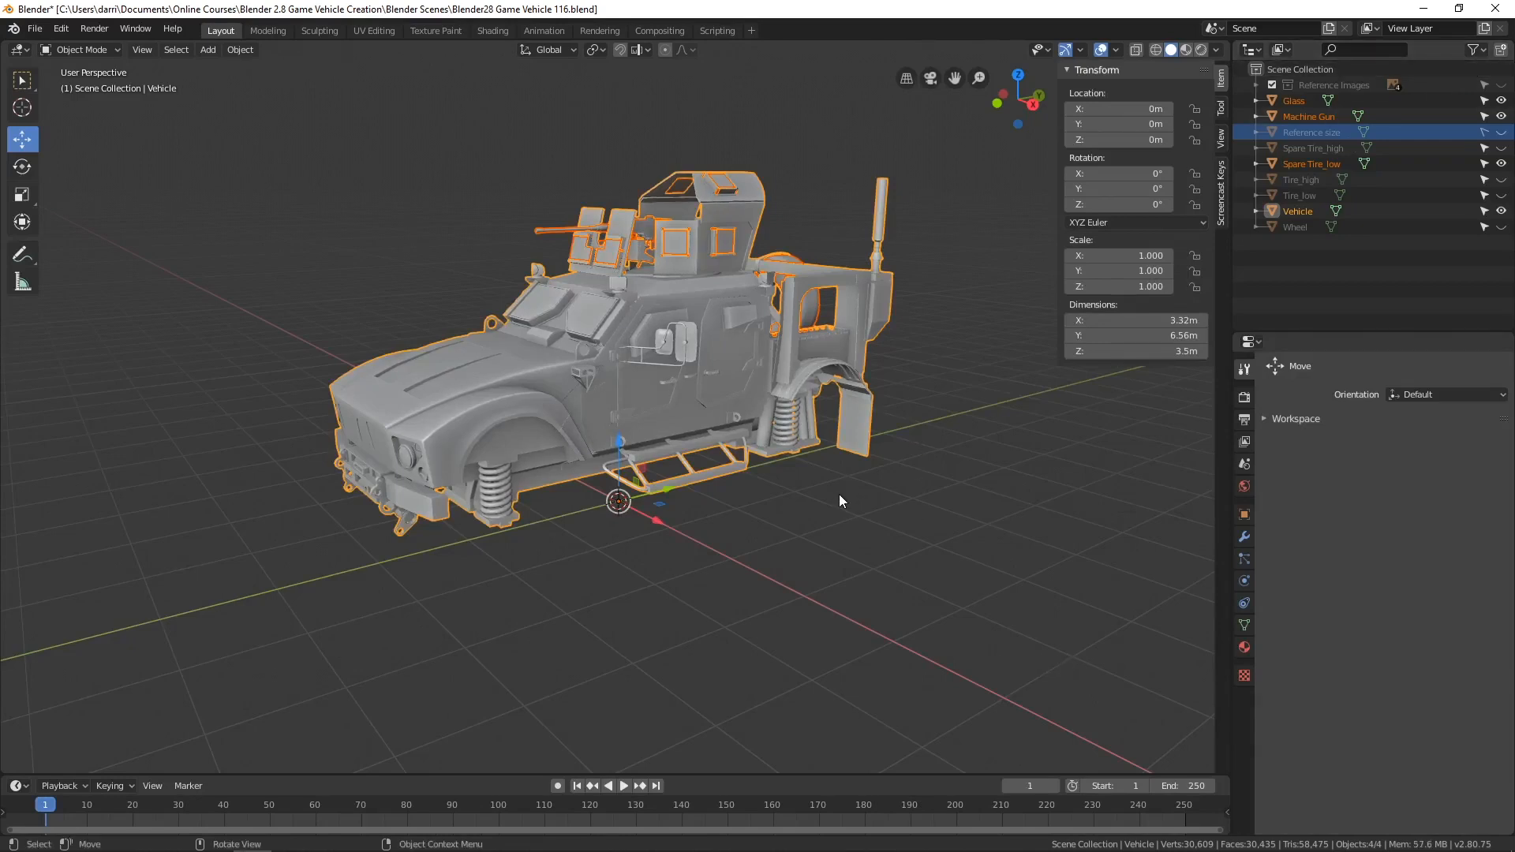
# Step: Hide the Vehicle, Spare Tire_low, Machine Gun and Glass objects, and show Wheel and Tire_low instead
pyautogui.hotkey('alt', 'a')
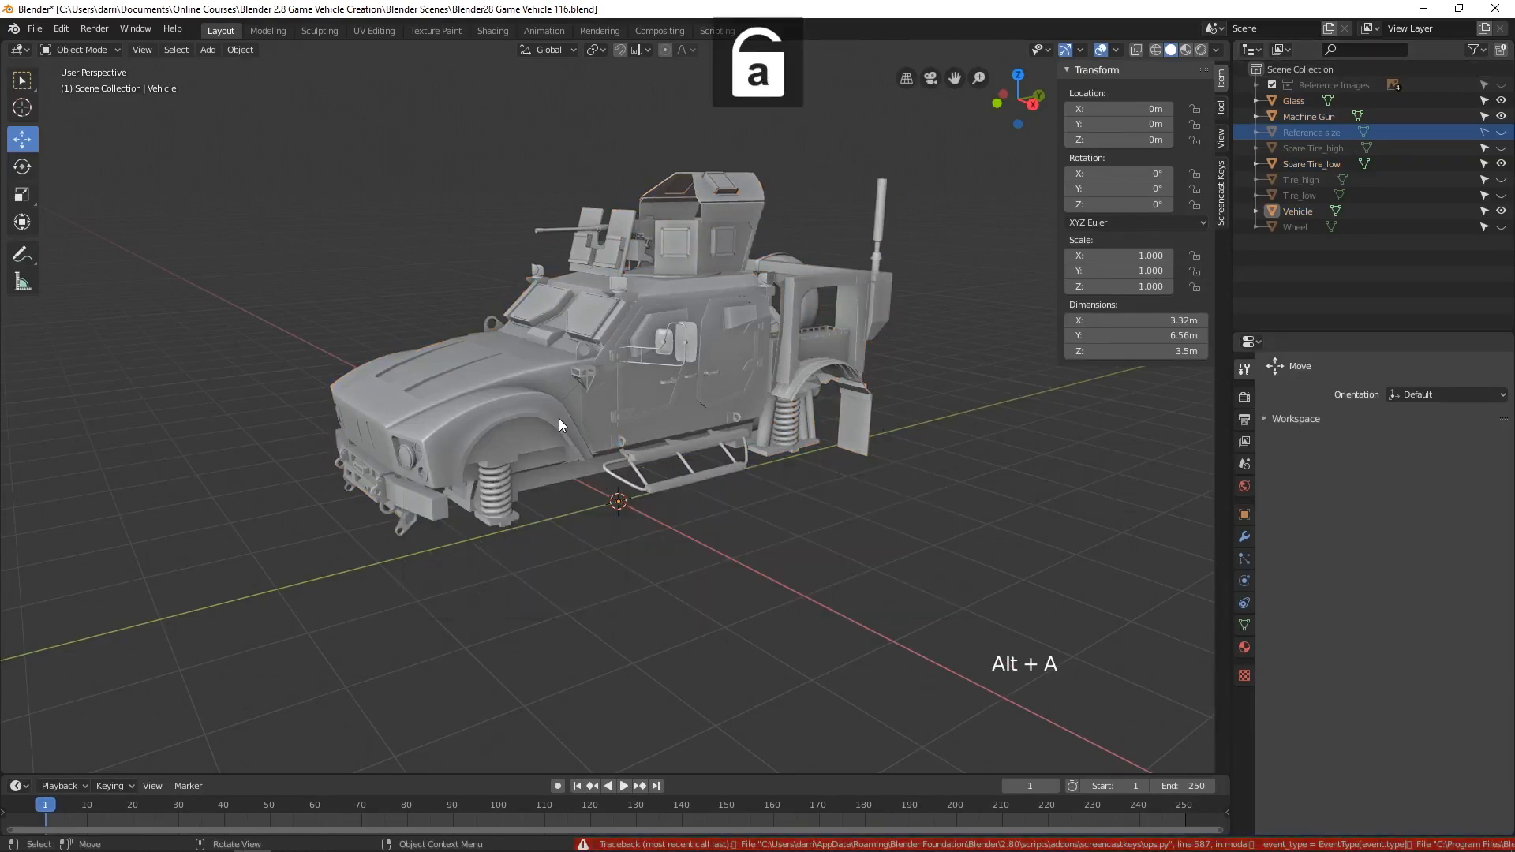
pyautogui.click(1501, 211)
pyautogui.click(1501, 163)
pyautogui.click(1501, 116)
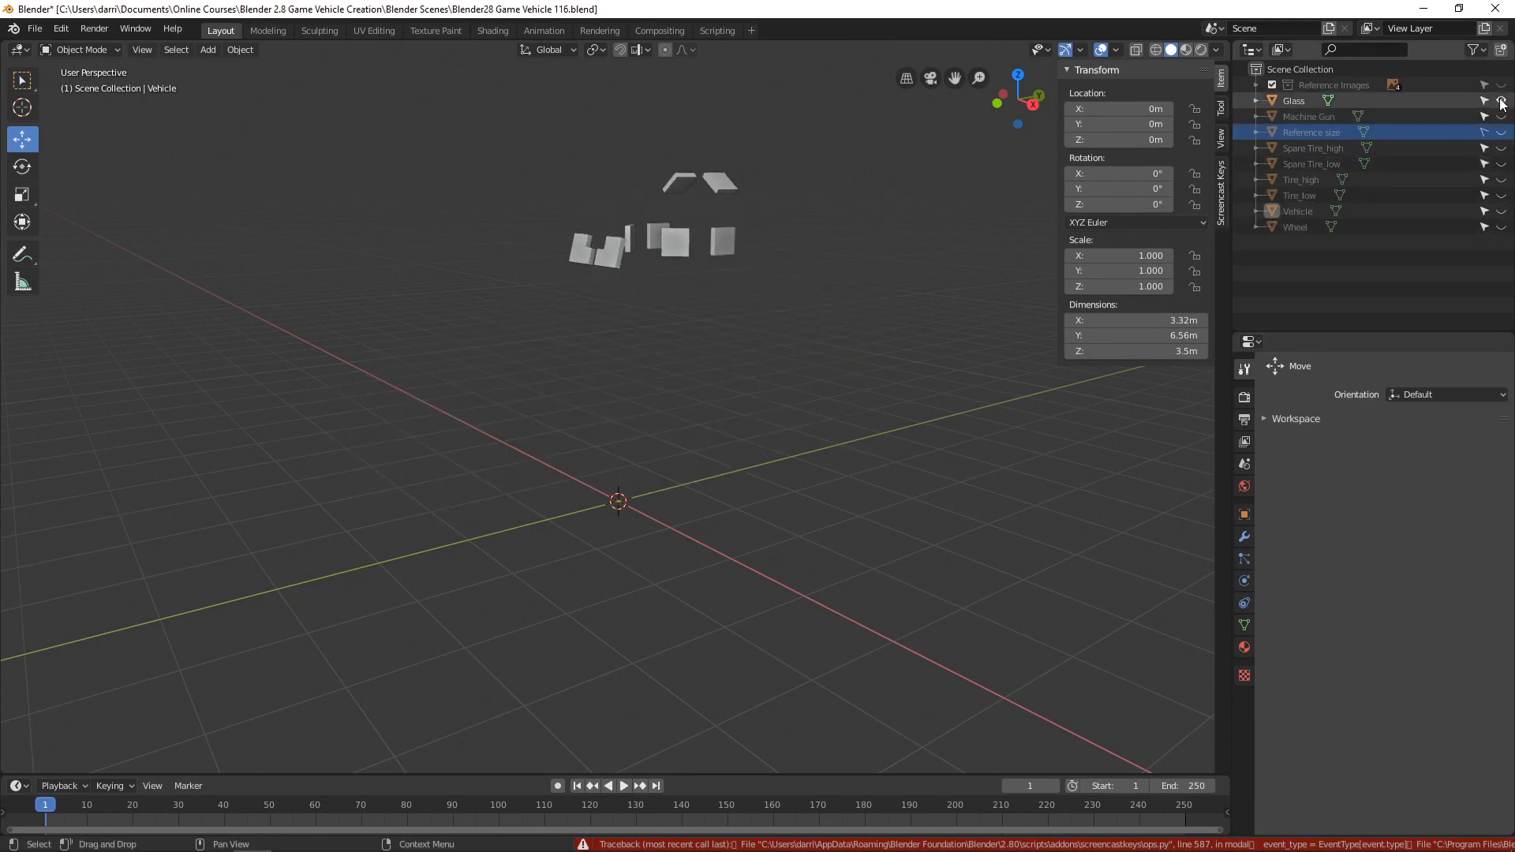
pyautogui.click(1502, 101)
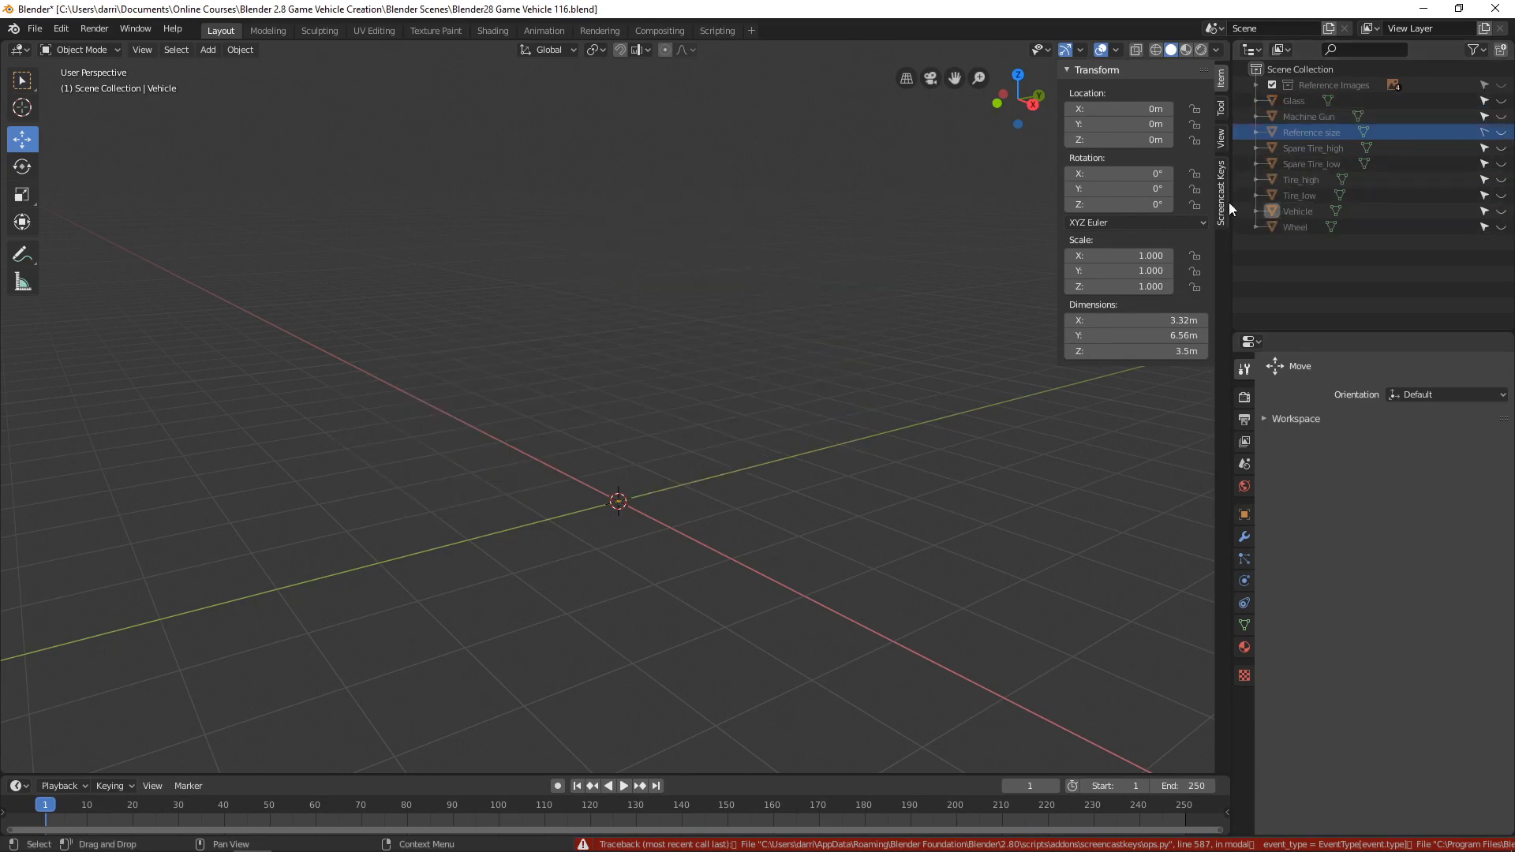
pyautogui.click(1501, 226)
pyautogui.click(1502, 195)
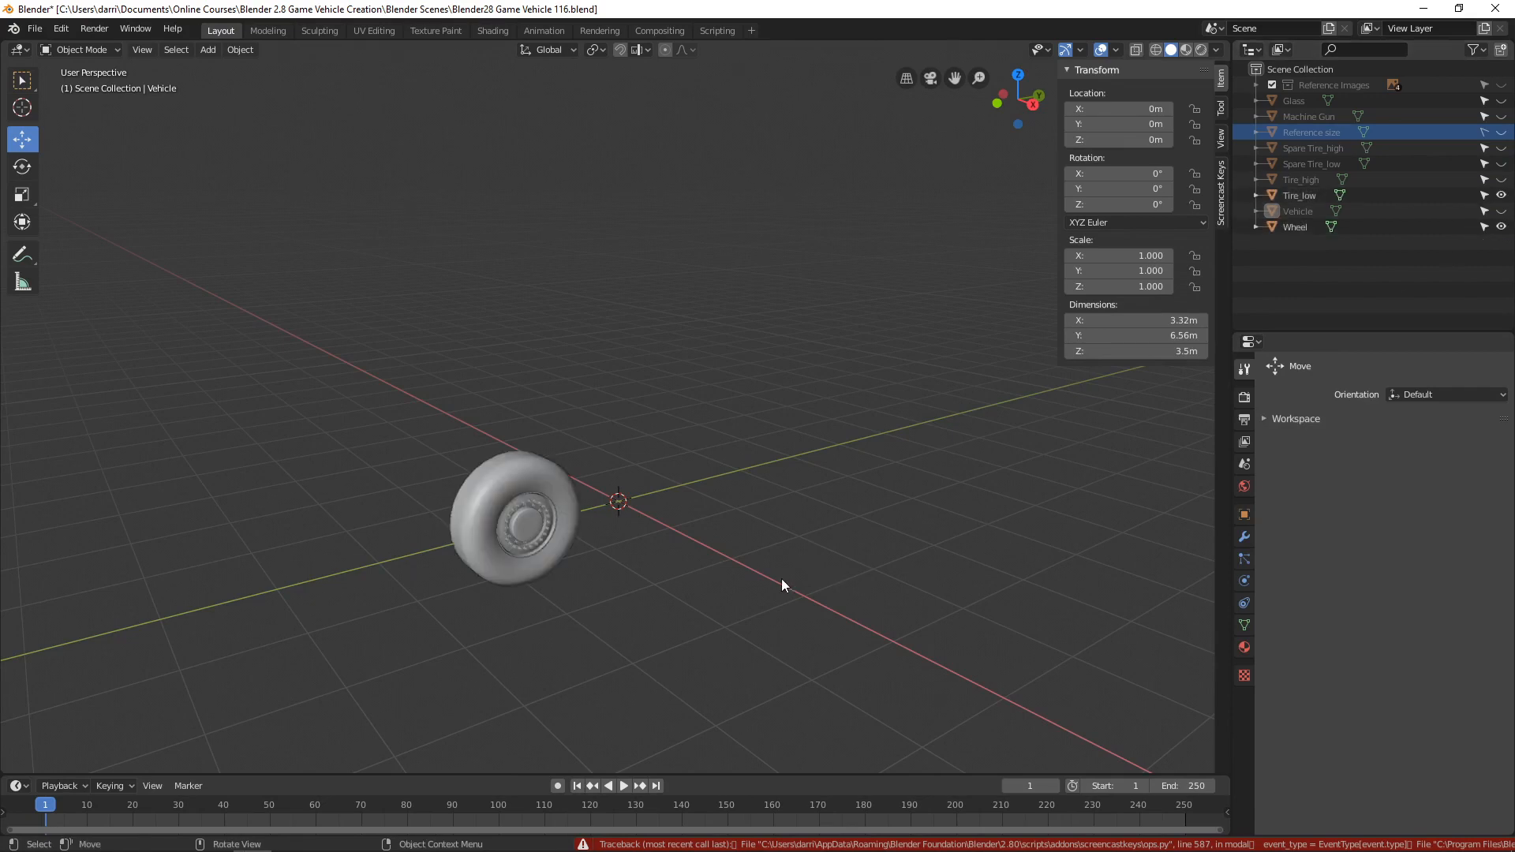
# Step: Select both the Wheel and Tire_low objects and set their origins to their geometry
pyautogui.click(561, 556)
pyautogui.press('KP_Decimal')
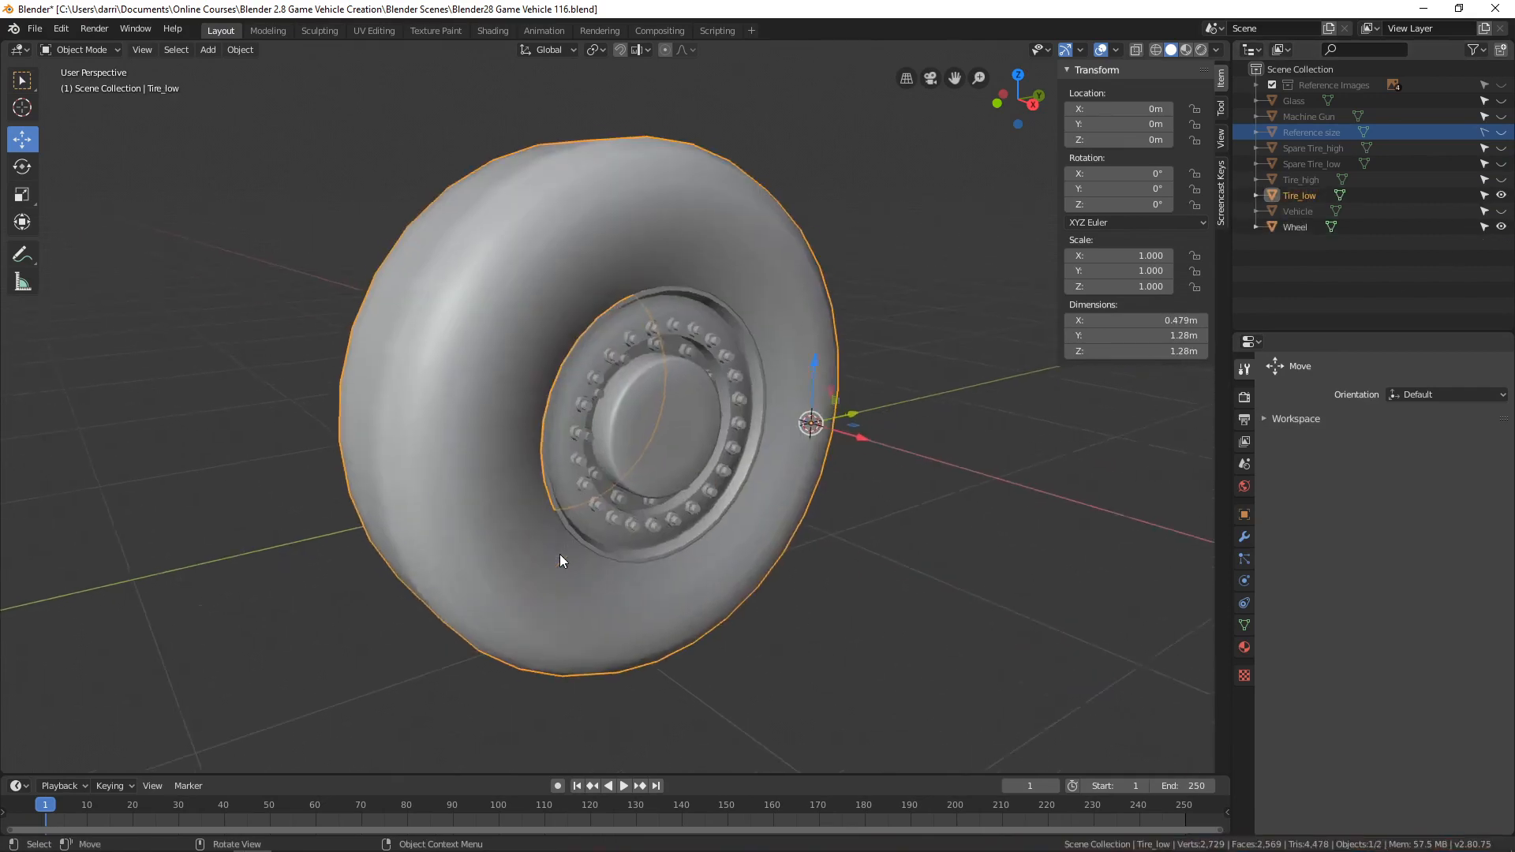
pyautogui.moveTo(822, 528); pyautogui.dragTo(826, 437, button='middle')
pyautogui.scroll(-2, 748, 548)
pyautogui.click(667, 481)
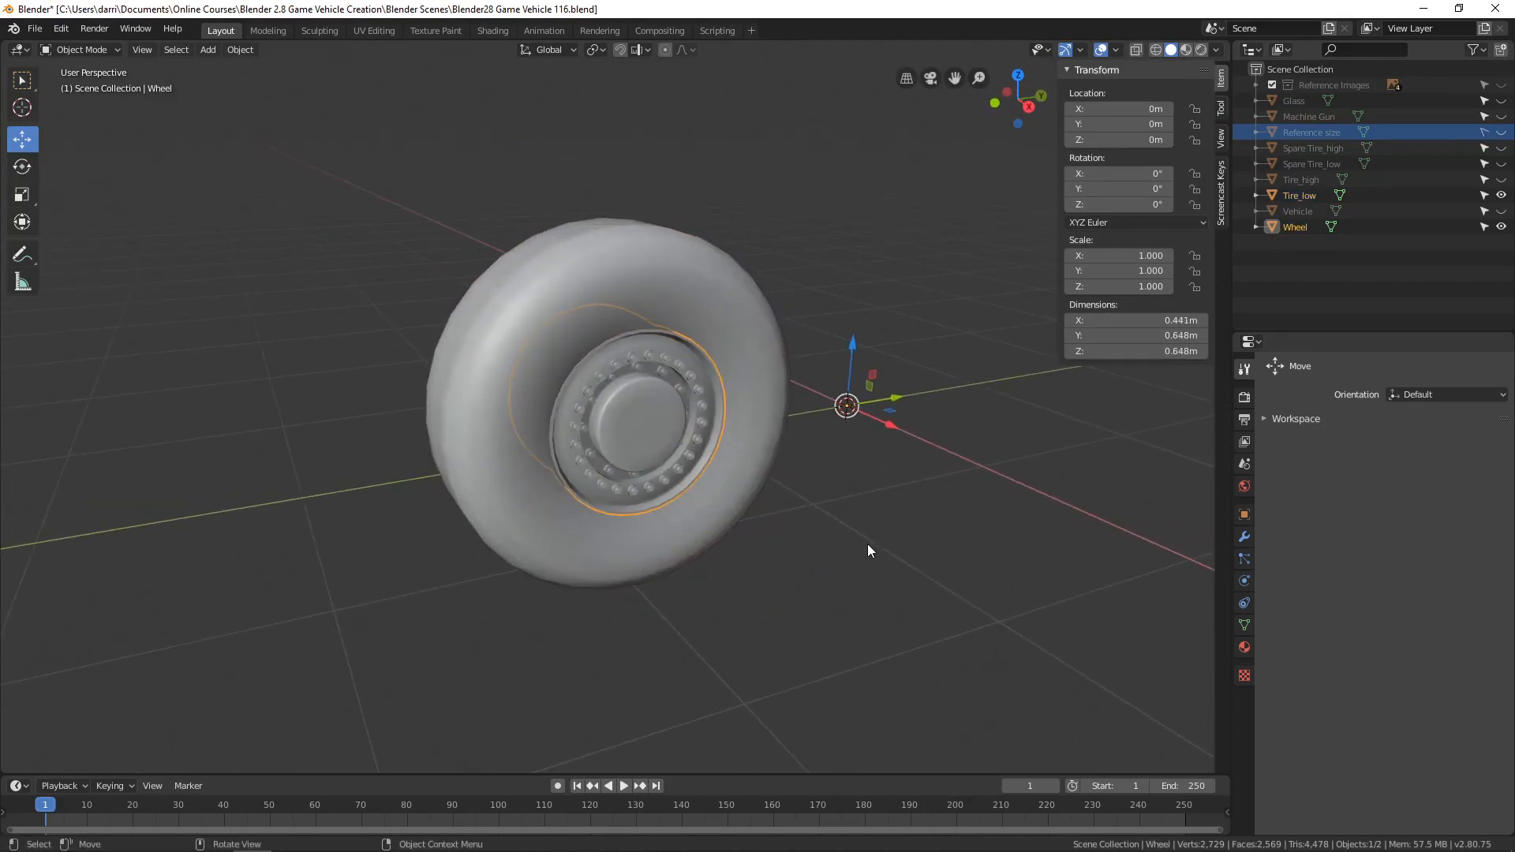
pyautogui.scroll(-2, 868, 550)
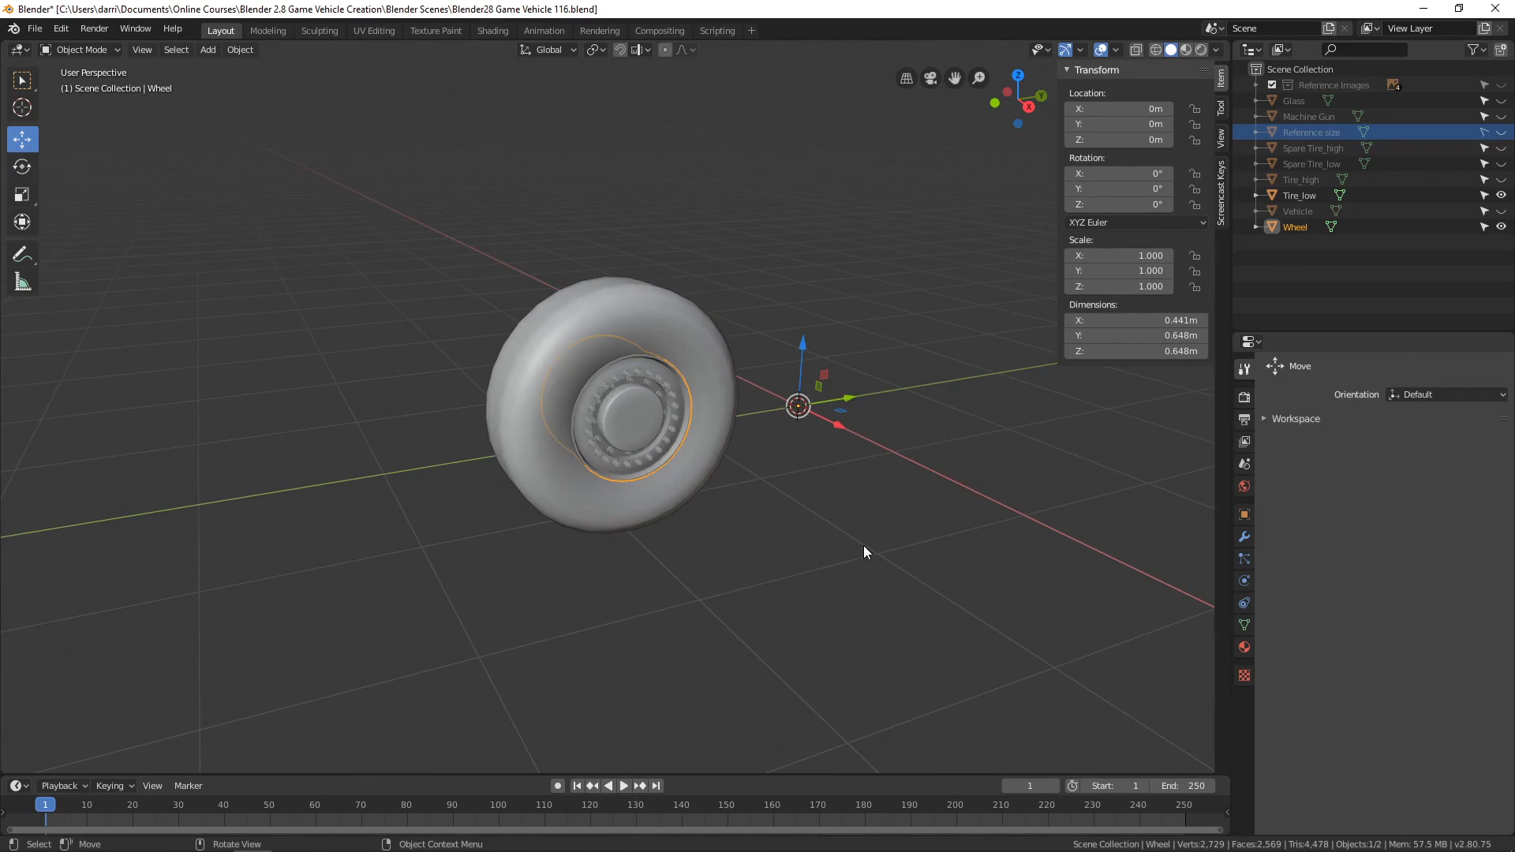
pyautogui.keyDown('shift'); pyautogui.click(678, 485); pyautogui.keyUp('shift')
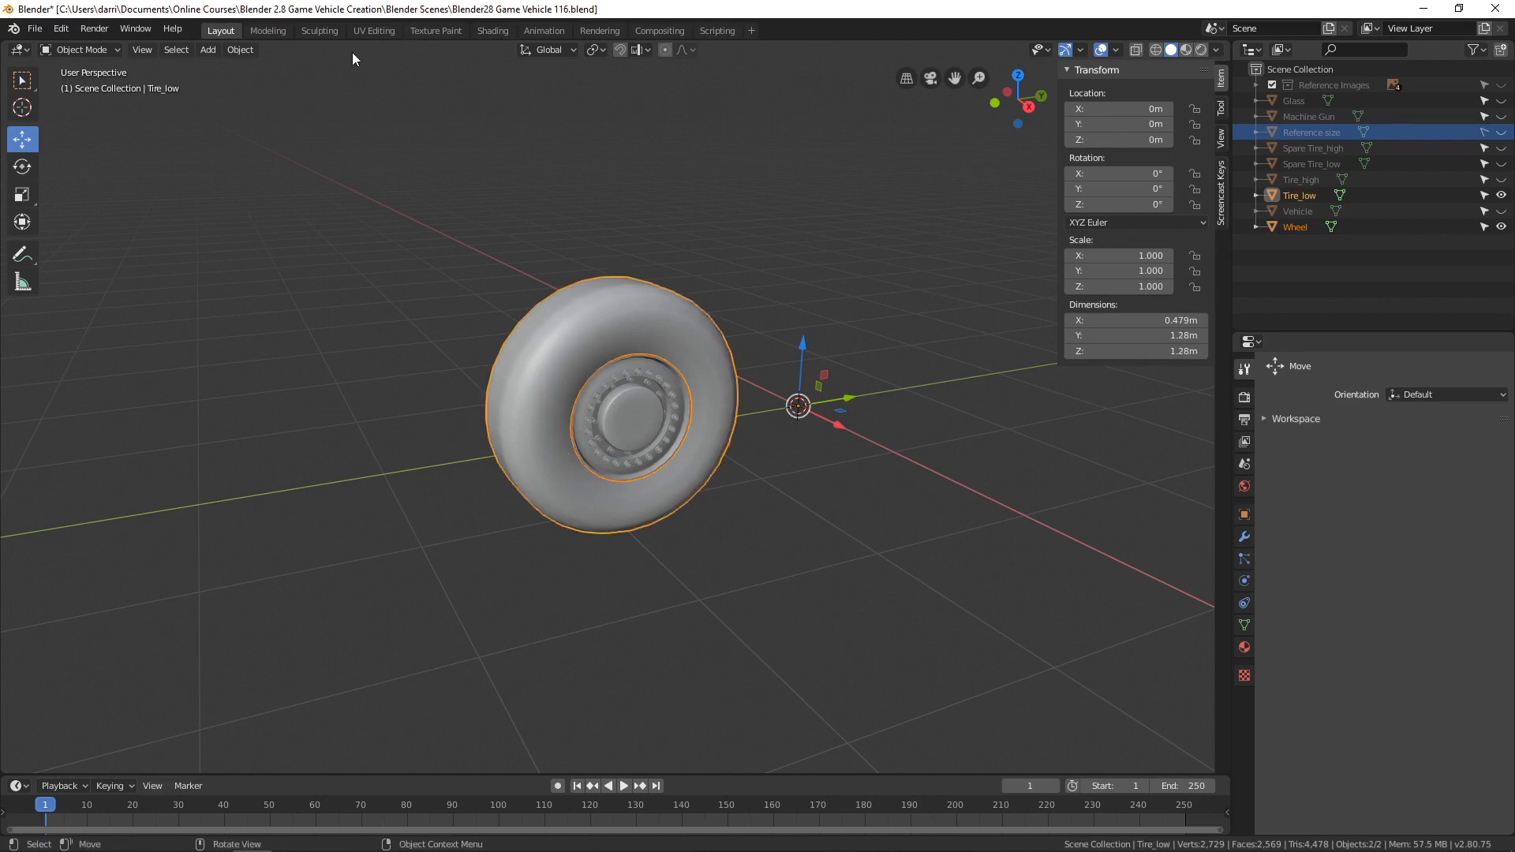
pyautogui.click(247, 52)
pyautogui.moveTo(257, 83)
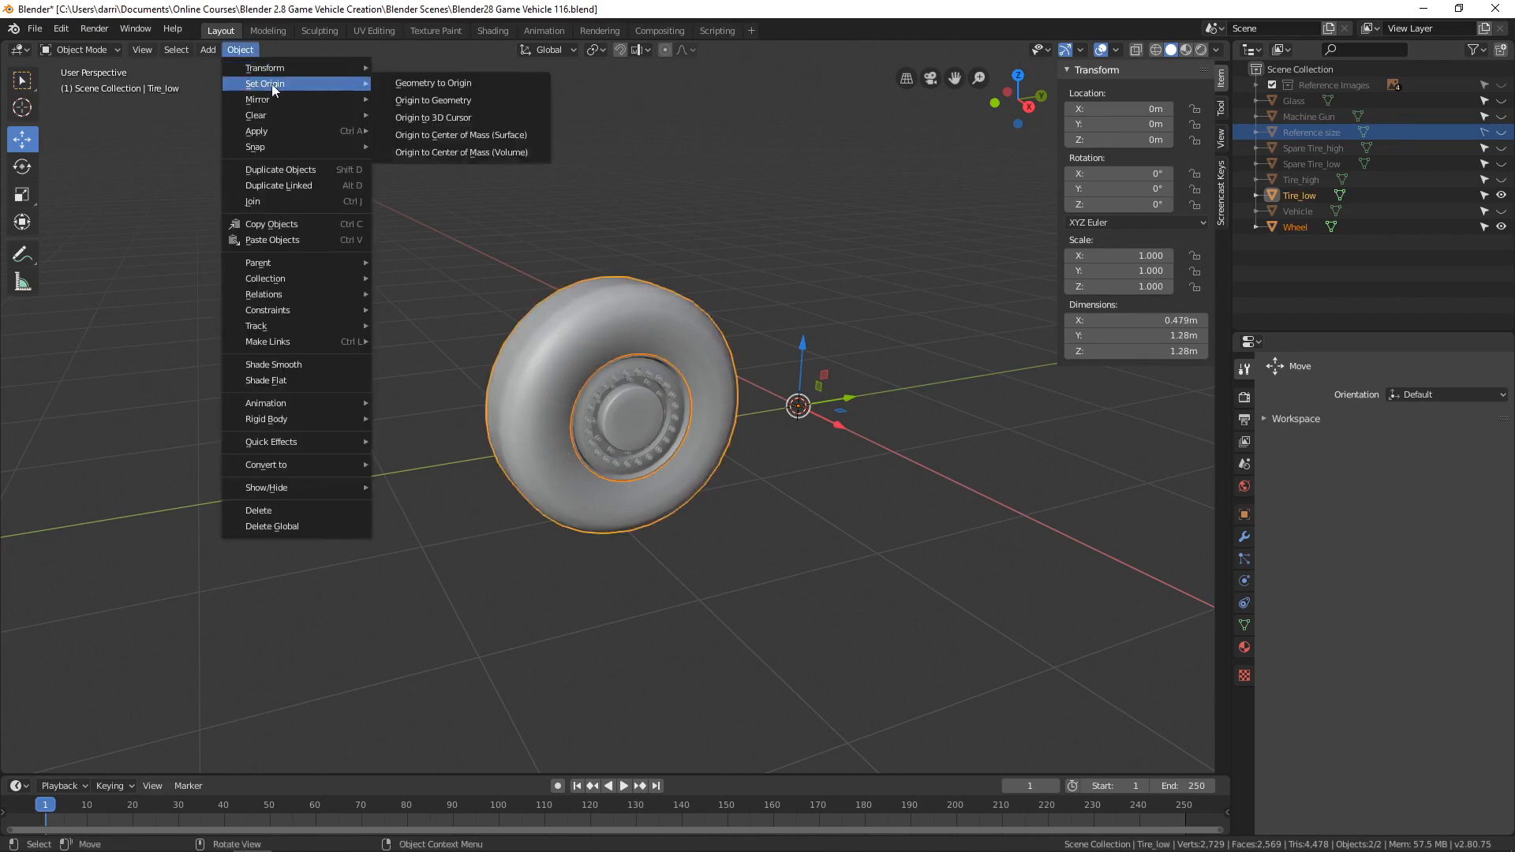
pyautogui.click(468, 101)
pyautogui.moveTo(618, 424)
pyautogui.mouseDown(button='middle')
pyautogui.moveTo(789, 420)
pyautogui.moveTo(604, 417)
pyautogui.mouseUp(button='middle')
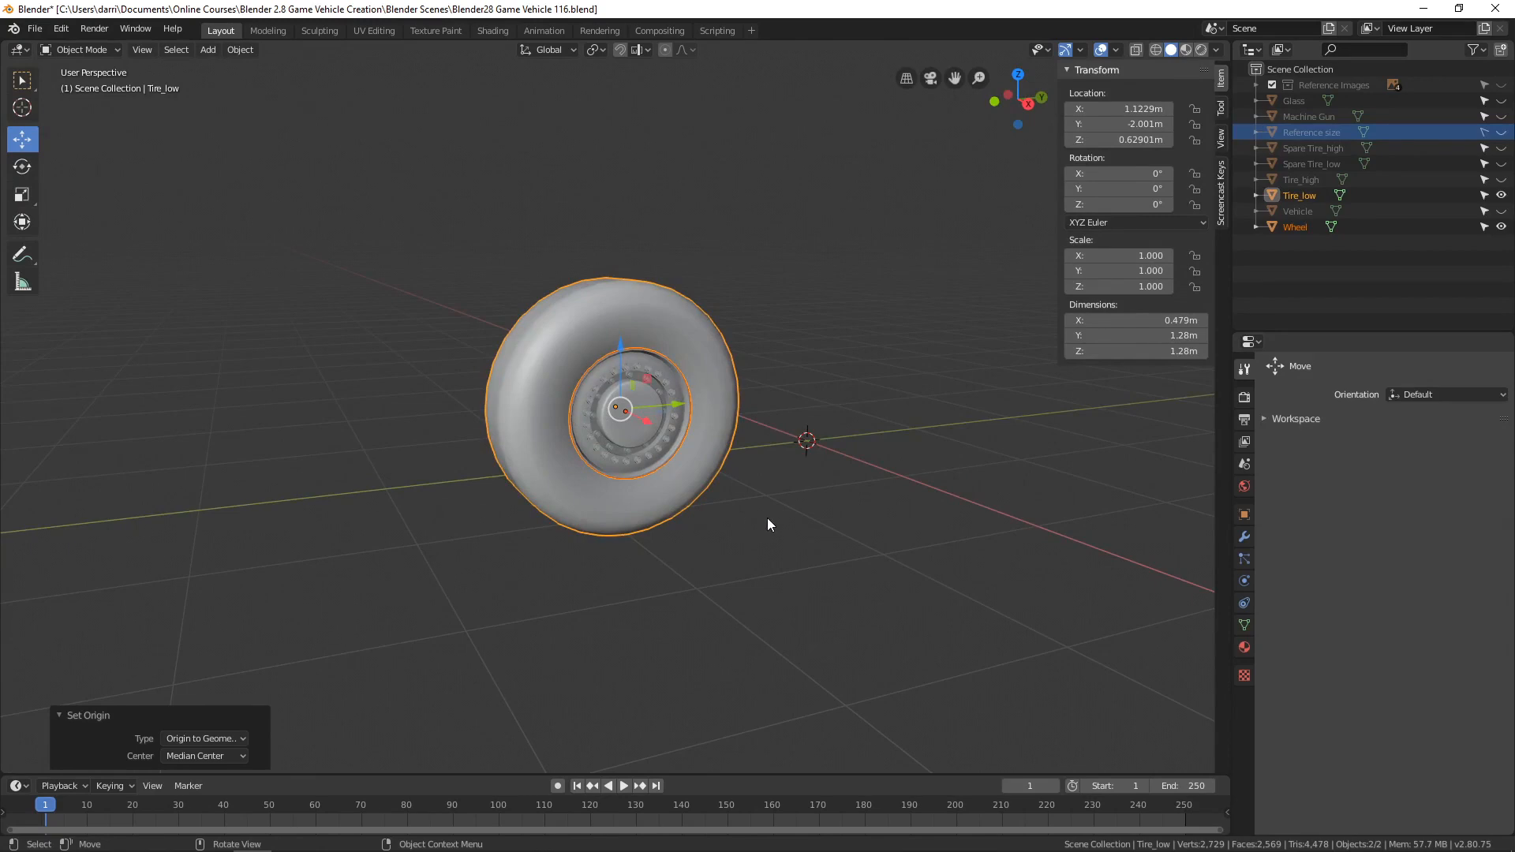
# Step: Export only the selected tire and wheel as Tire FINAL.fbx to the Export folder
pyautogui.click(36, 32)
pyautogui.moveTo(58, 259)
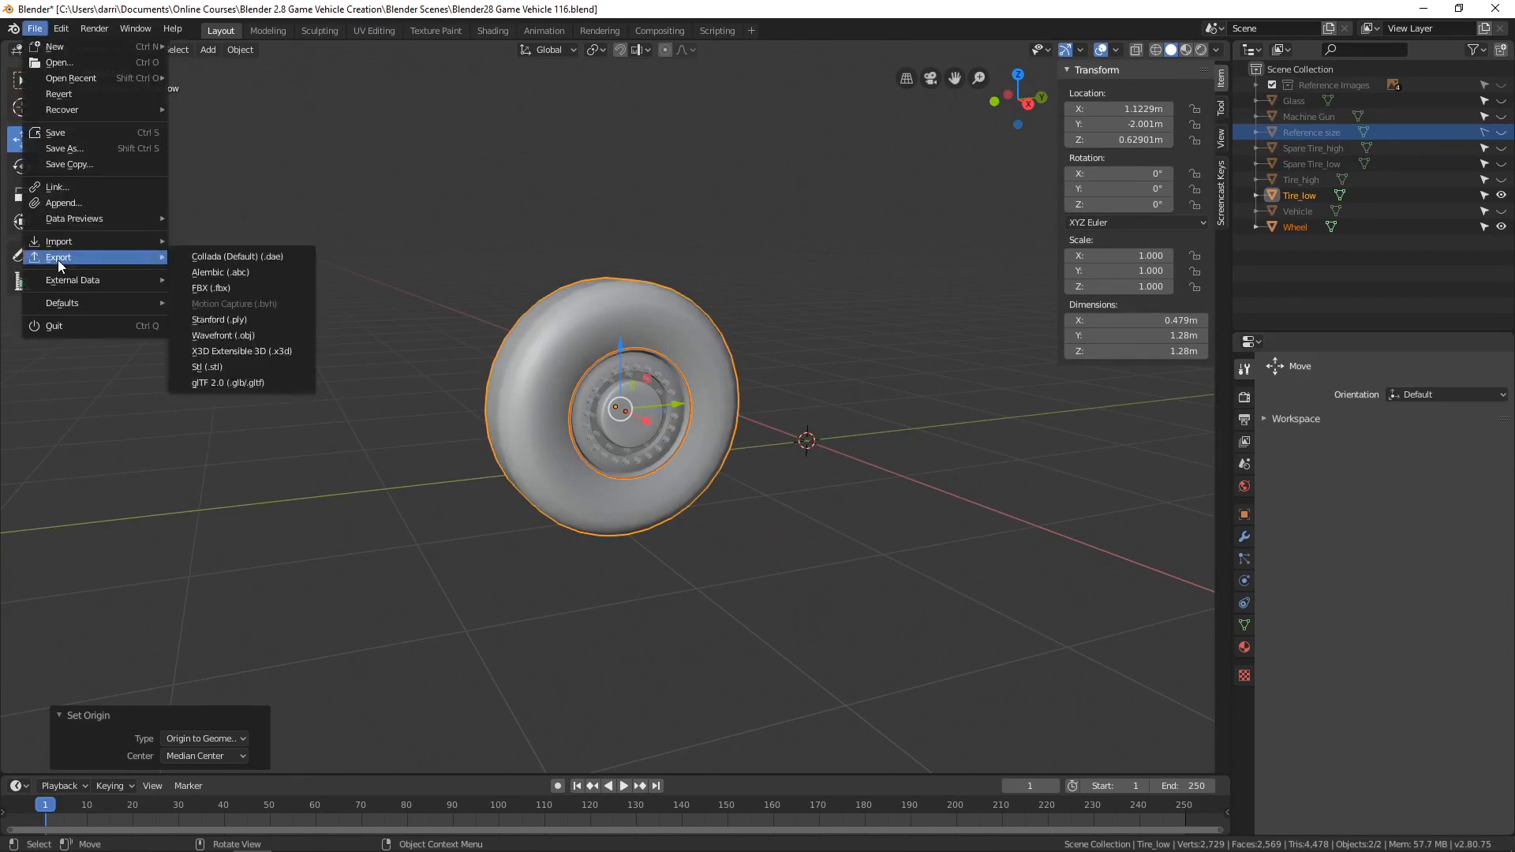
pyautogui.click(209, 287)
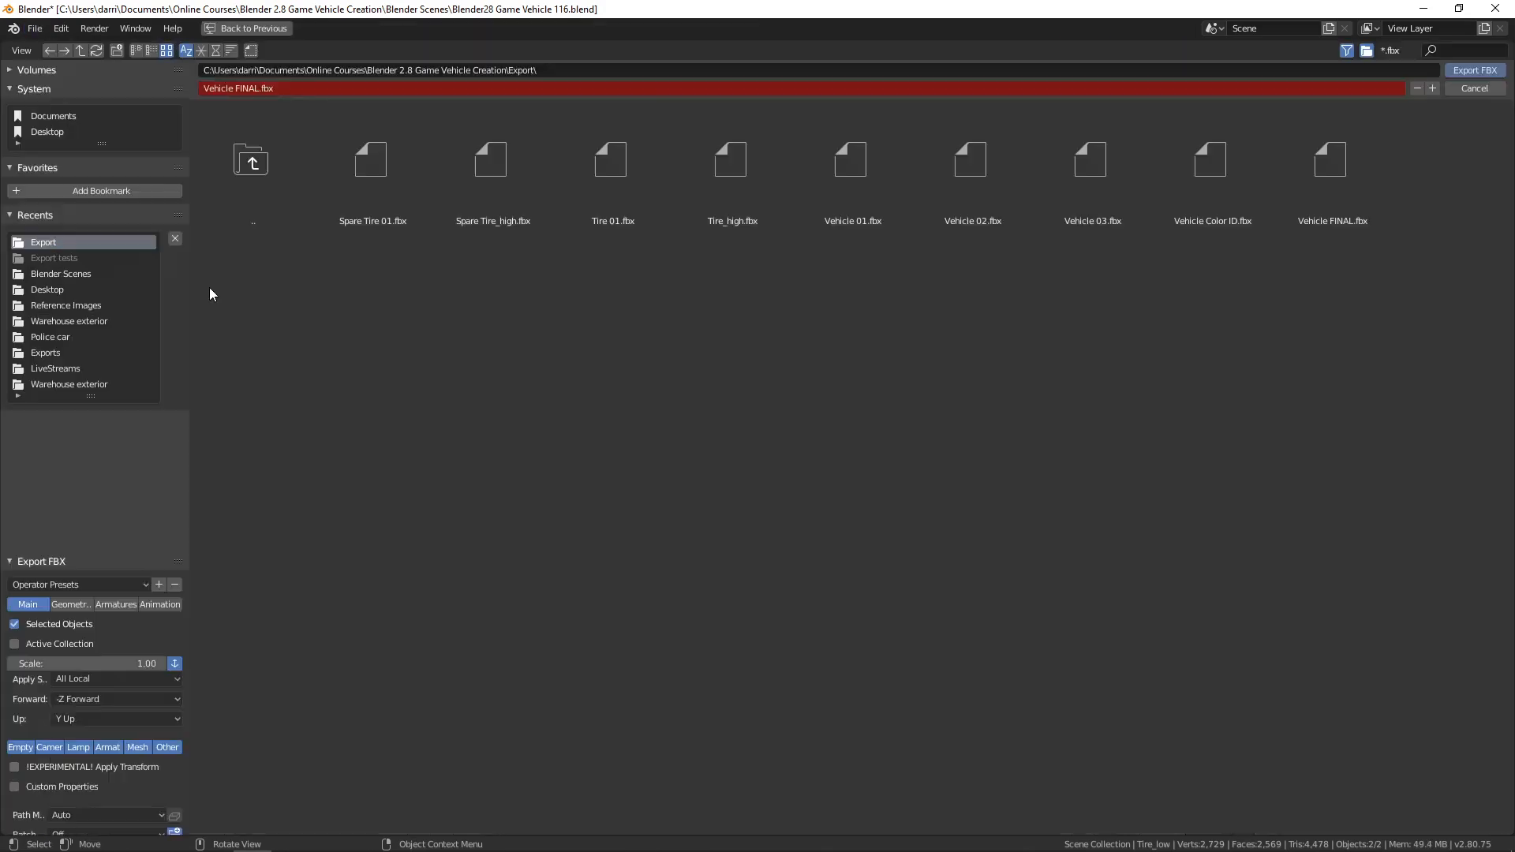
pyautogui.click(13, 624)
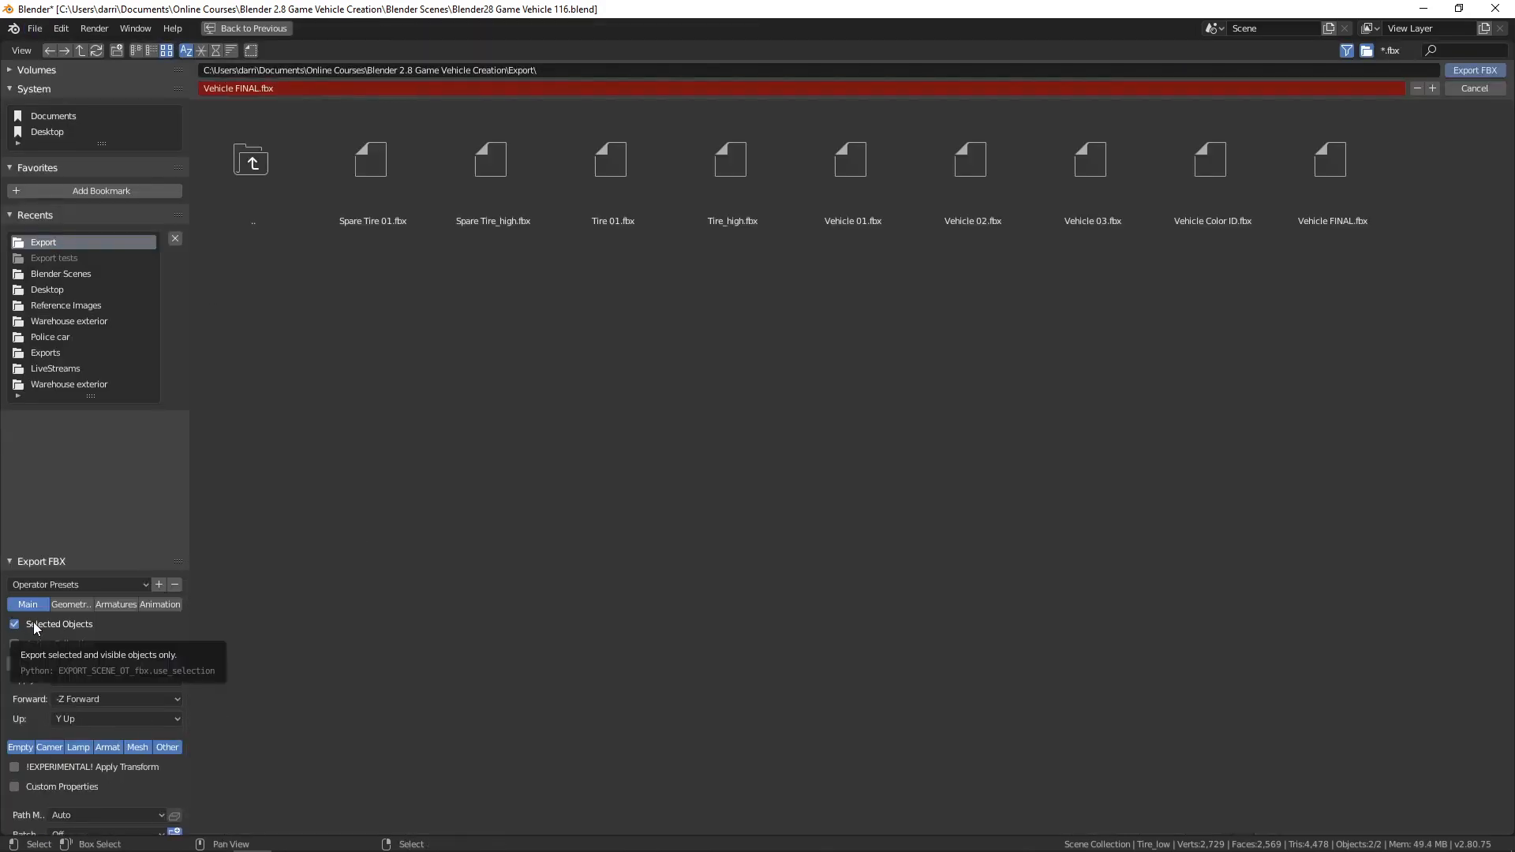
pyautogui.click(304, 87)
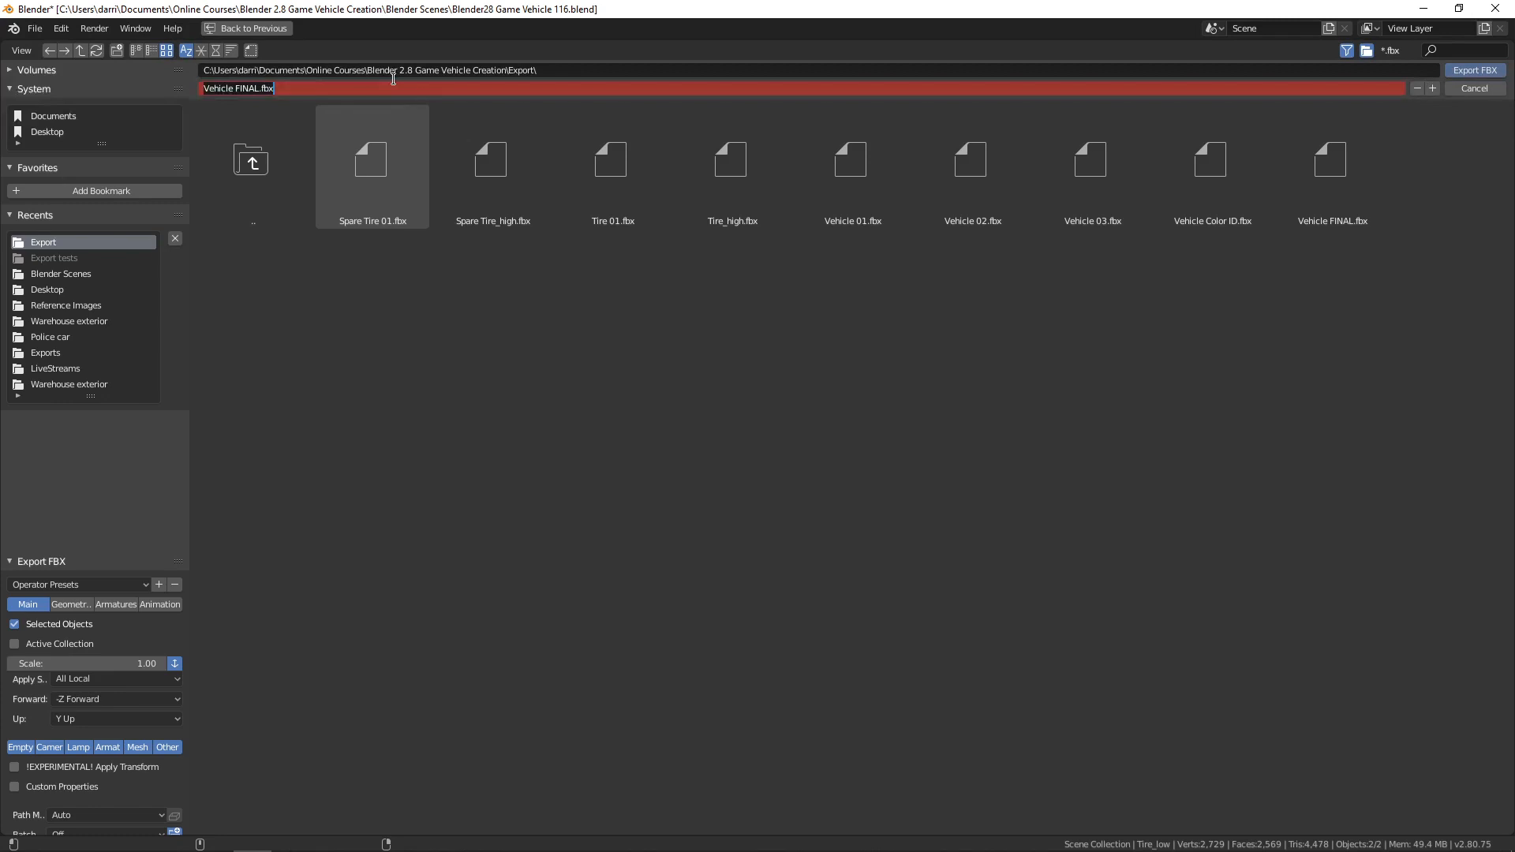
pyautogui.write('Tire')
pyautogui.press('capslock')
pyautogui.write('FIN')
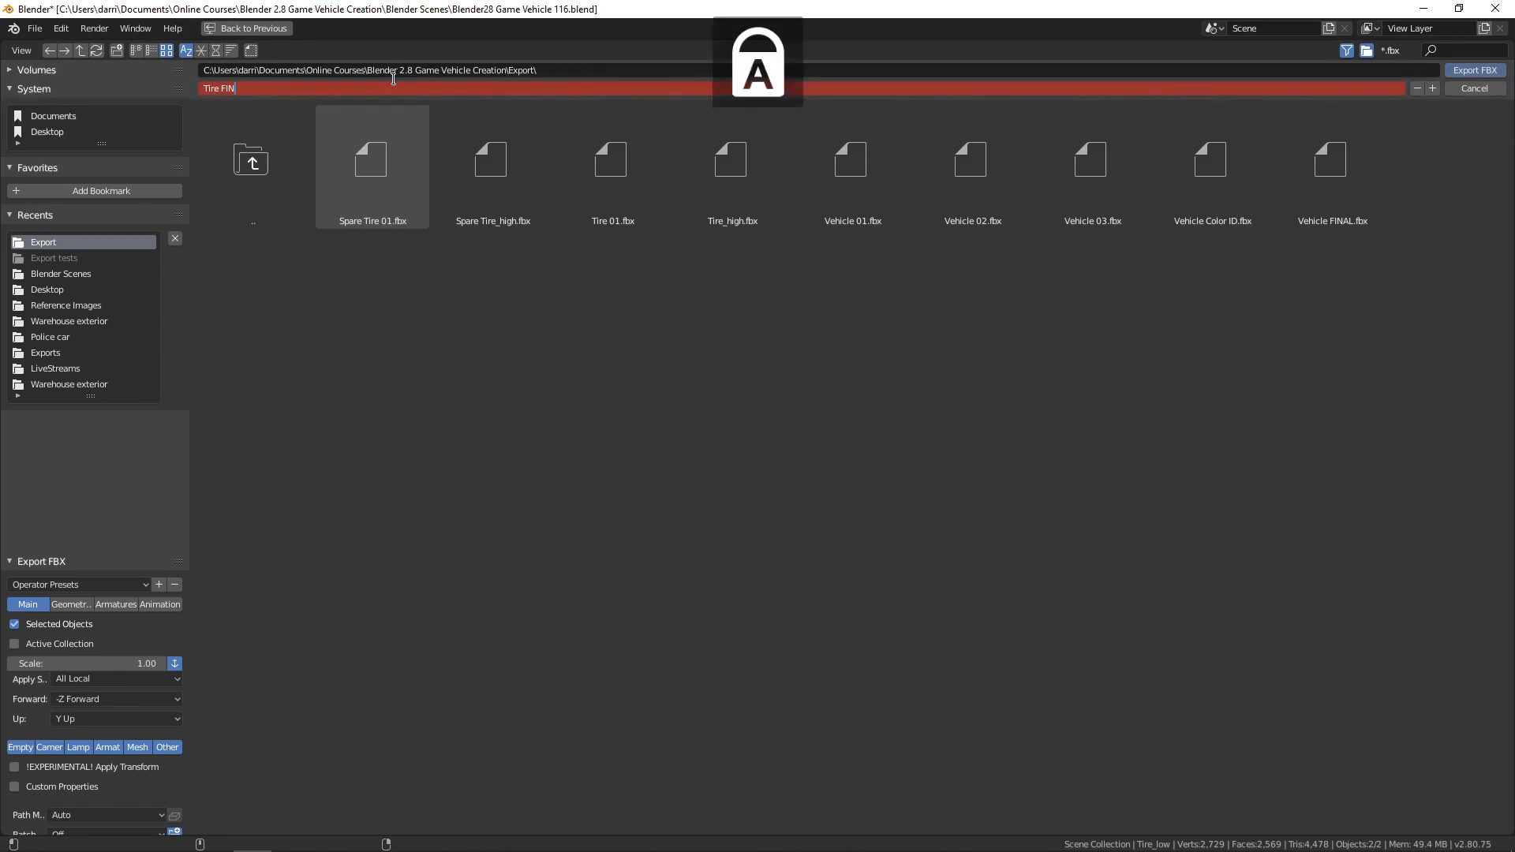
pyautogui.write('AL')
pyautogui.press('Return')
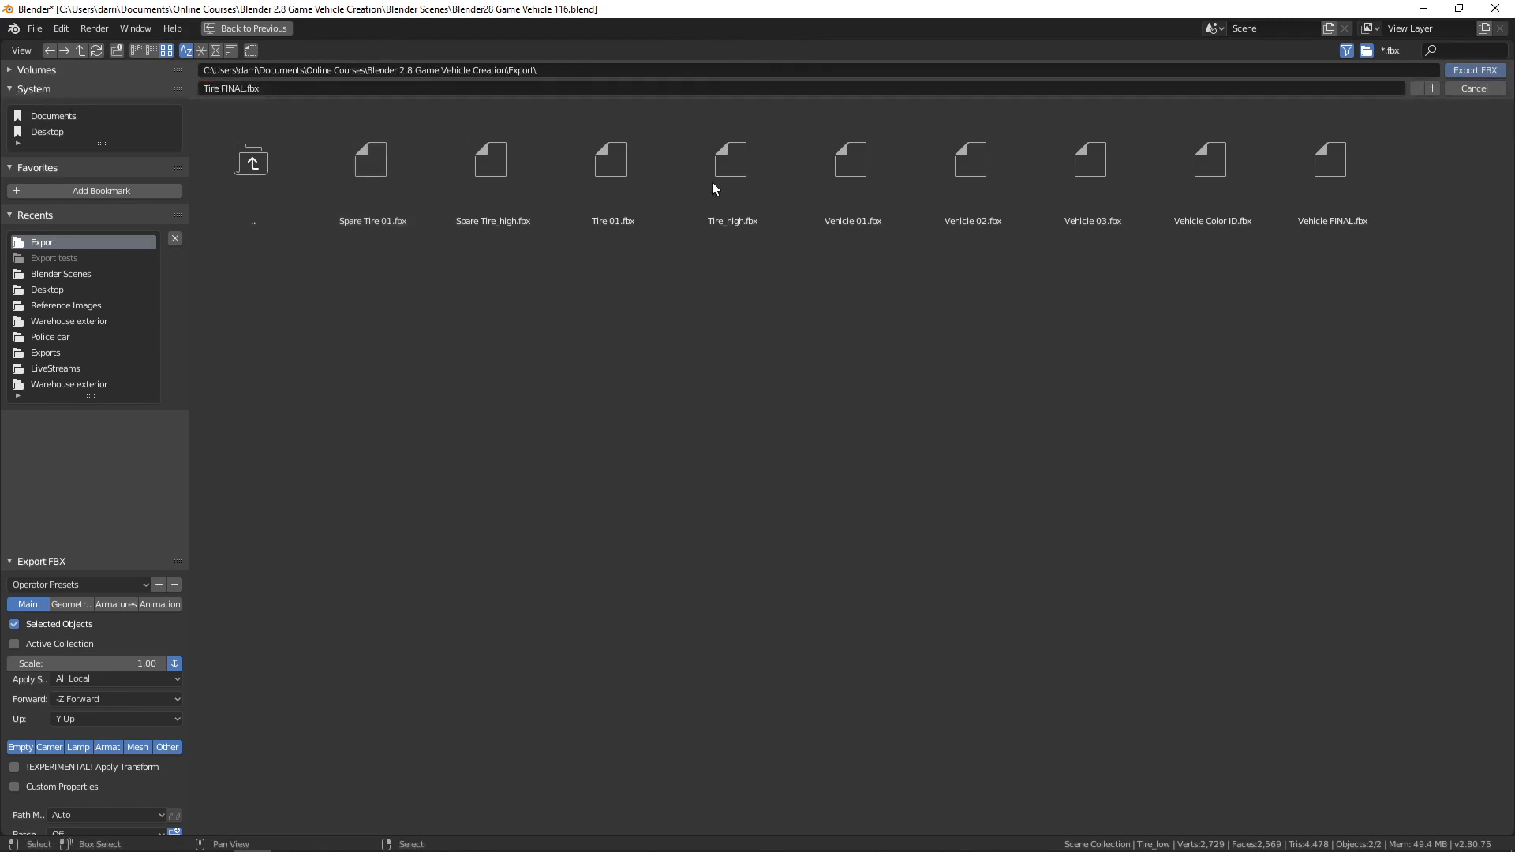
pyautogui.click(1475, 70)
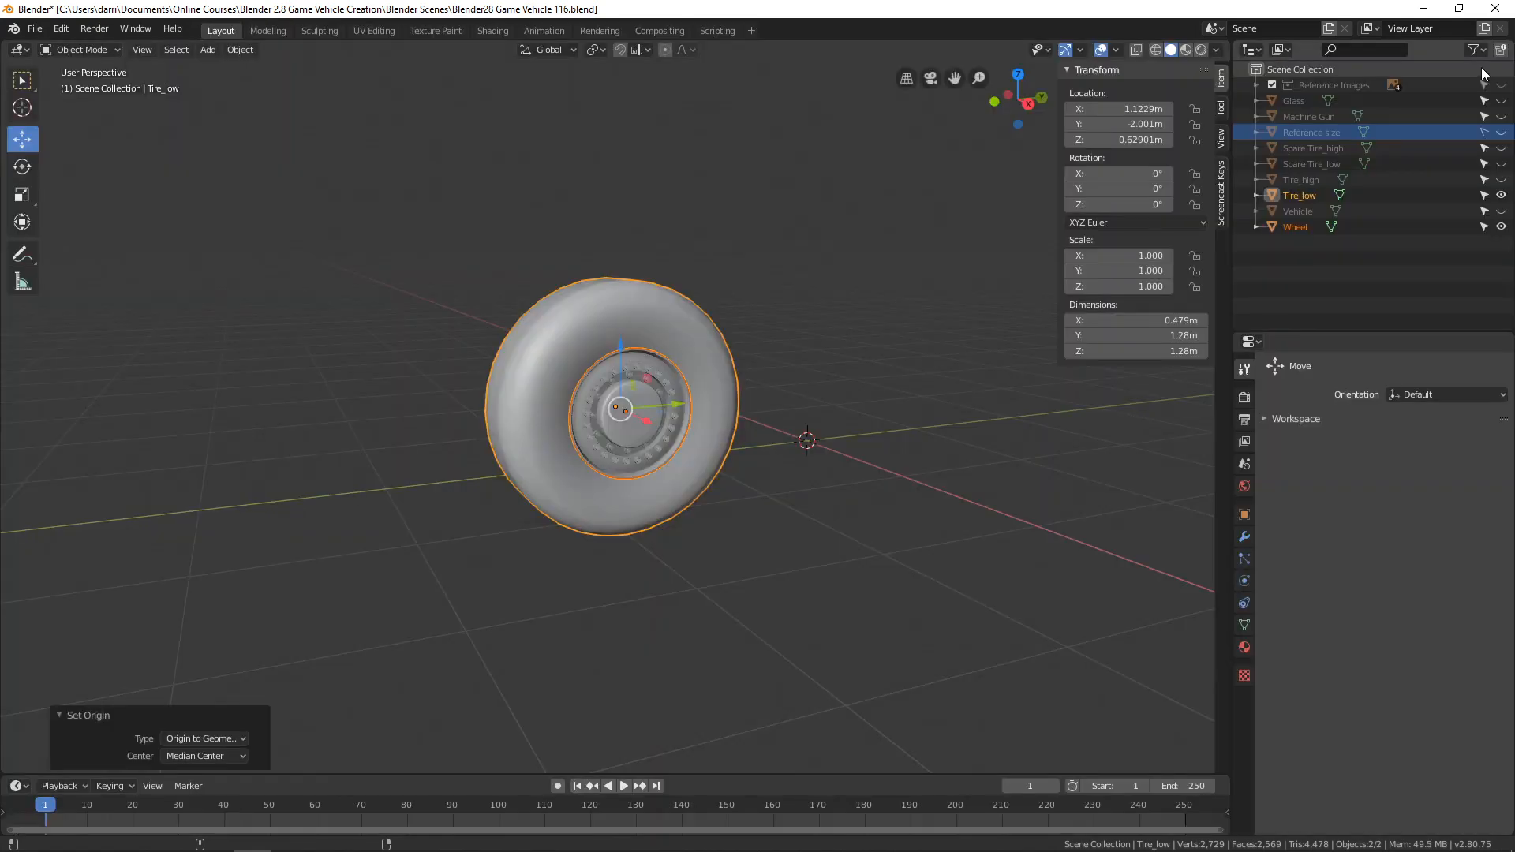
# Step: Deselect the tire and wheel, and show the Vehicle, Spare Tire_low, Machine Gun and Glass objects again
pyautogui.scroll(-3, 911, 429)
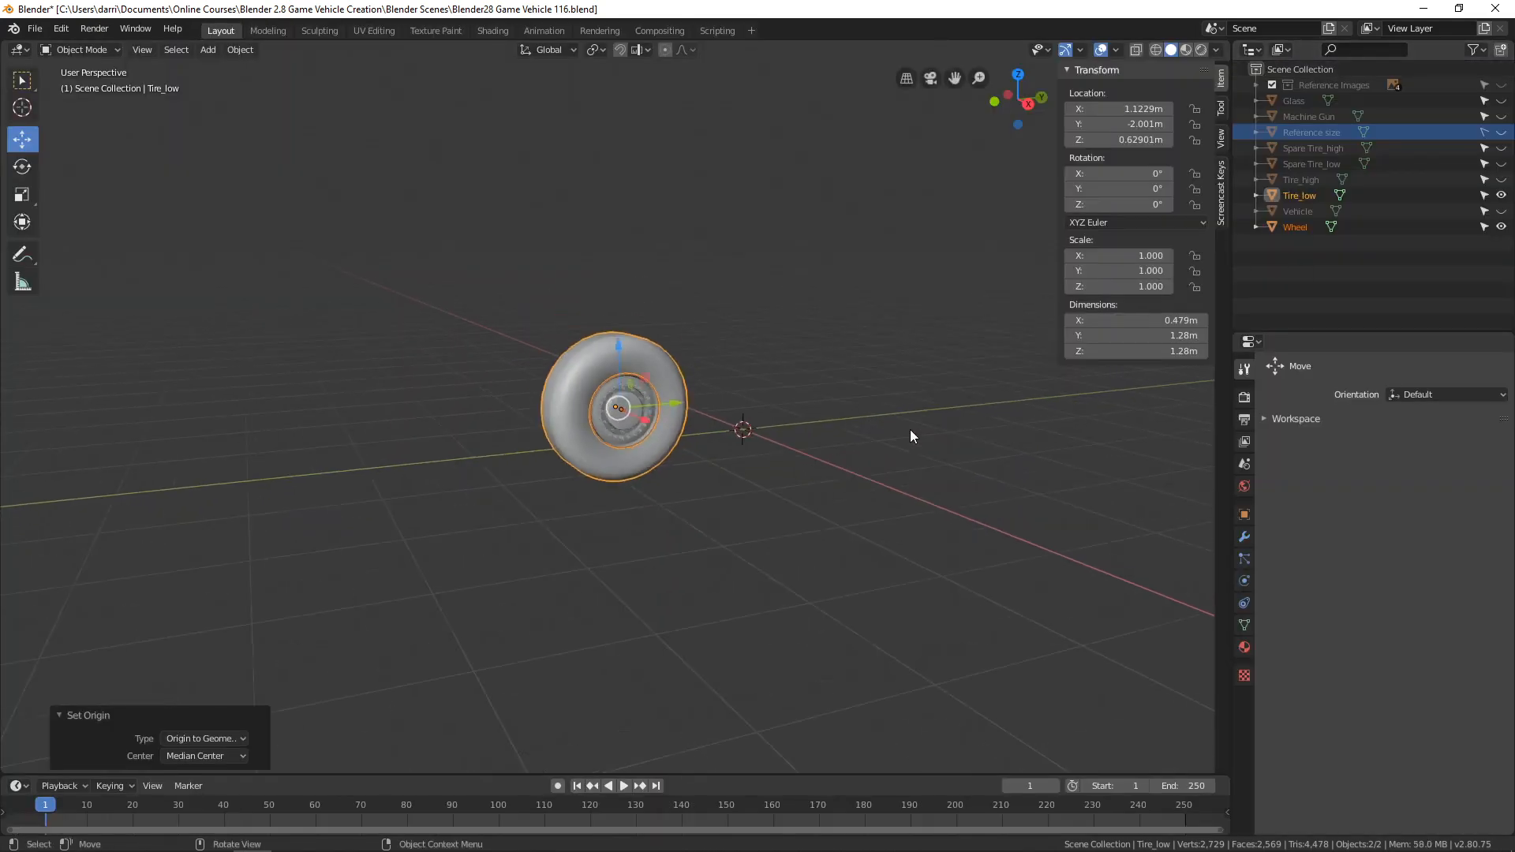
pyautogui.click(911, 429)
pyautogui.moveTo(911, 429); pyautogui.dragTo(922, 439, button='middle')
pyautogui.click(1501, 211)
pyautogui.click(1501, 164)
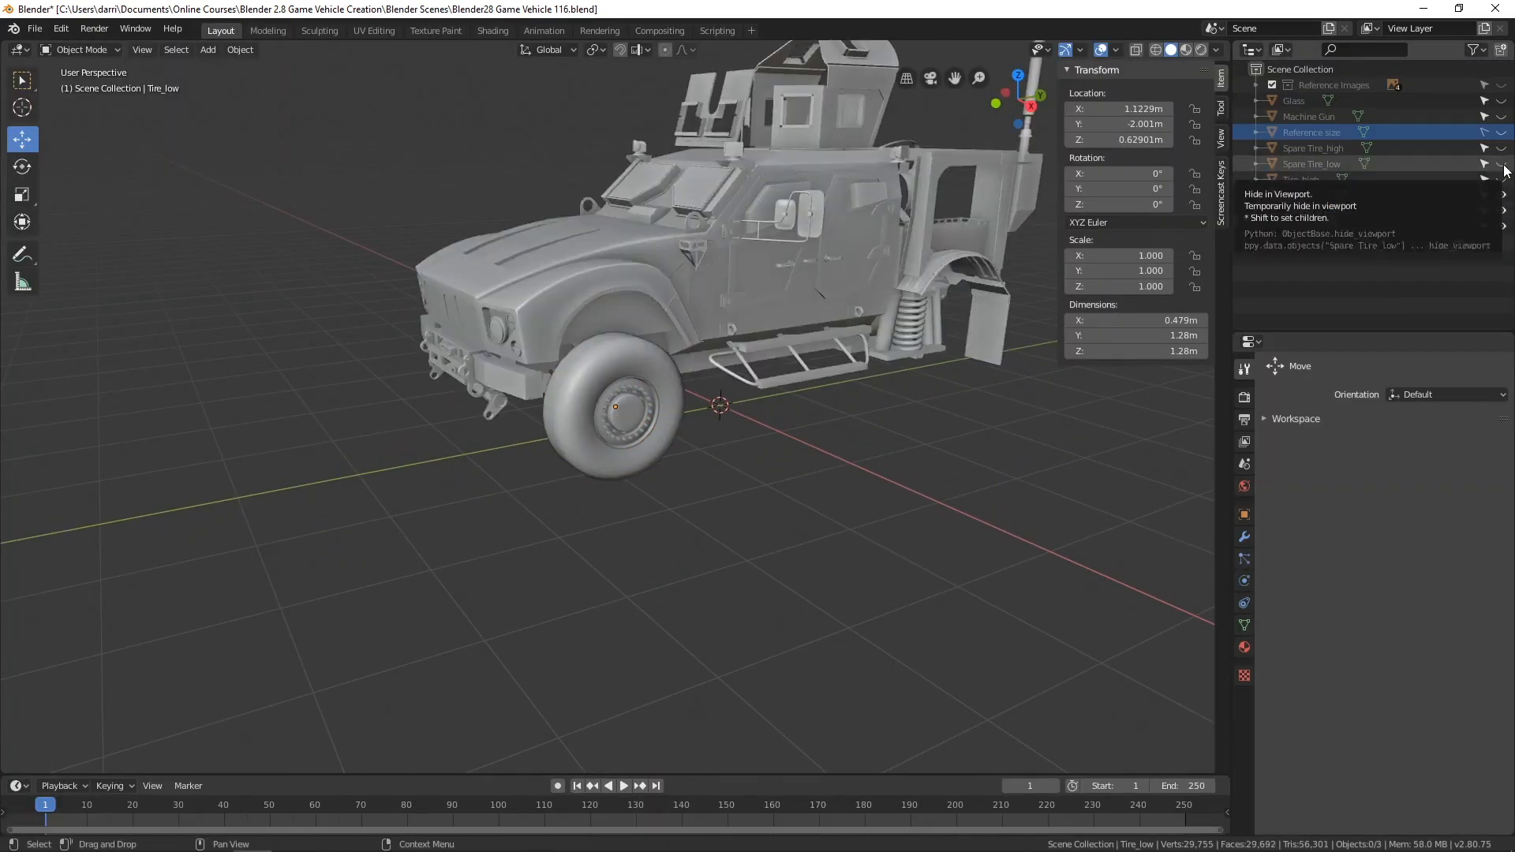
pyautogui.click(1501, 117)
pyautogui.click(1501, 100)
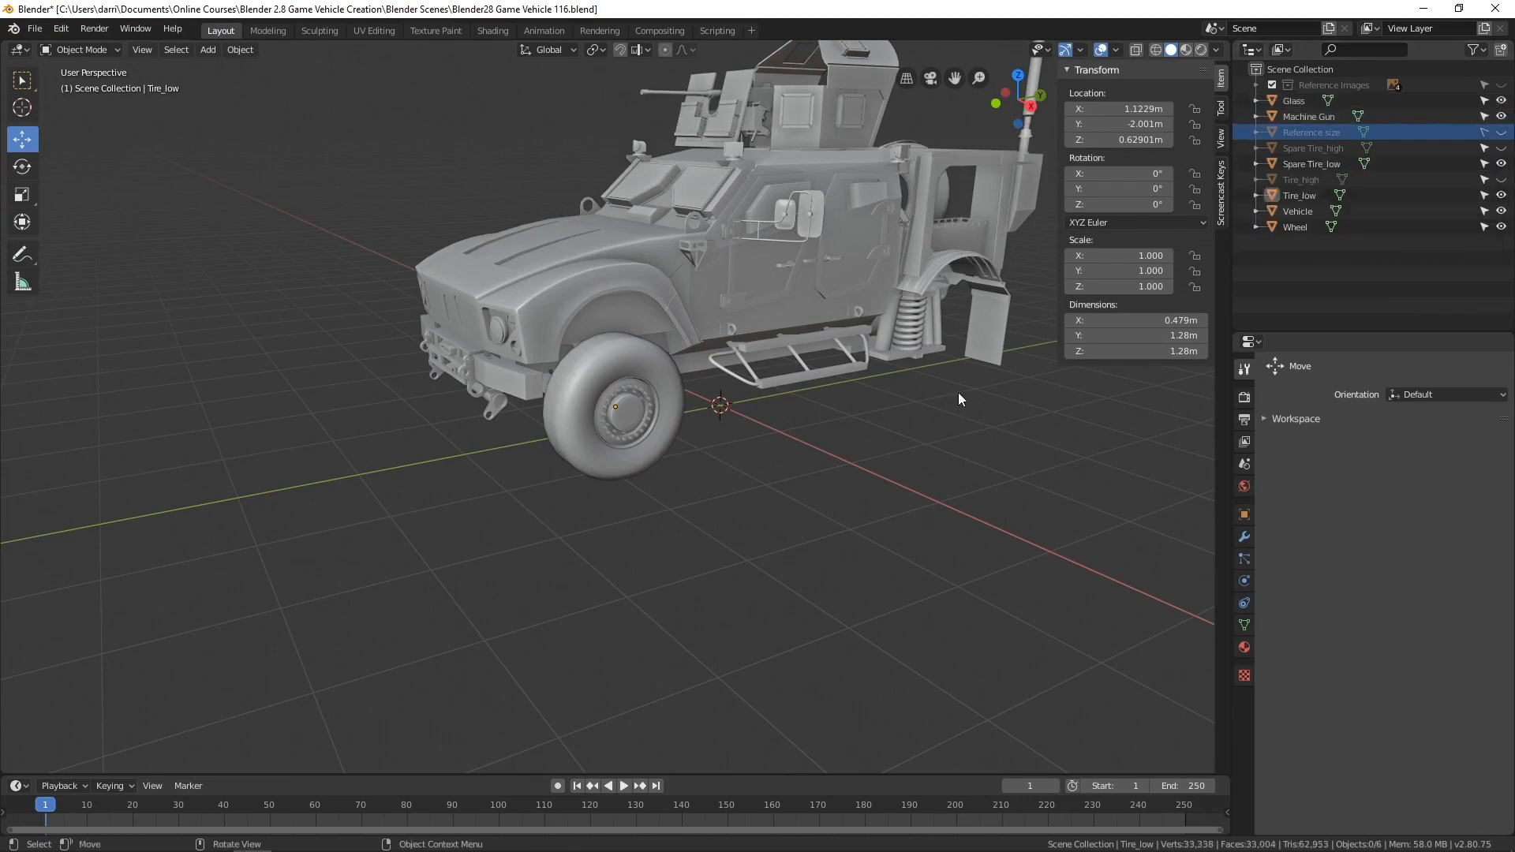
pyautogui.moveTo(958, 392); pyautogui.dragTo(827, 572, button='middle')
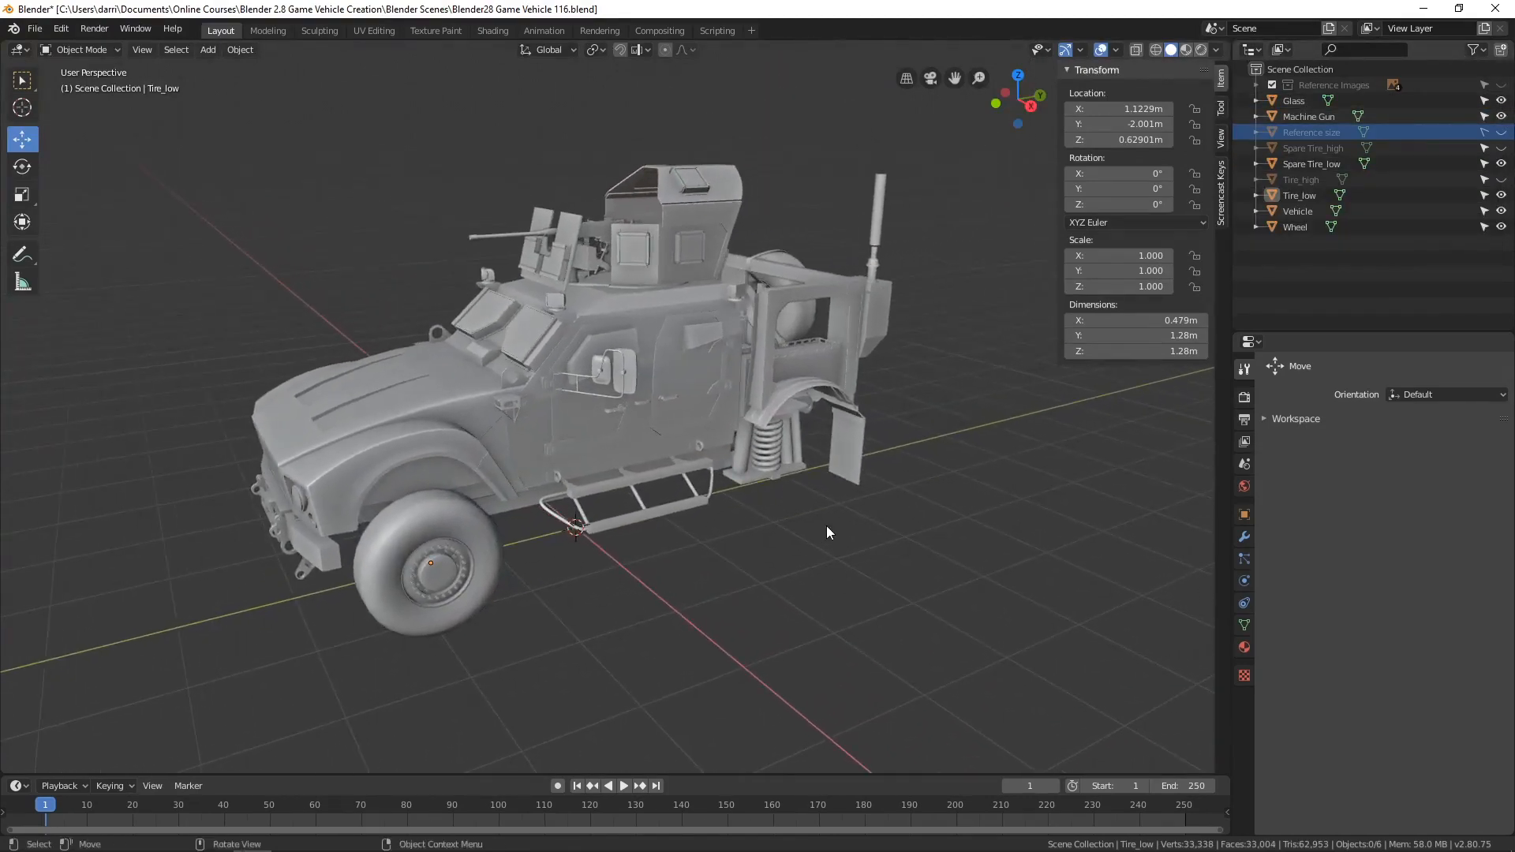